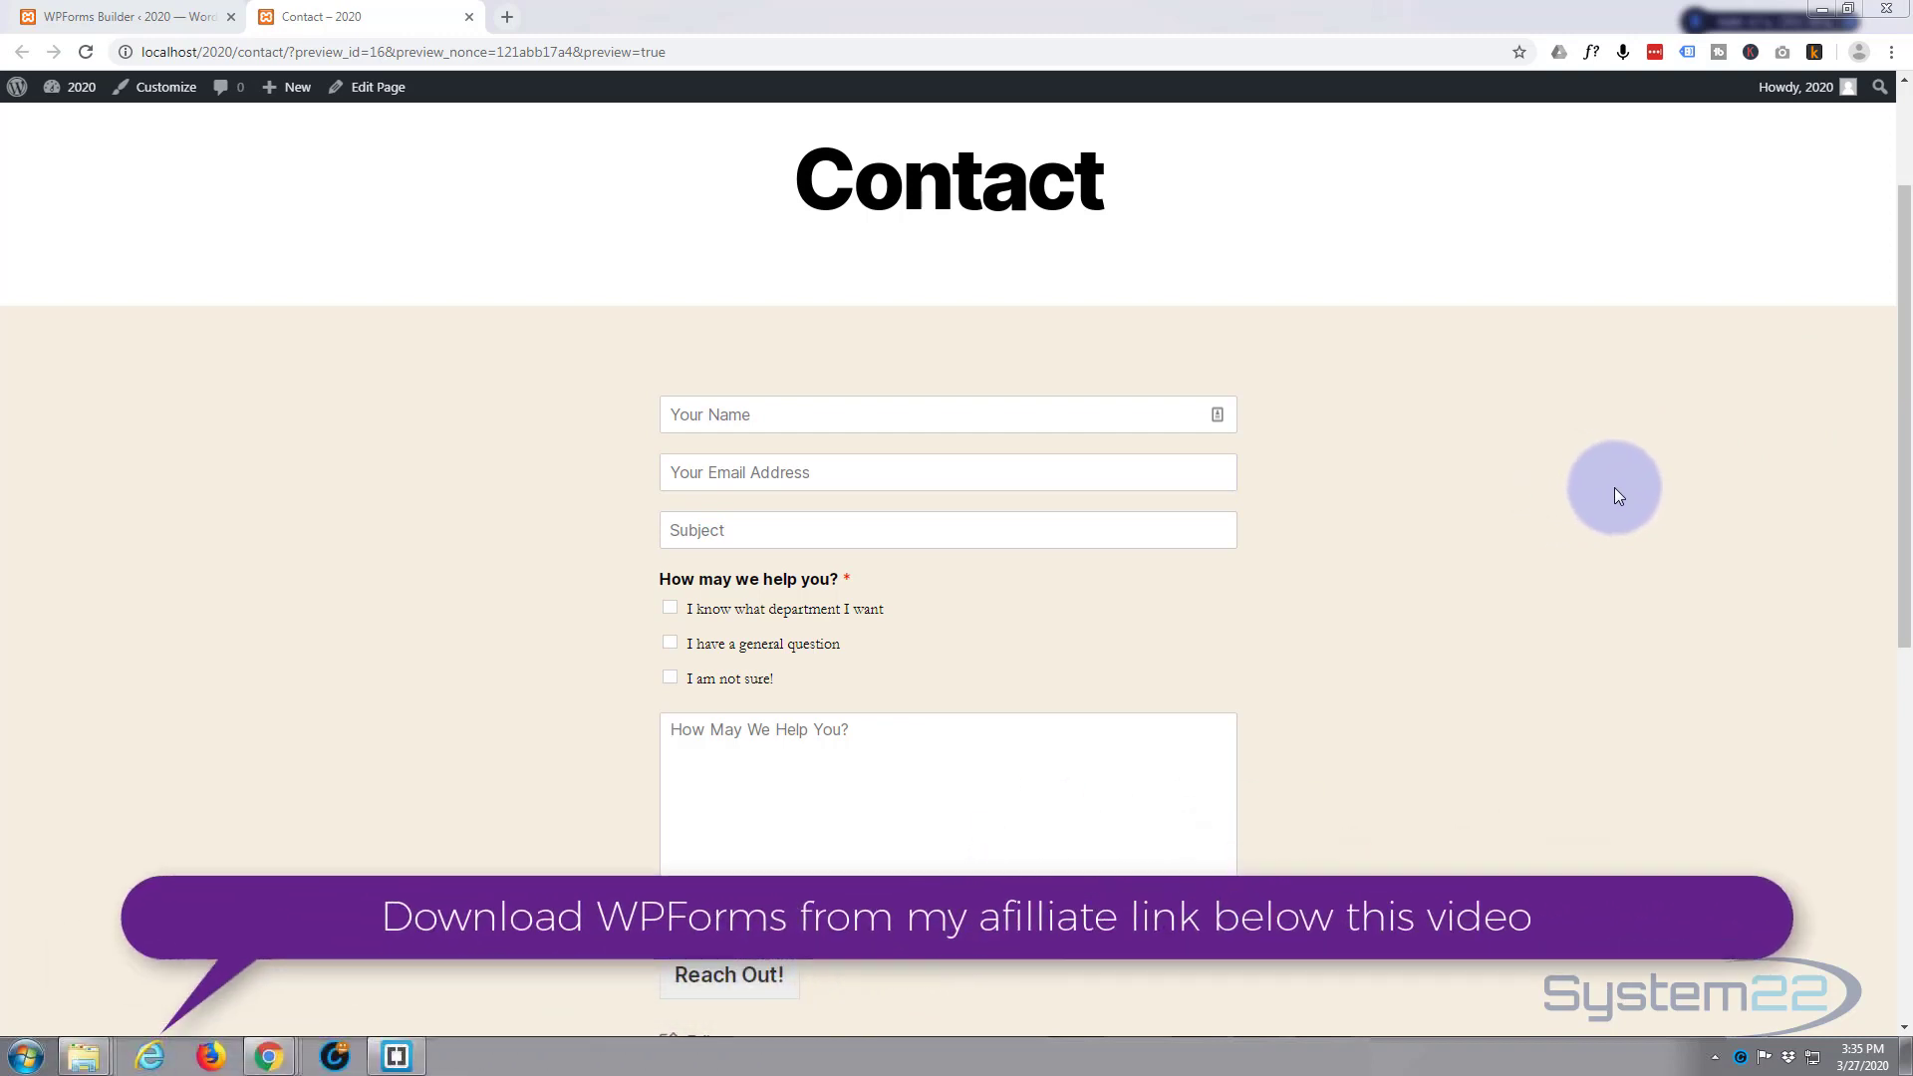
# Tick different 'How may we help you?' options to confirm only one can be selected
pyautogui.click(669, 609)
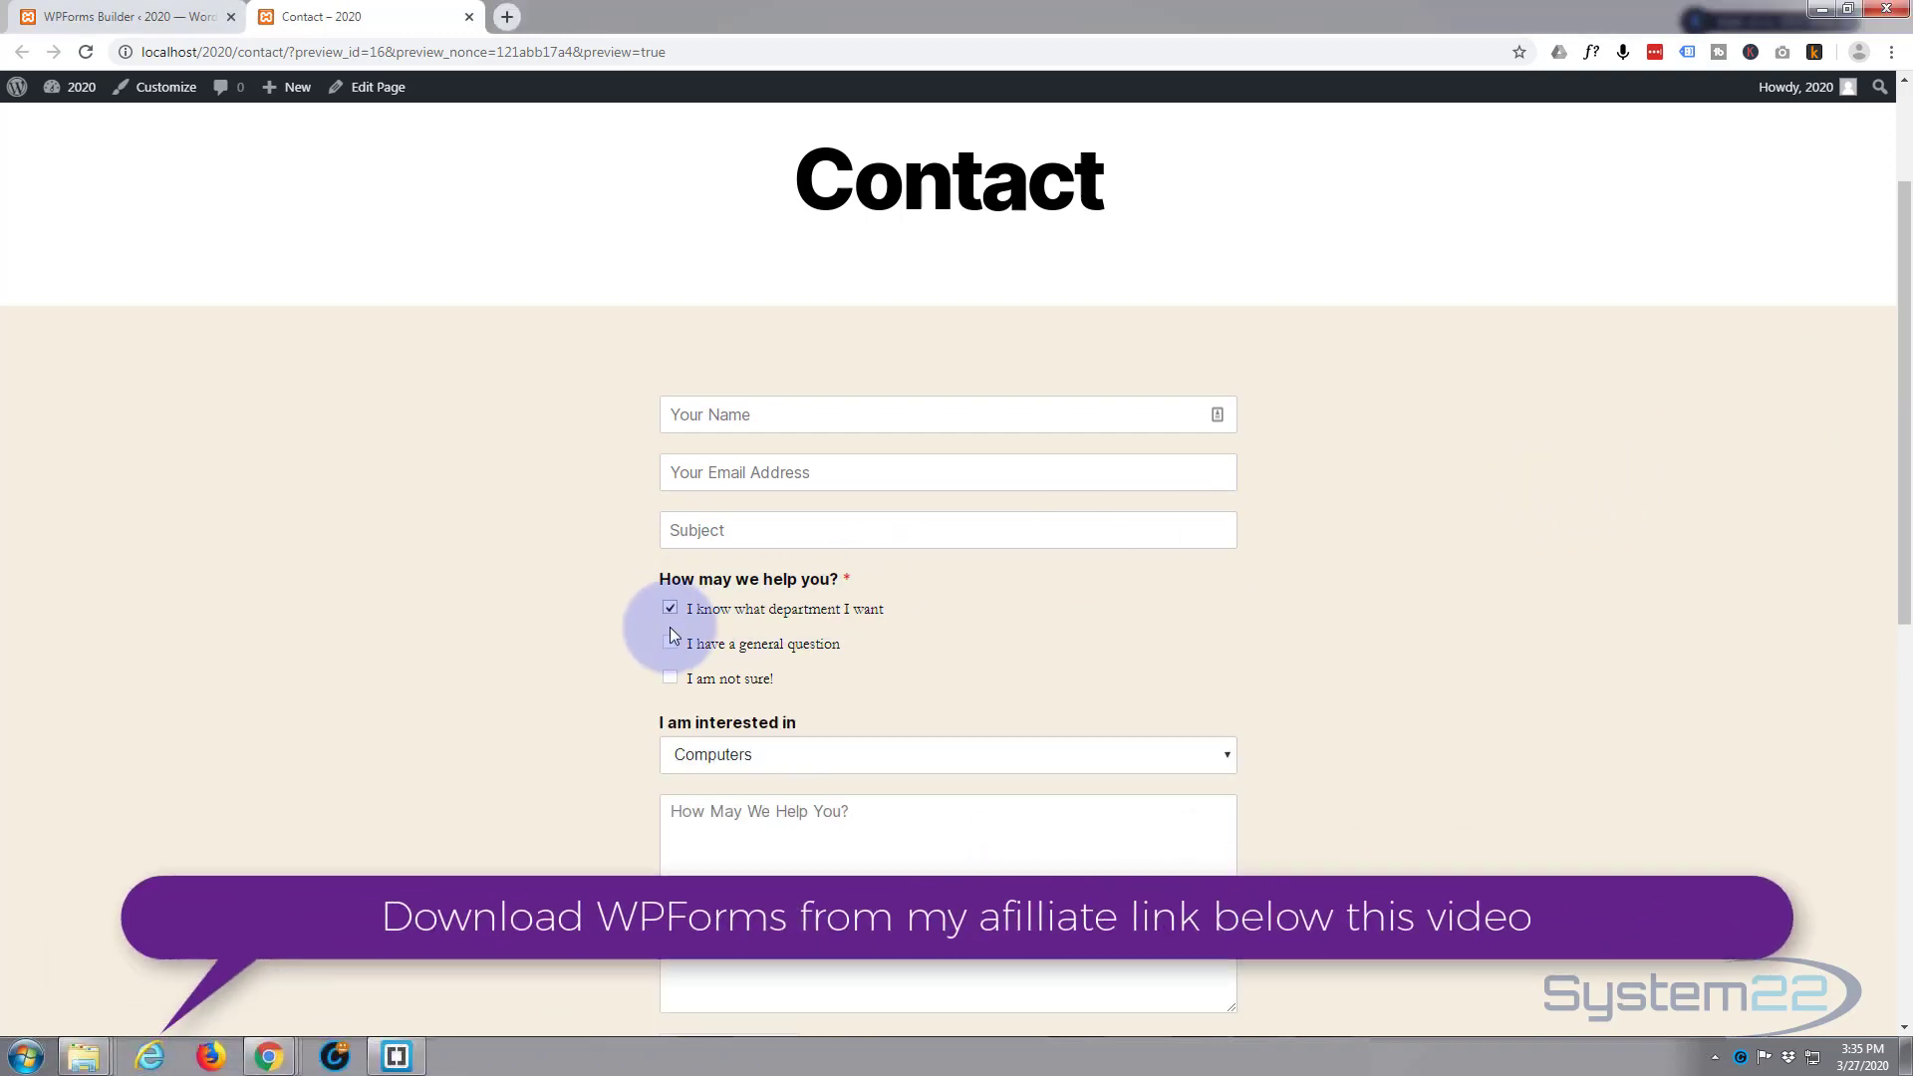
pyautogui.click(671, 643)
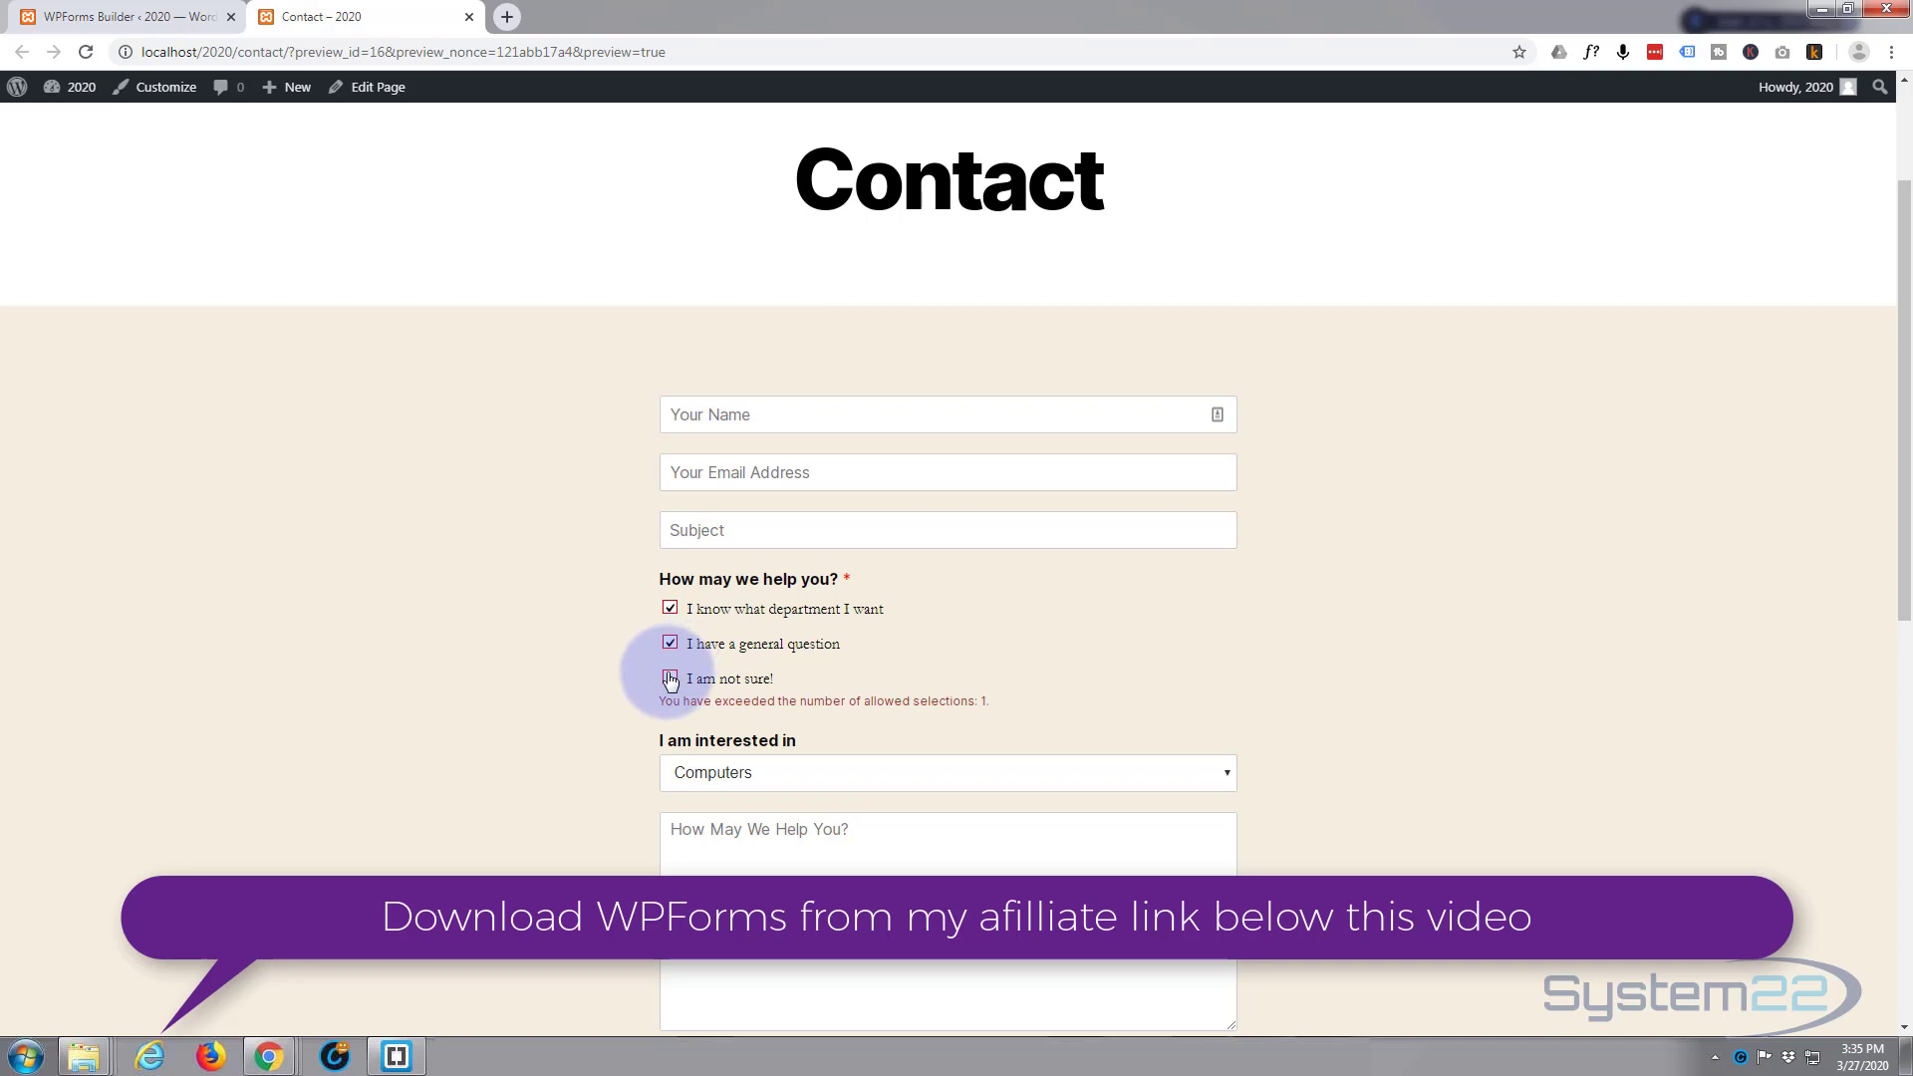
pyautogui.click(670, 679)
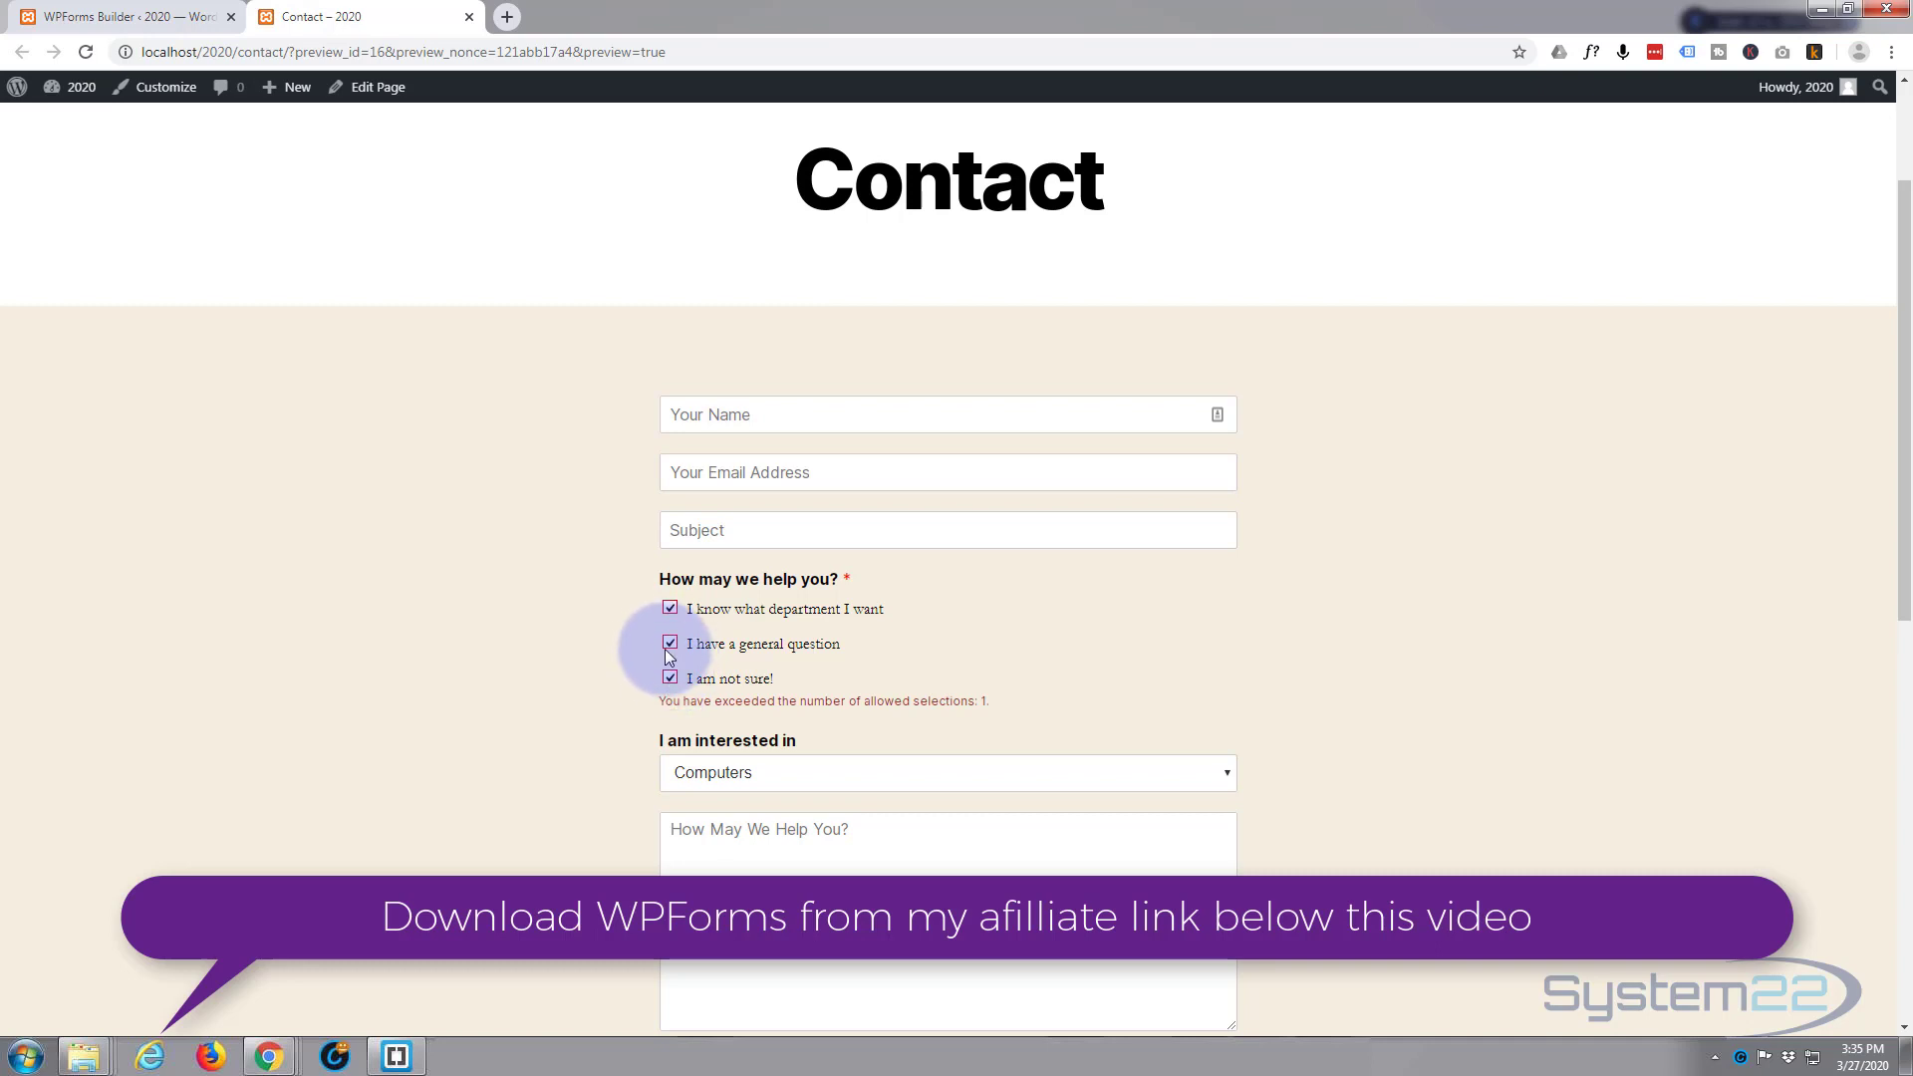
pyautogui.click(669, 643)
# Clear and re-tick 'I am not sure!' to check the dropdown appears and the required warning shows
pyautogui.click(670, 608)
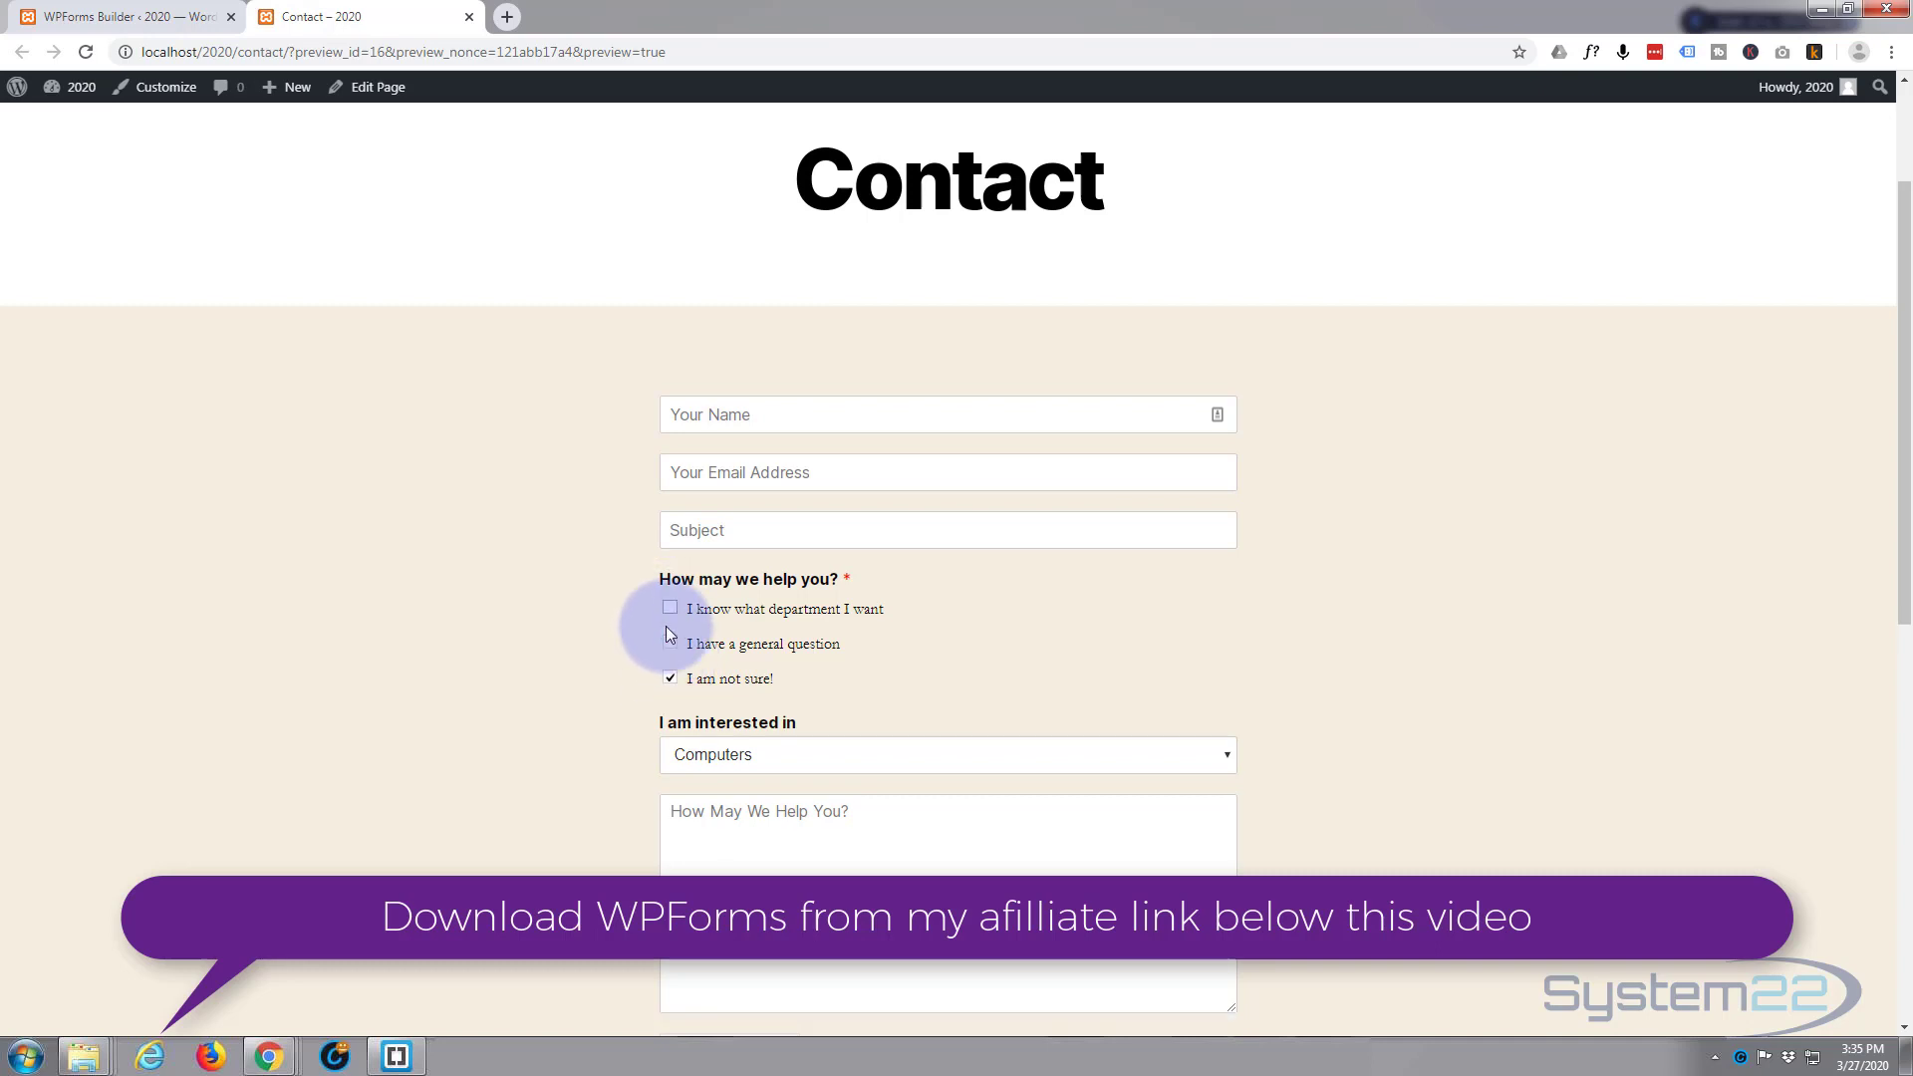
pyautogui.click(670, 679)
pyautogui.click(670, 679)
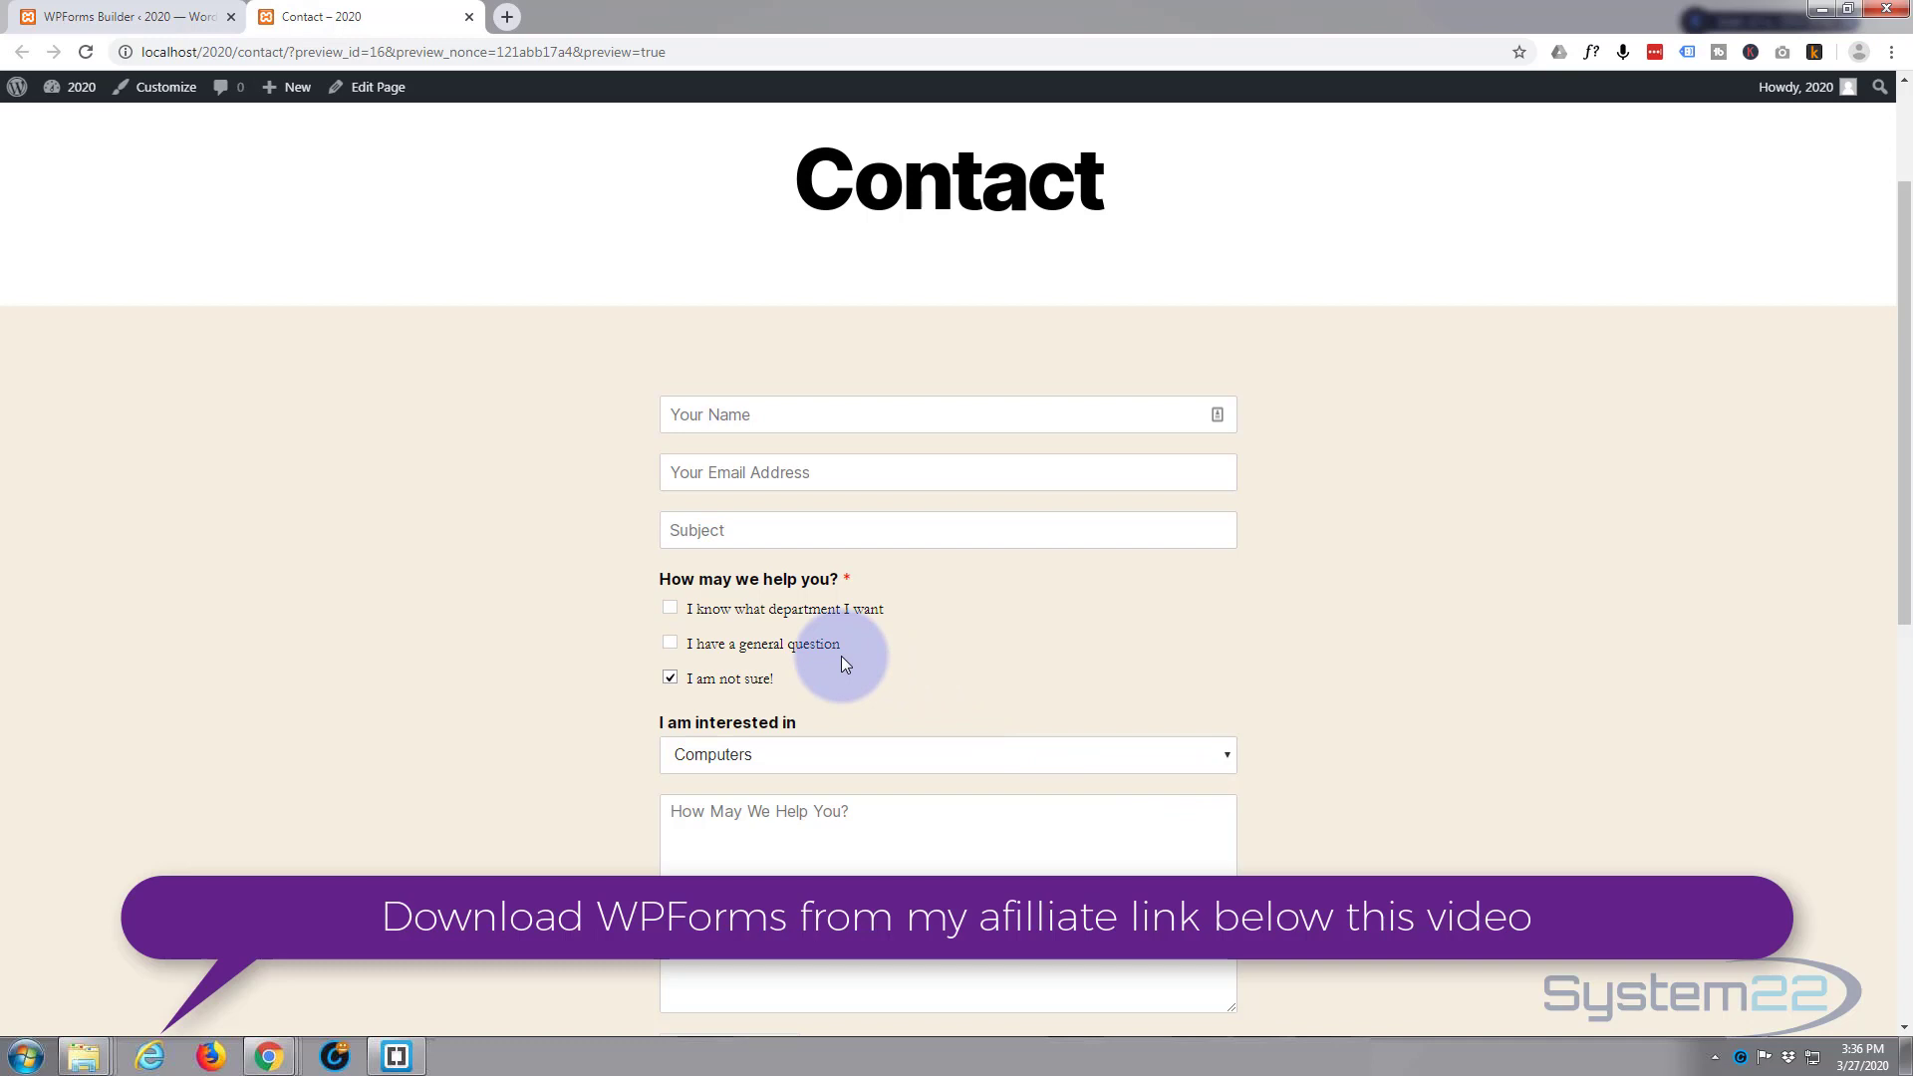
pyautogui.click(671, 678)
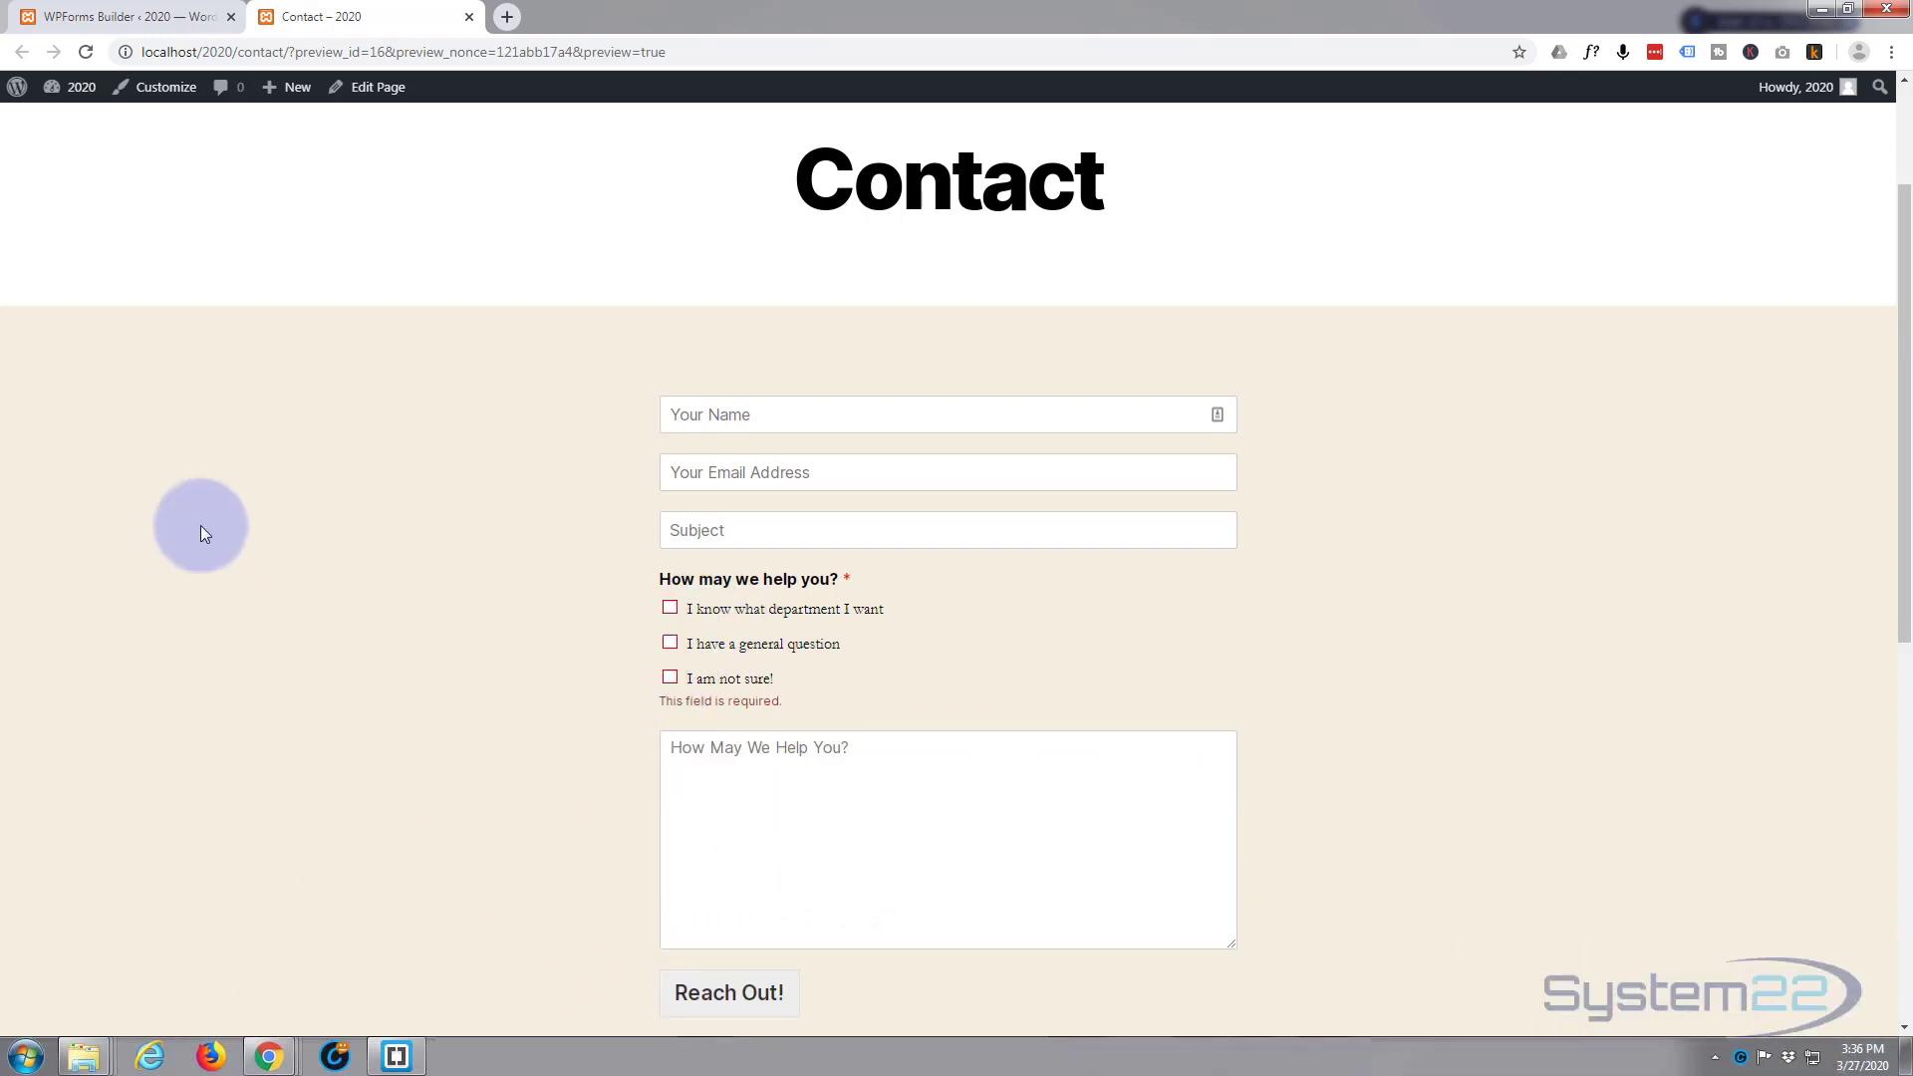
# Back in the builder, drag a Multiple Choice field into the form below 'I am interested in'
pyautogui.click(103, 20)
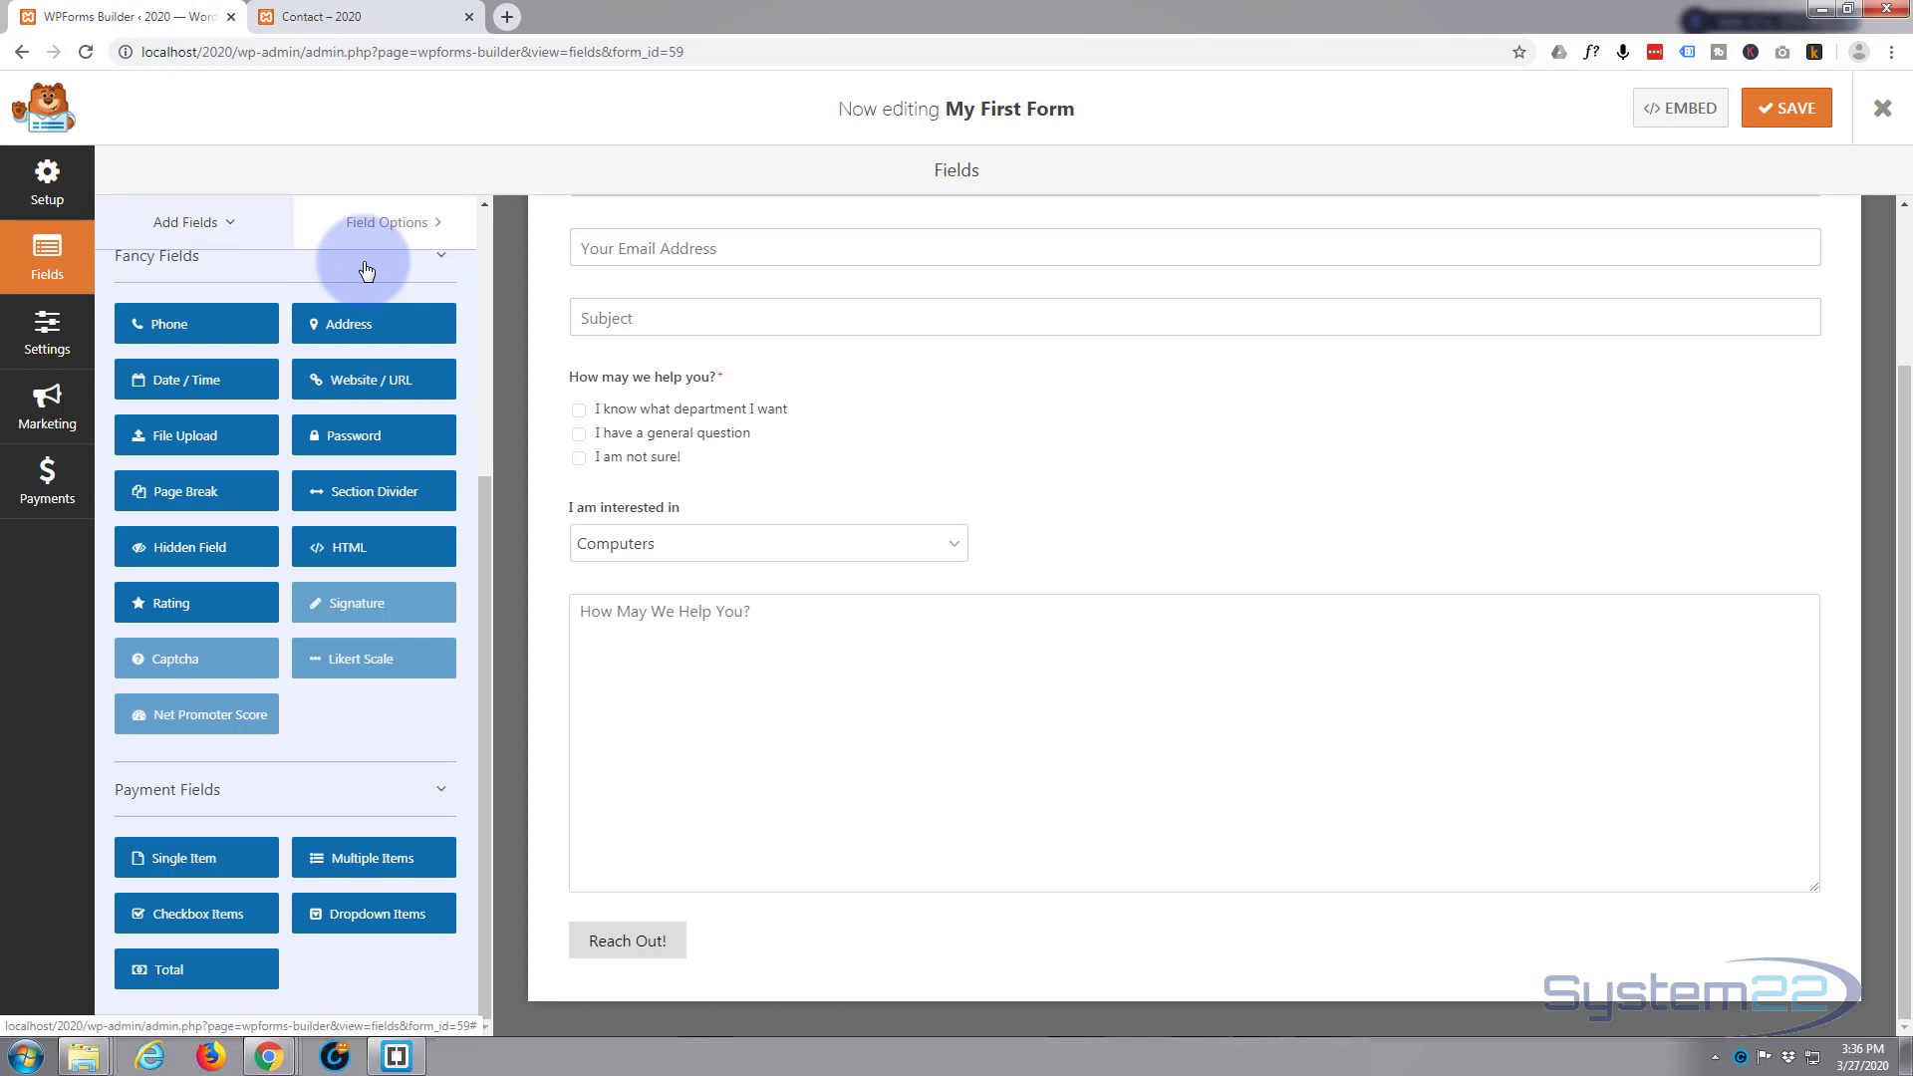
pyautogui.scroll(4, 243, 518)
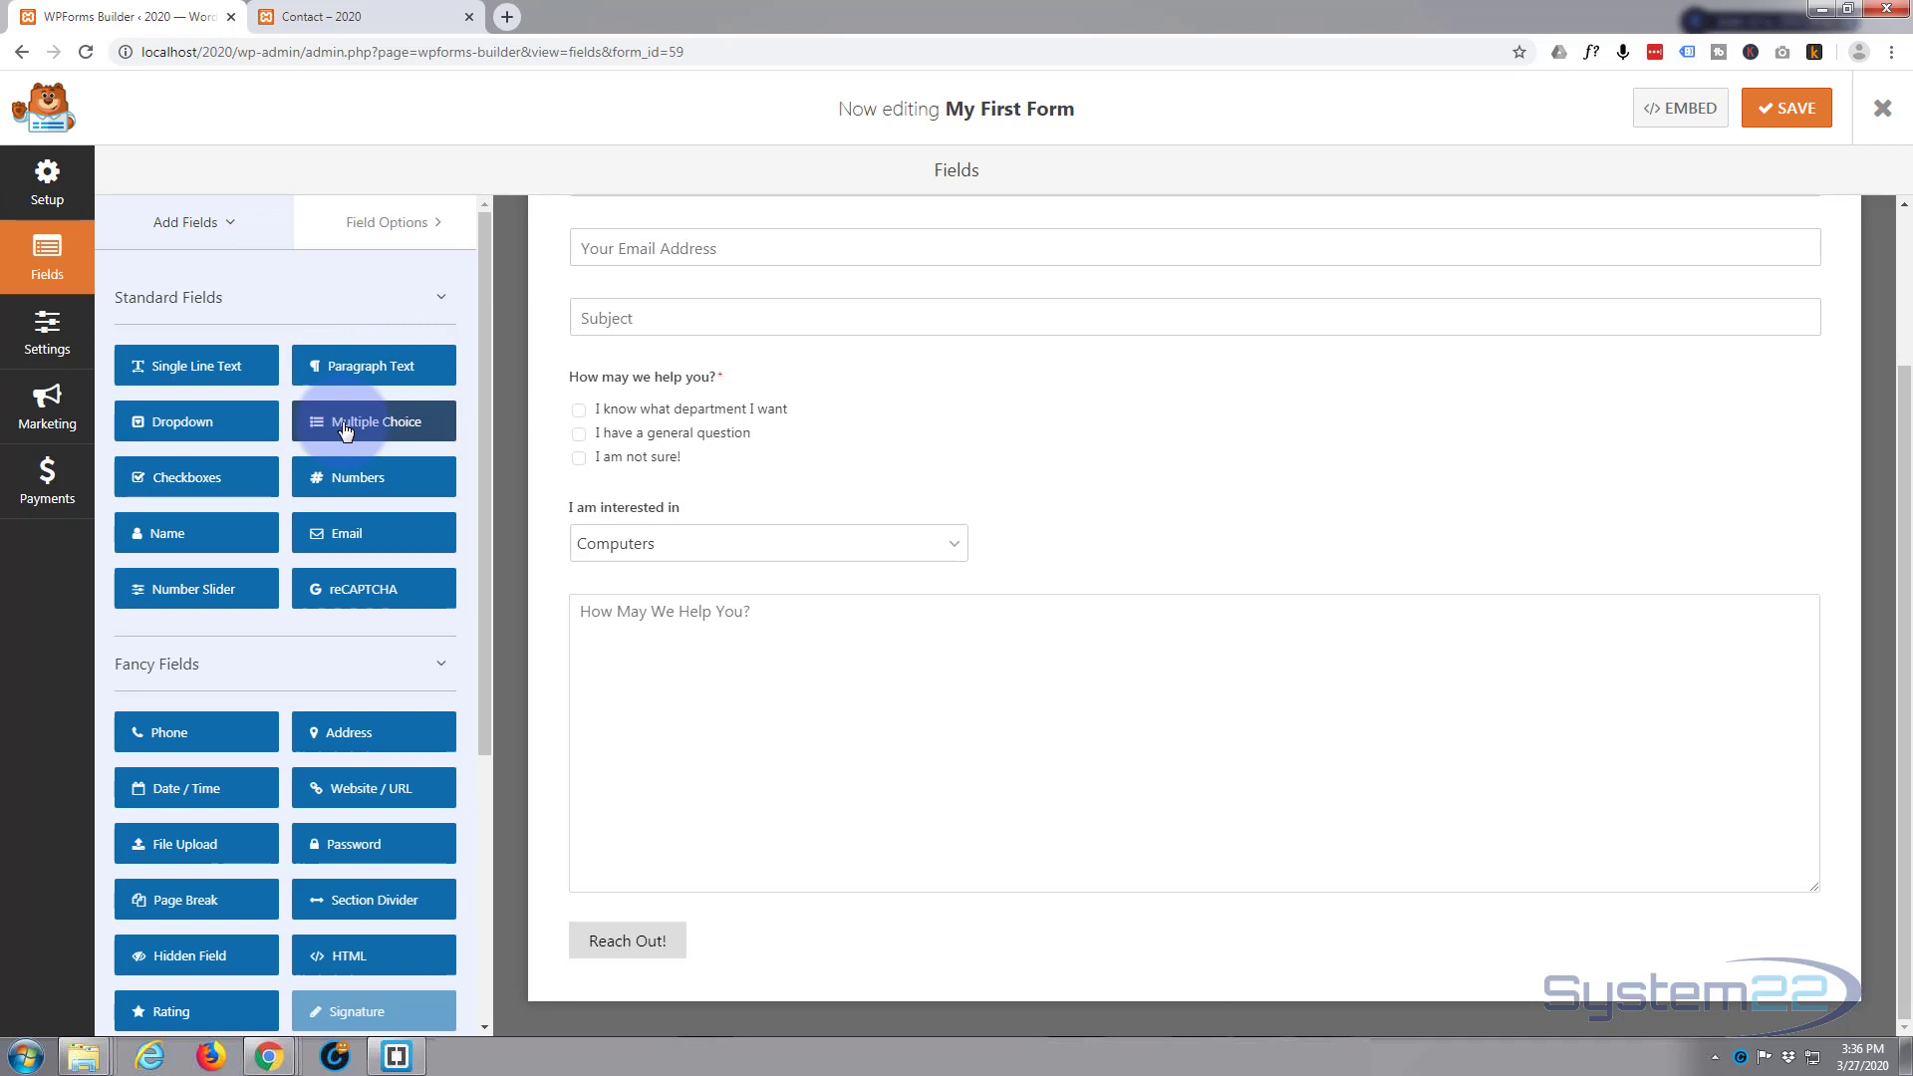
pyautogui.moveTo(345, 430); pyautogui.dragTo(622, 541)
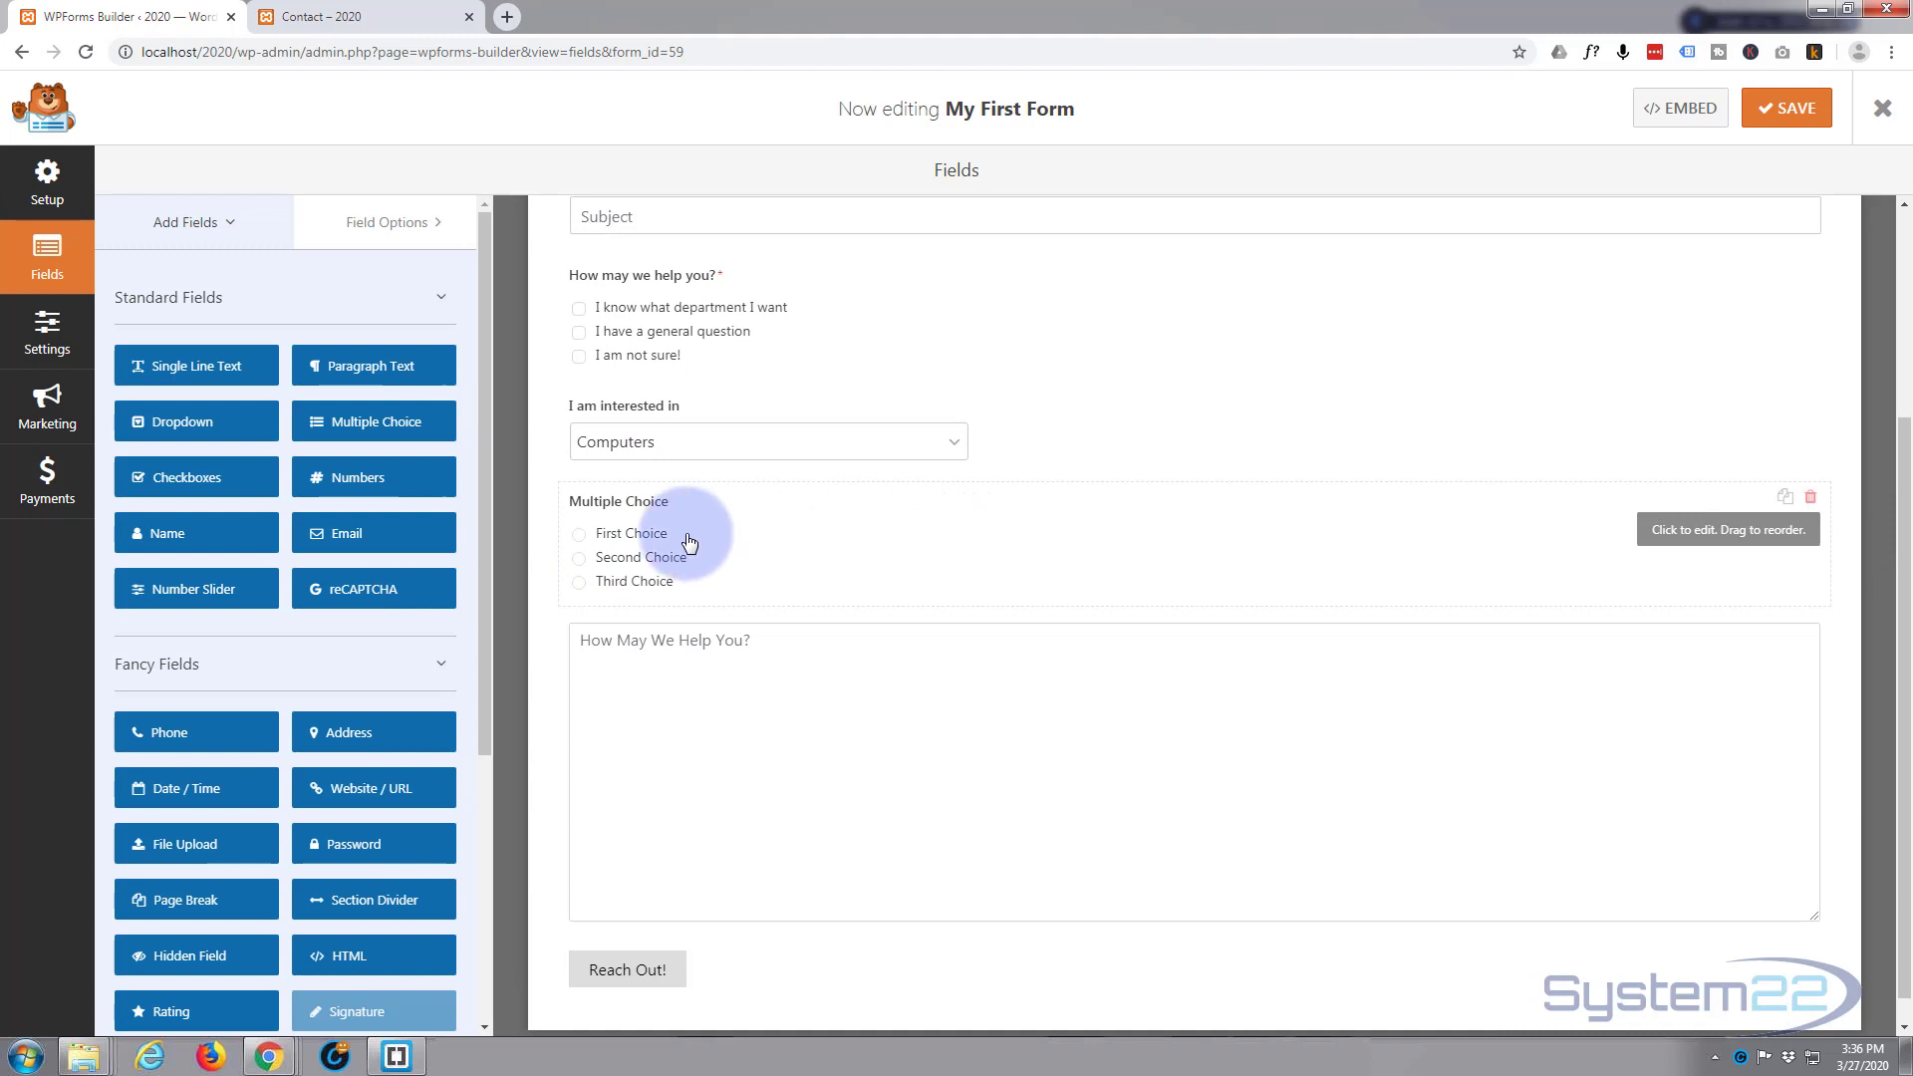
# Relabel the new multiple-choice field 'What OS do you use?'
pyautogui.click(956, 534)
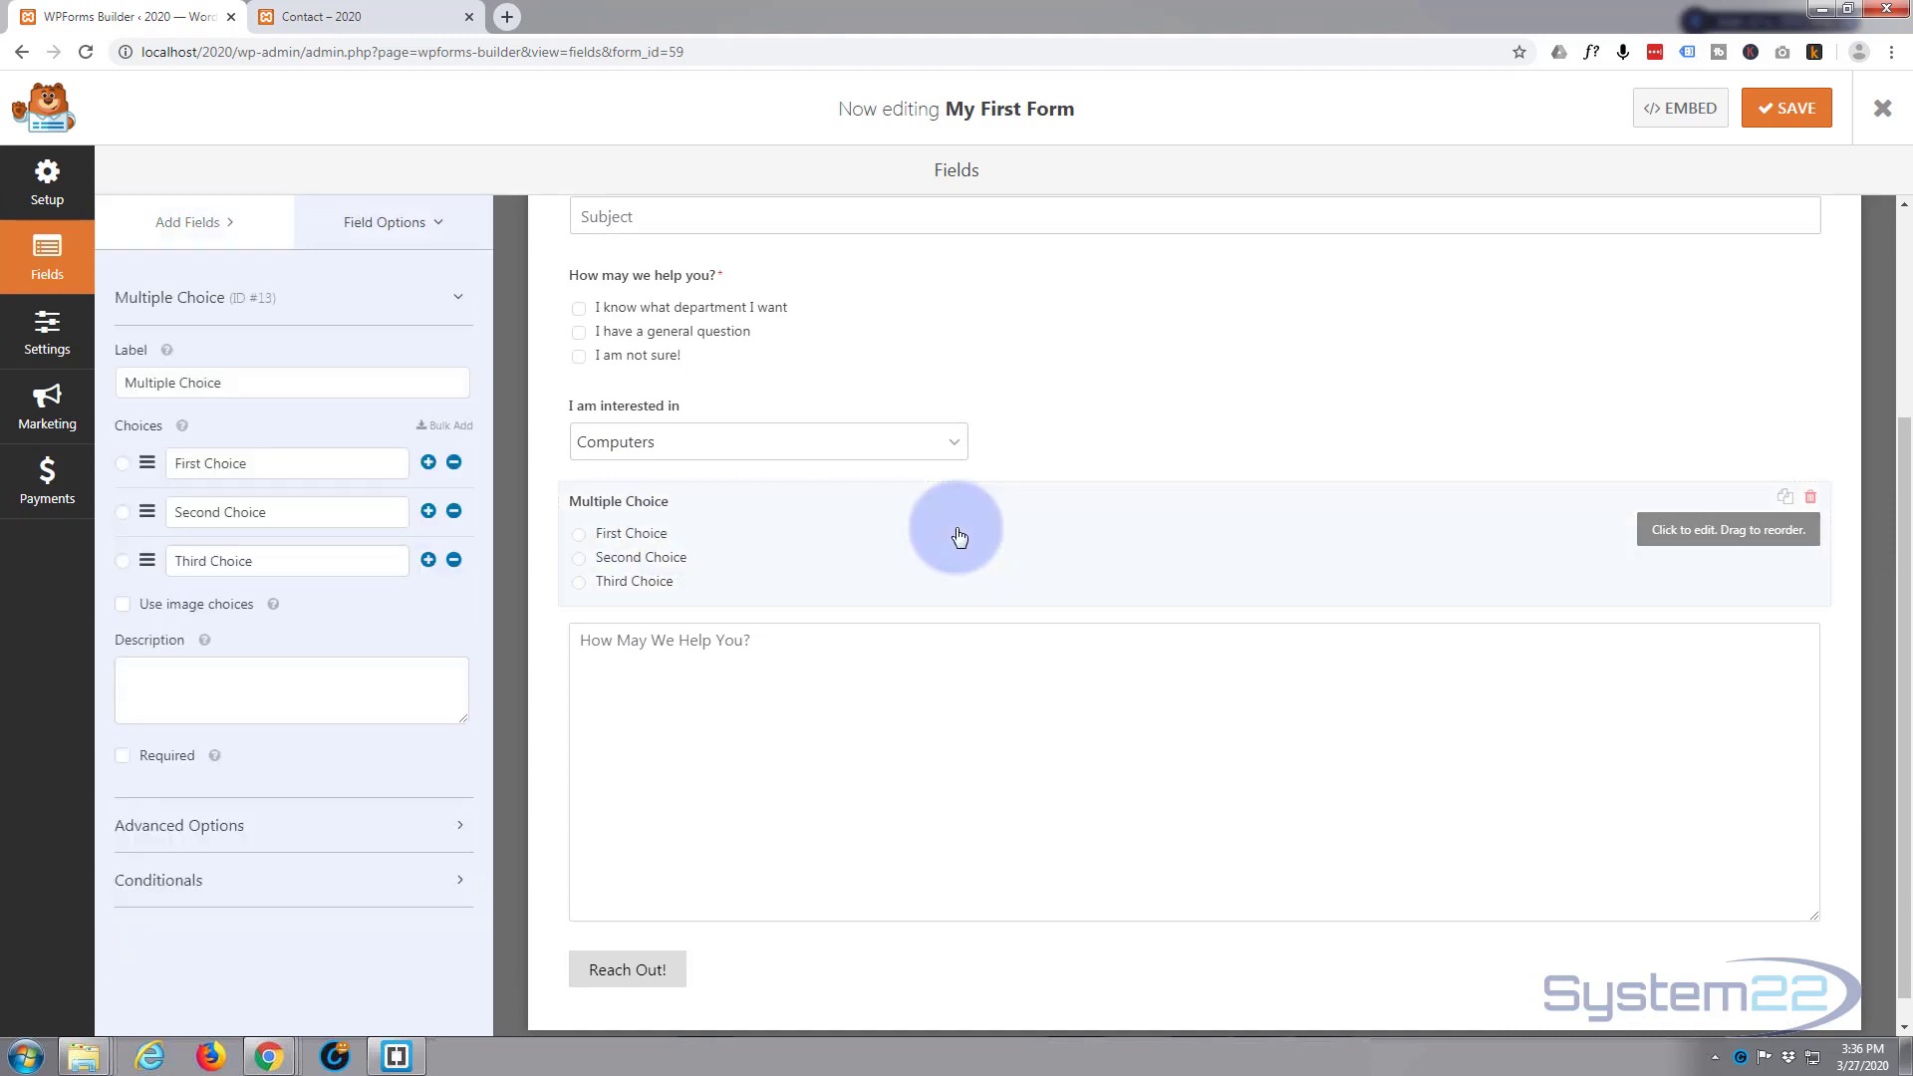
pyautogui.moveTo(231, 382); pyautogui.dragTo(98, 381)
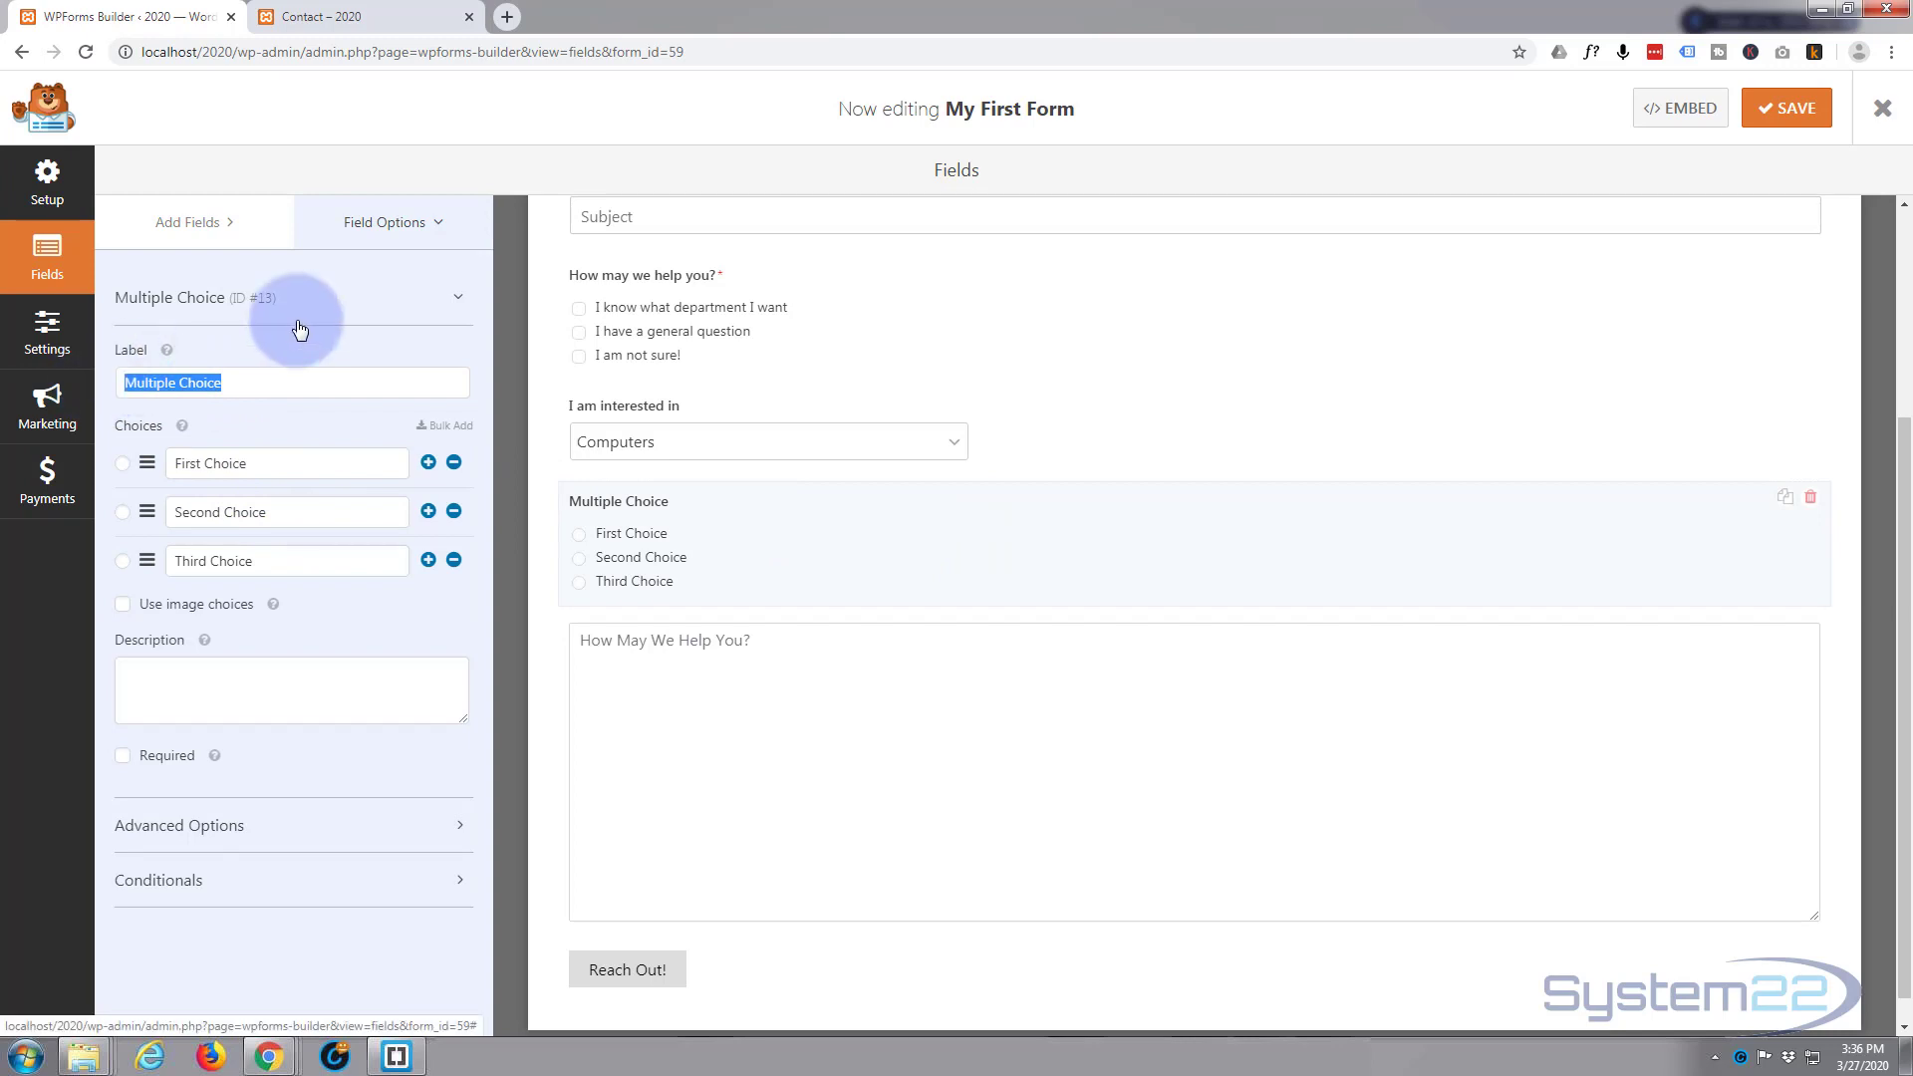
pyautogui.write('What OS d')
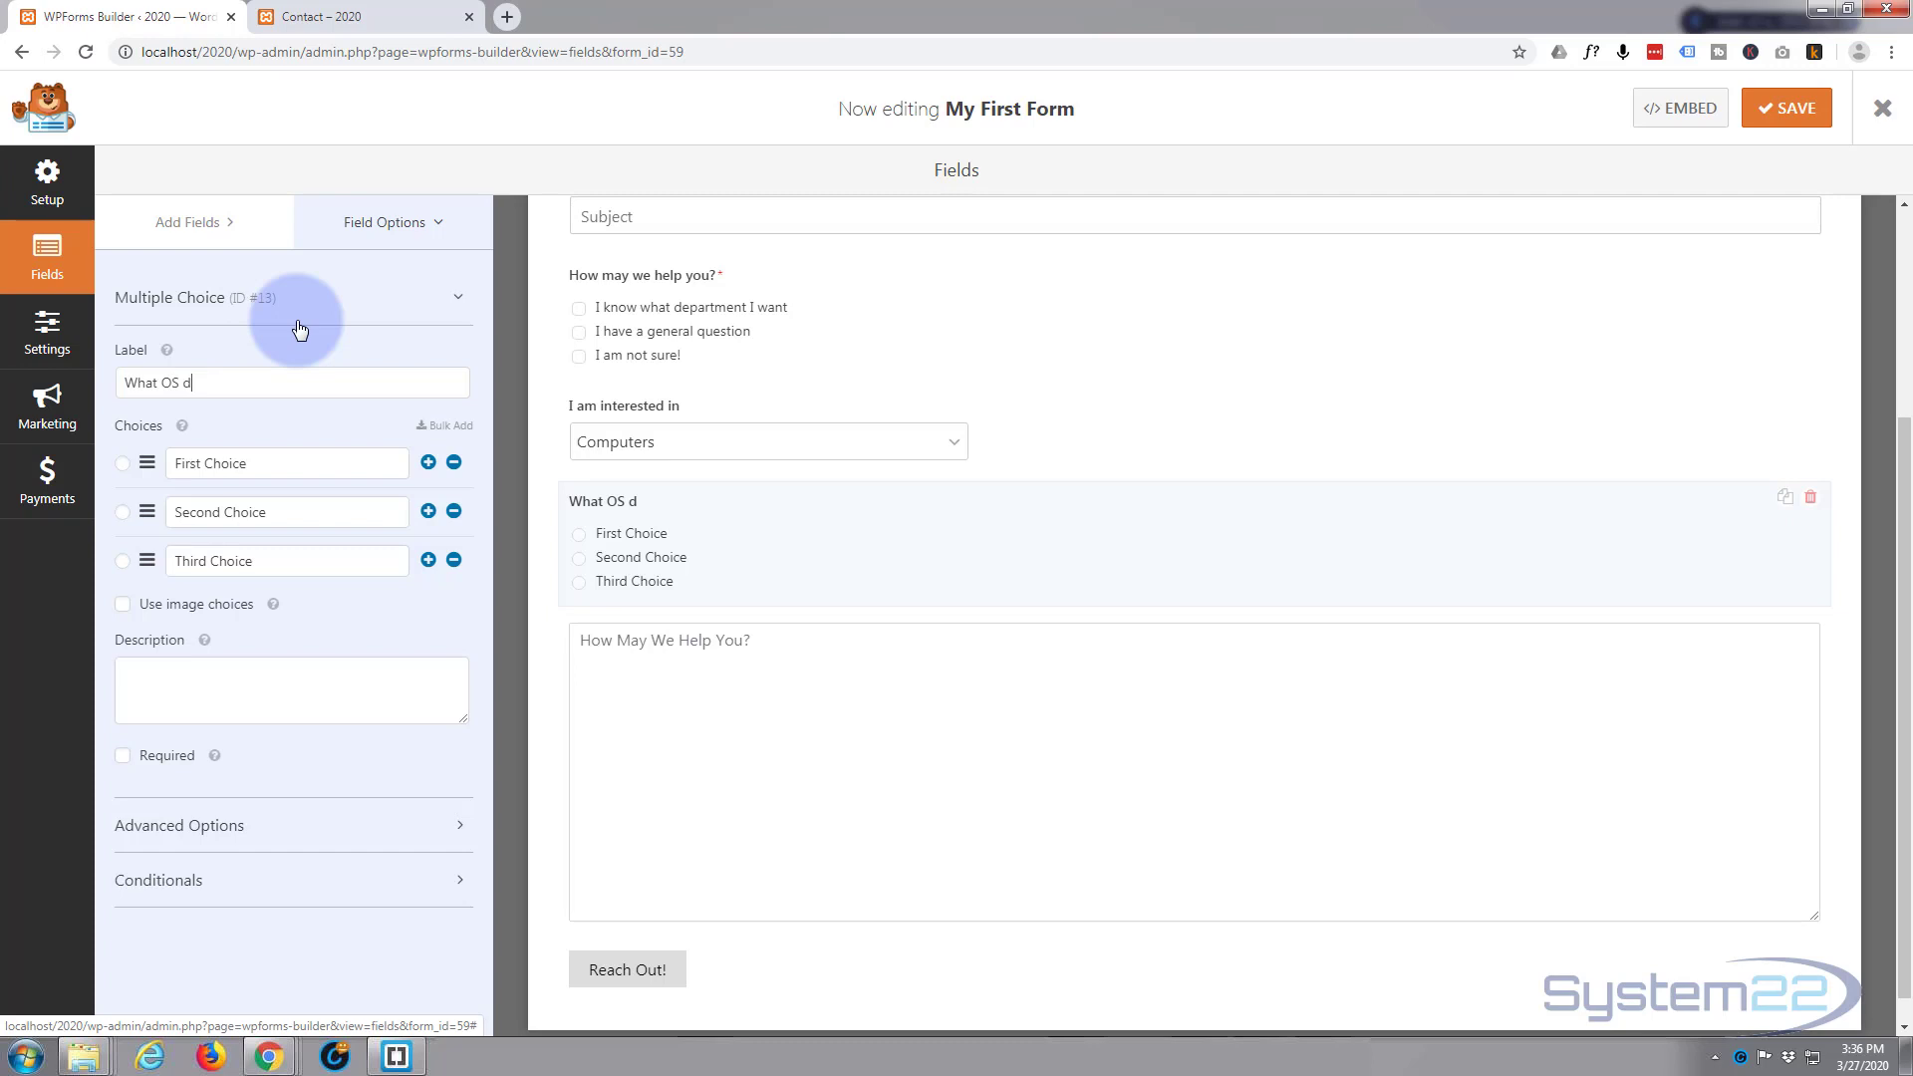
pyautogui.write('o you use?')
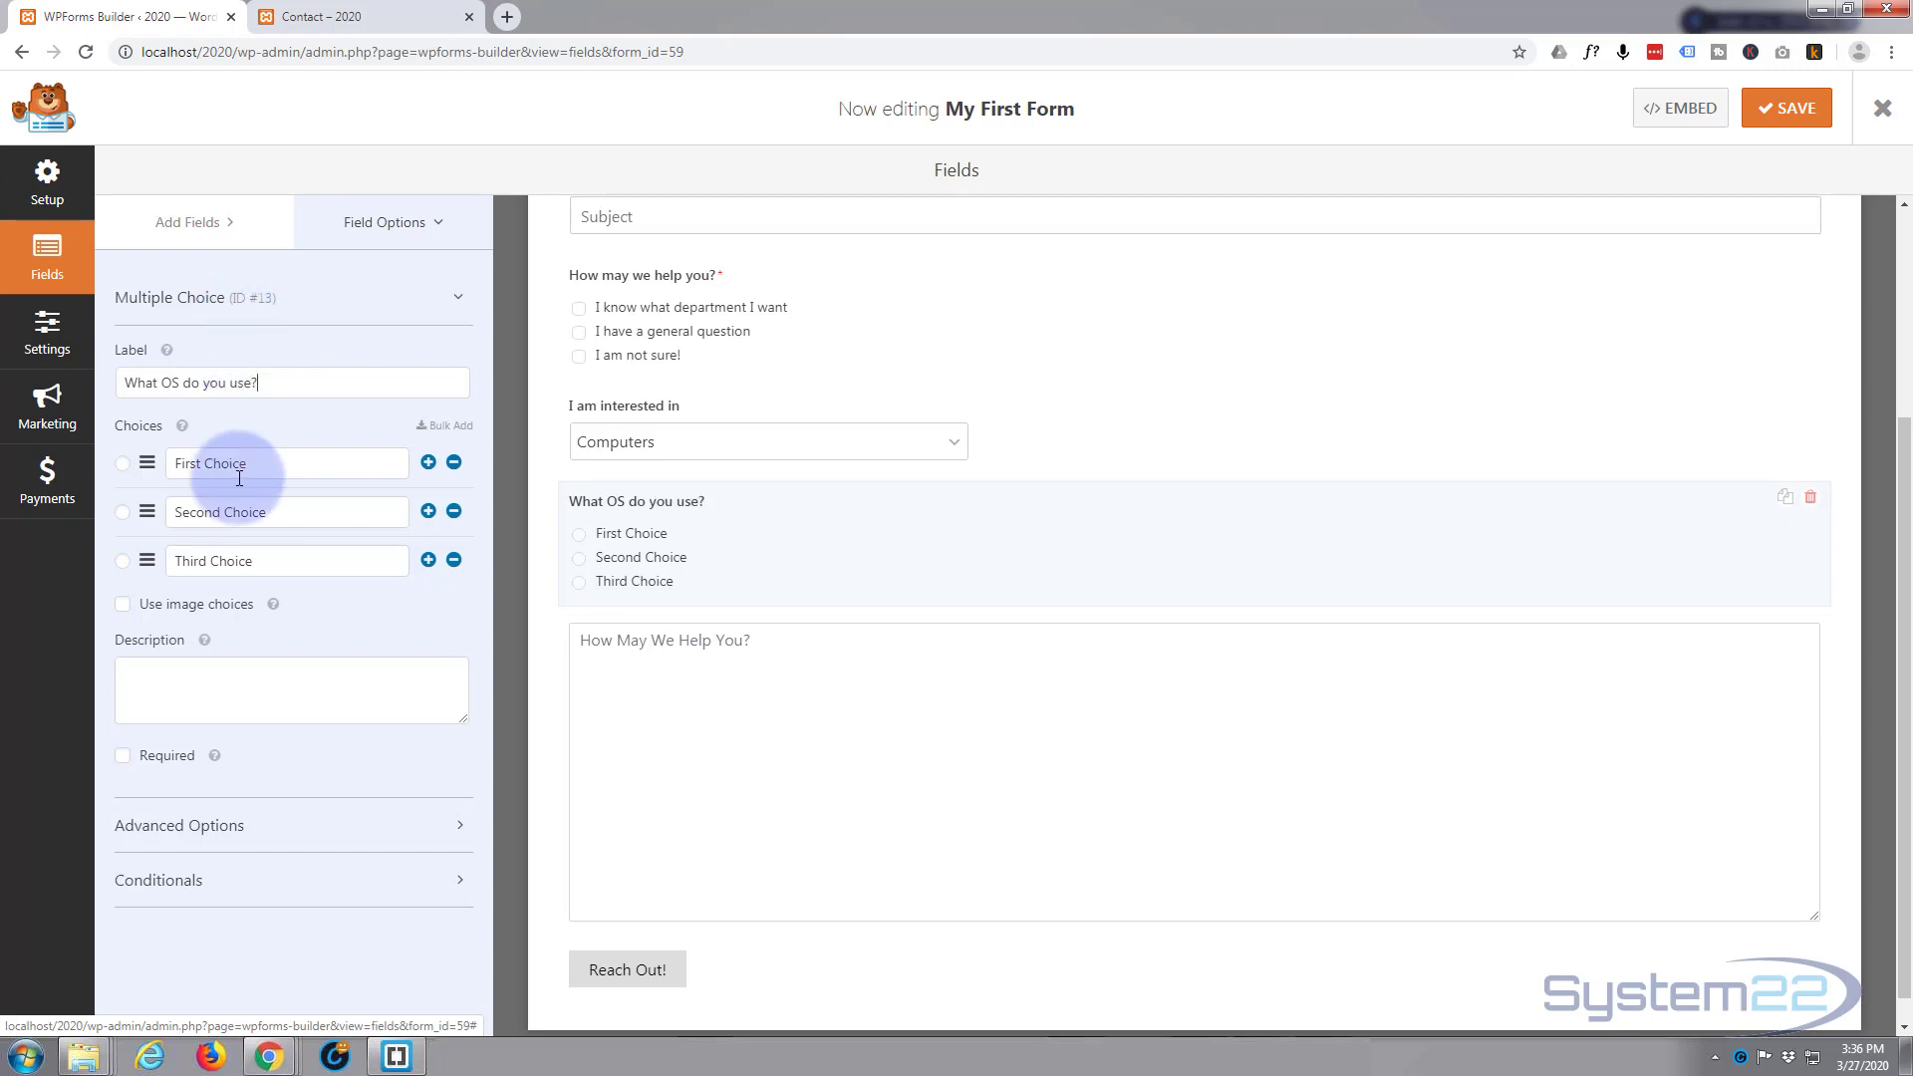
# Rename the choices to Windows, Mac OS and Linux, and add a fourth choice, Other
pyautogui.moveTo(264, 458); pyautogui.dragTo(169, 460)
pyautogui.write('Windows')
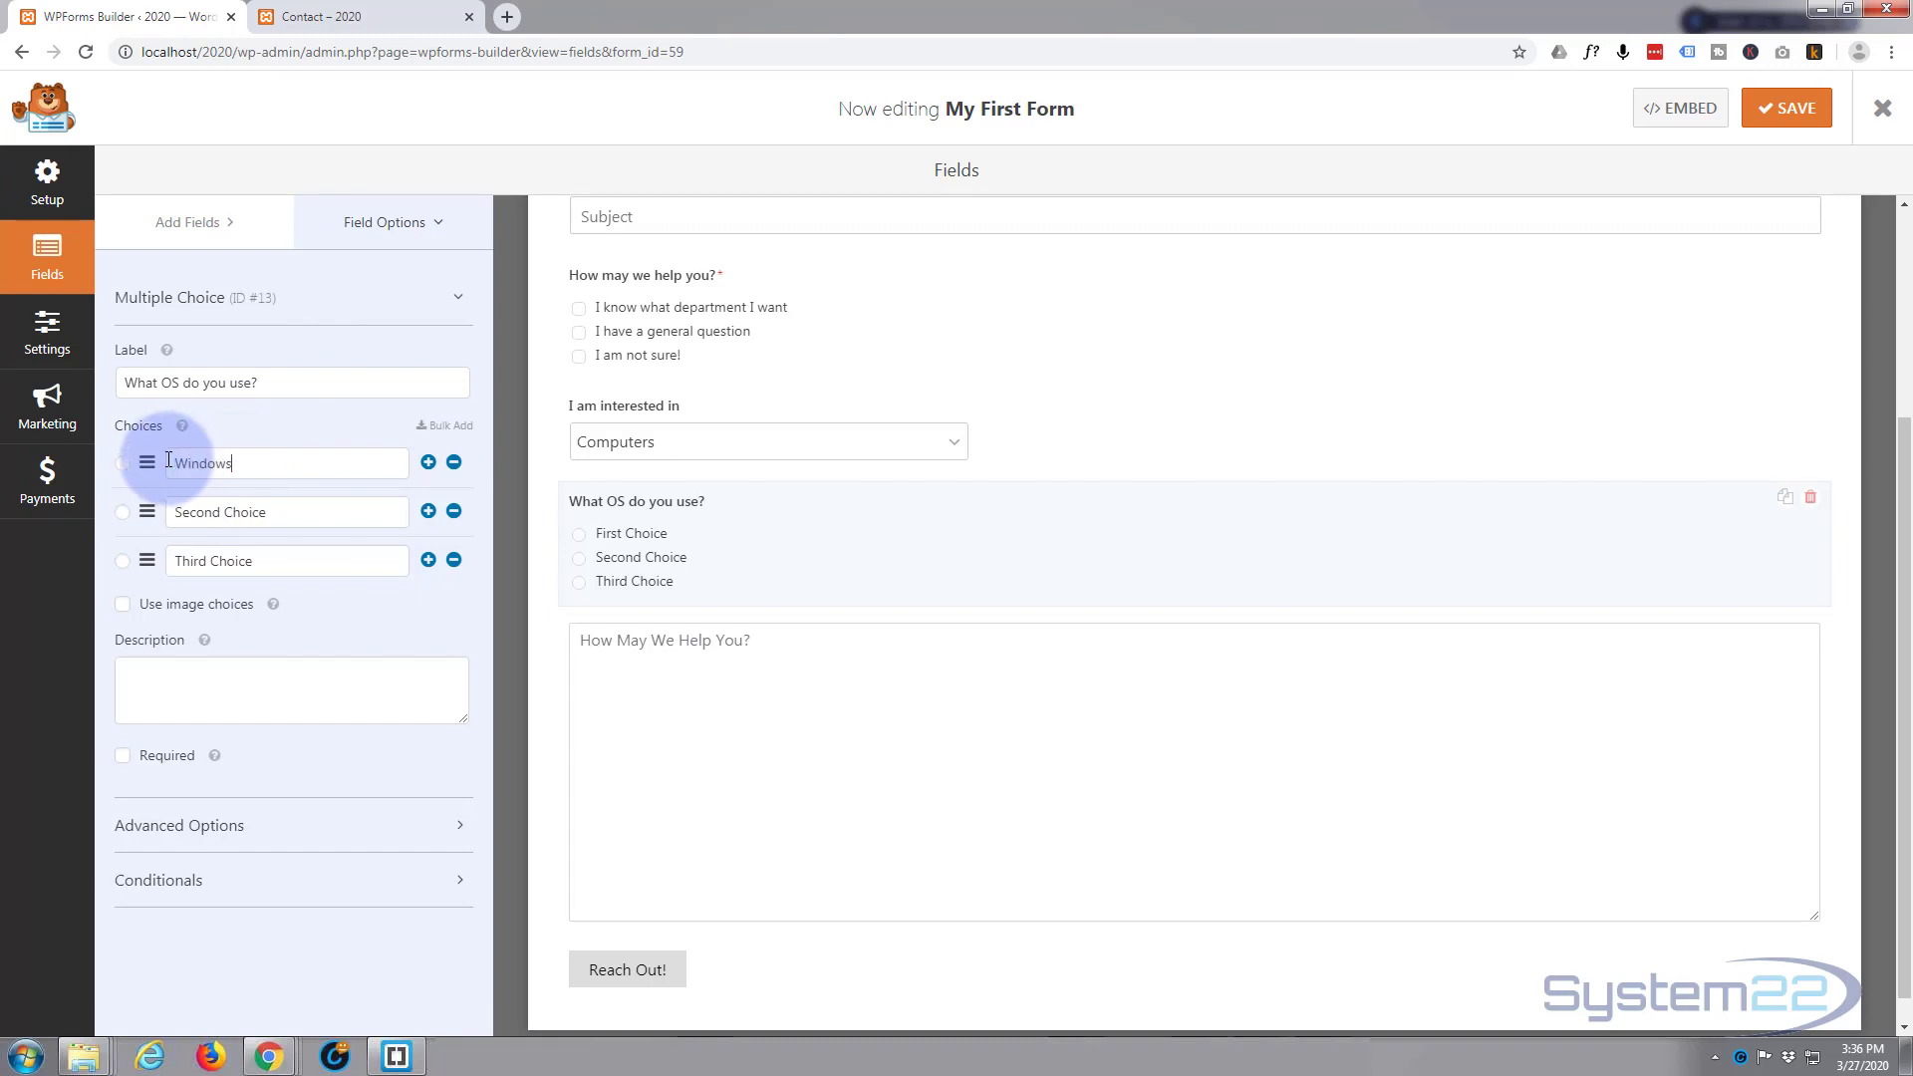
pyautogui.moveTo(267, 512); pyautogui.dragTo(155, 512)
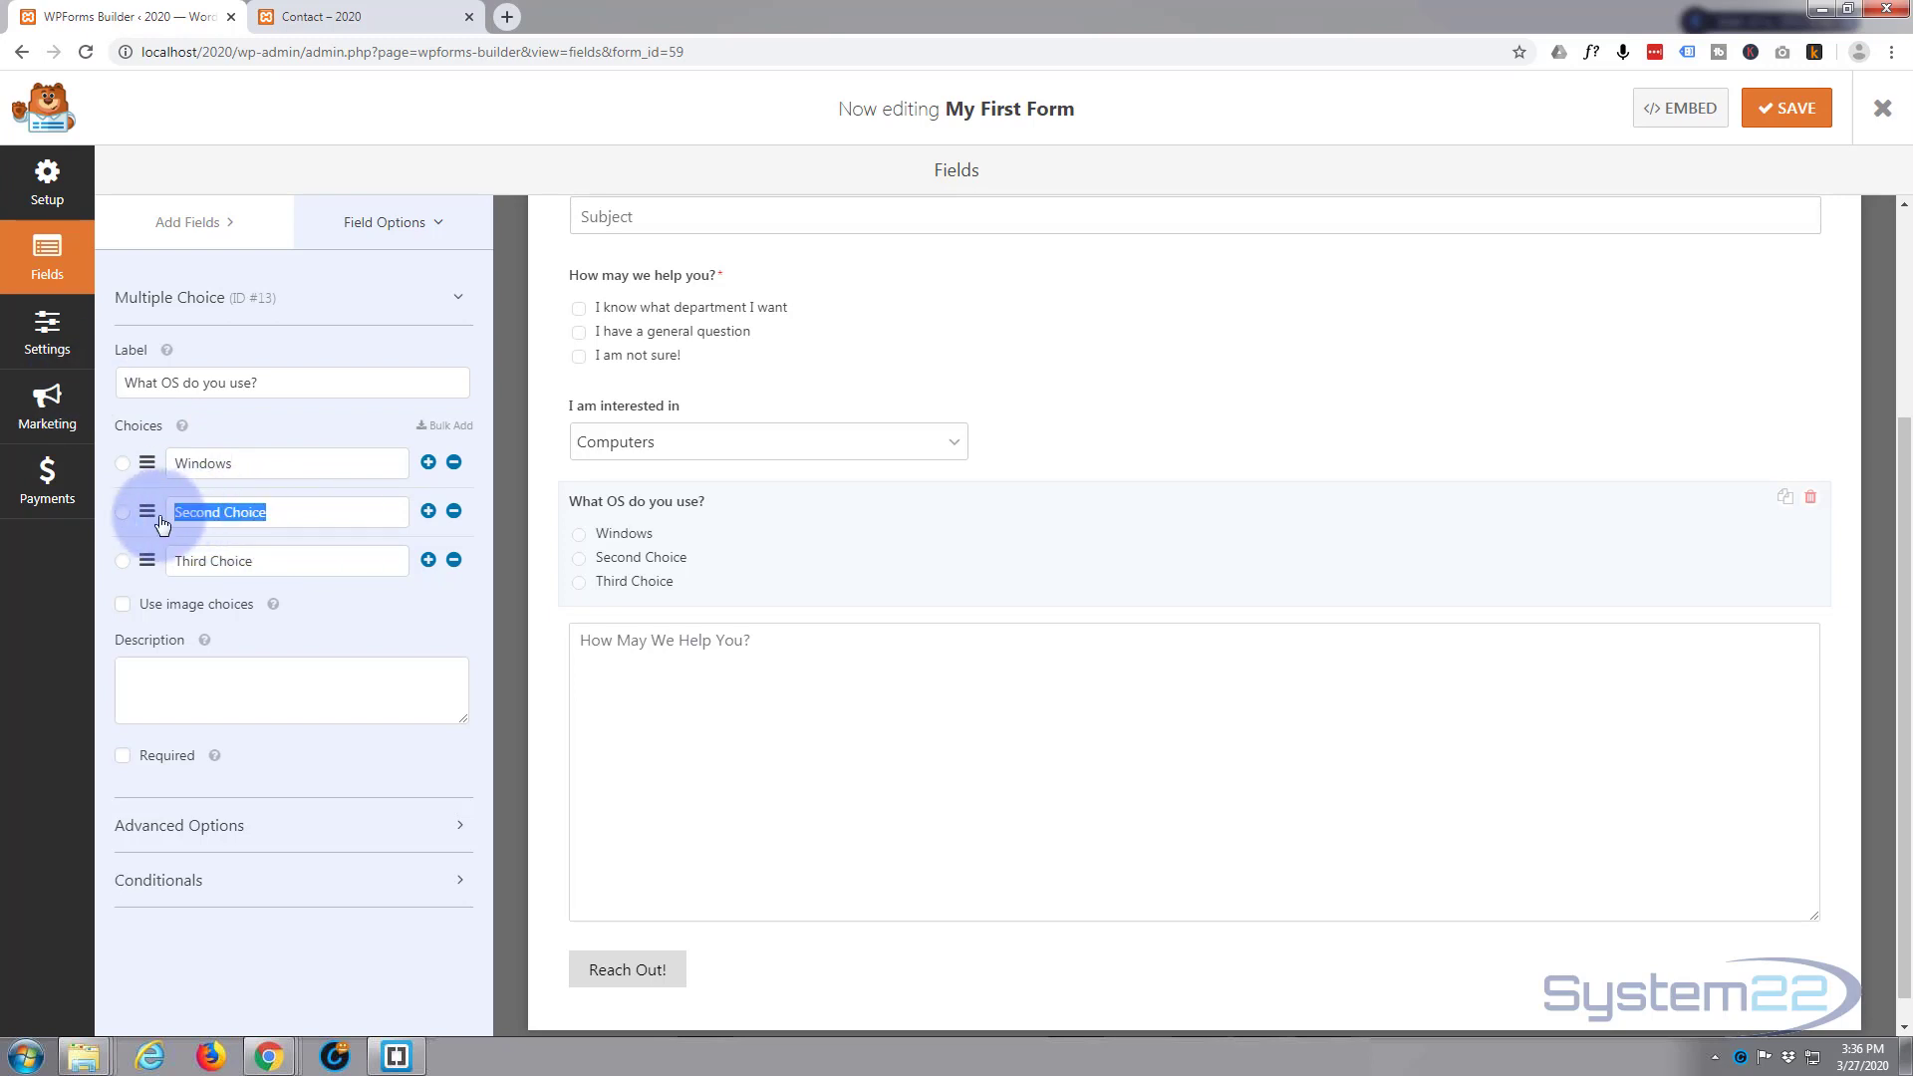
pyautogui.write('Mac')
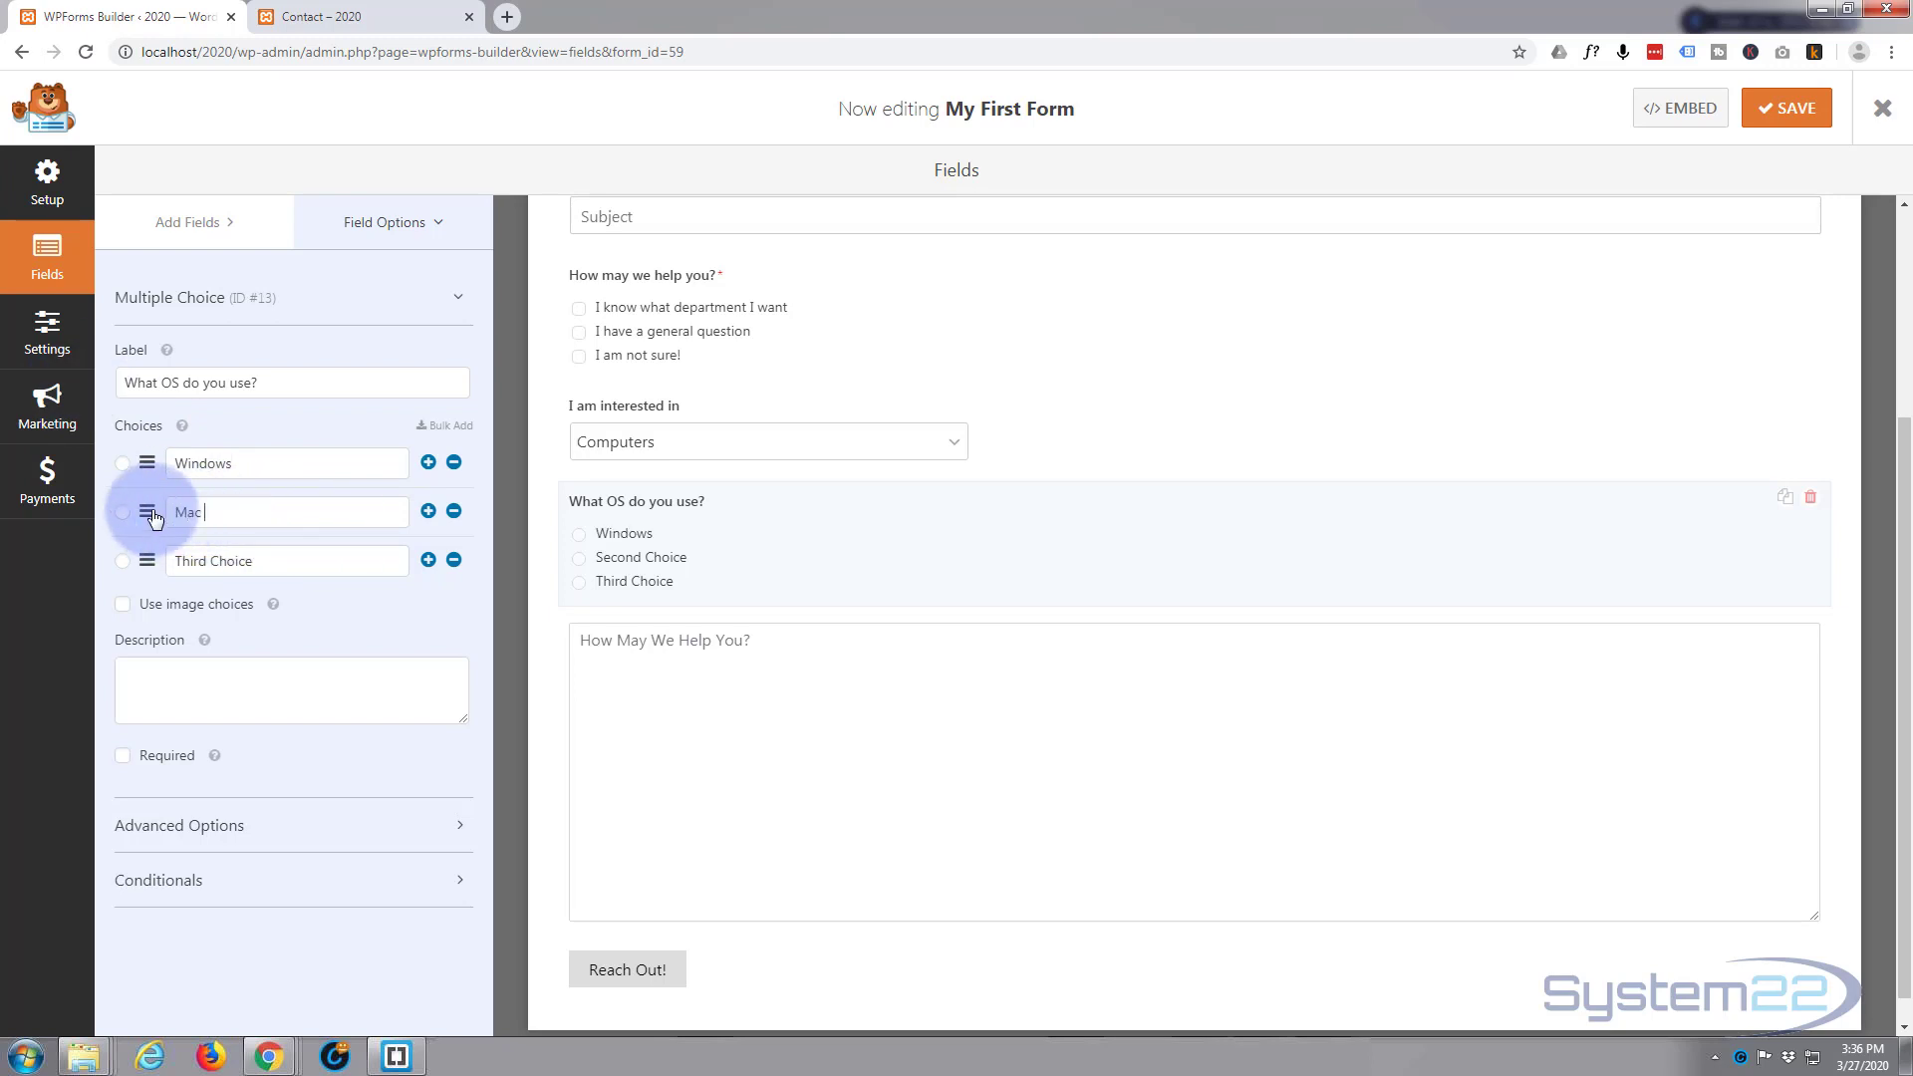
pyautogui.write(' OS')
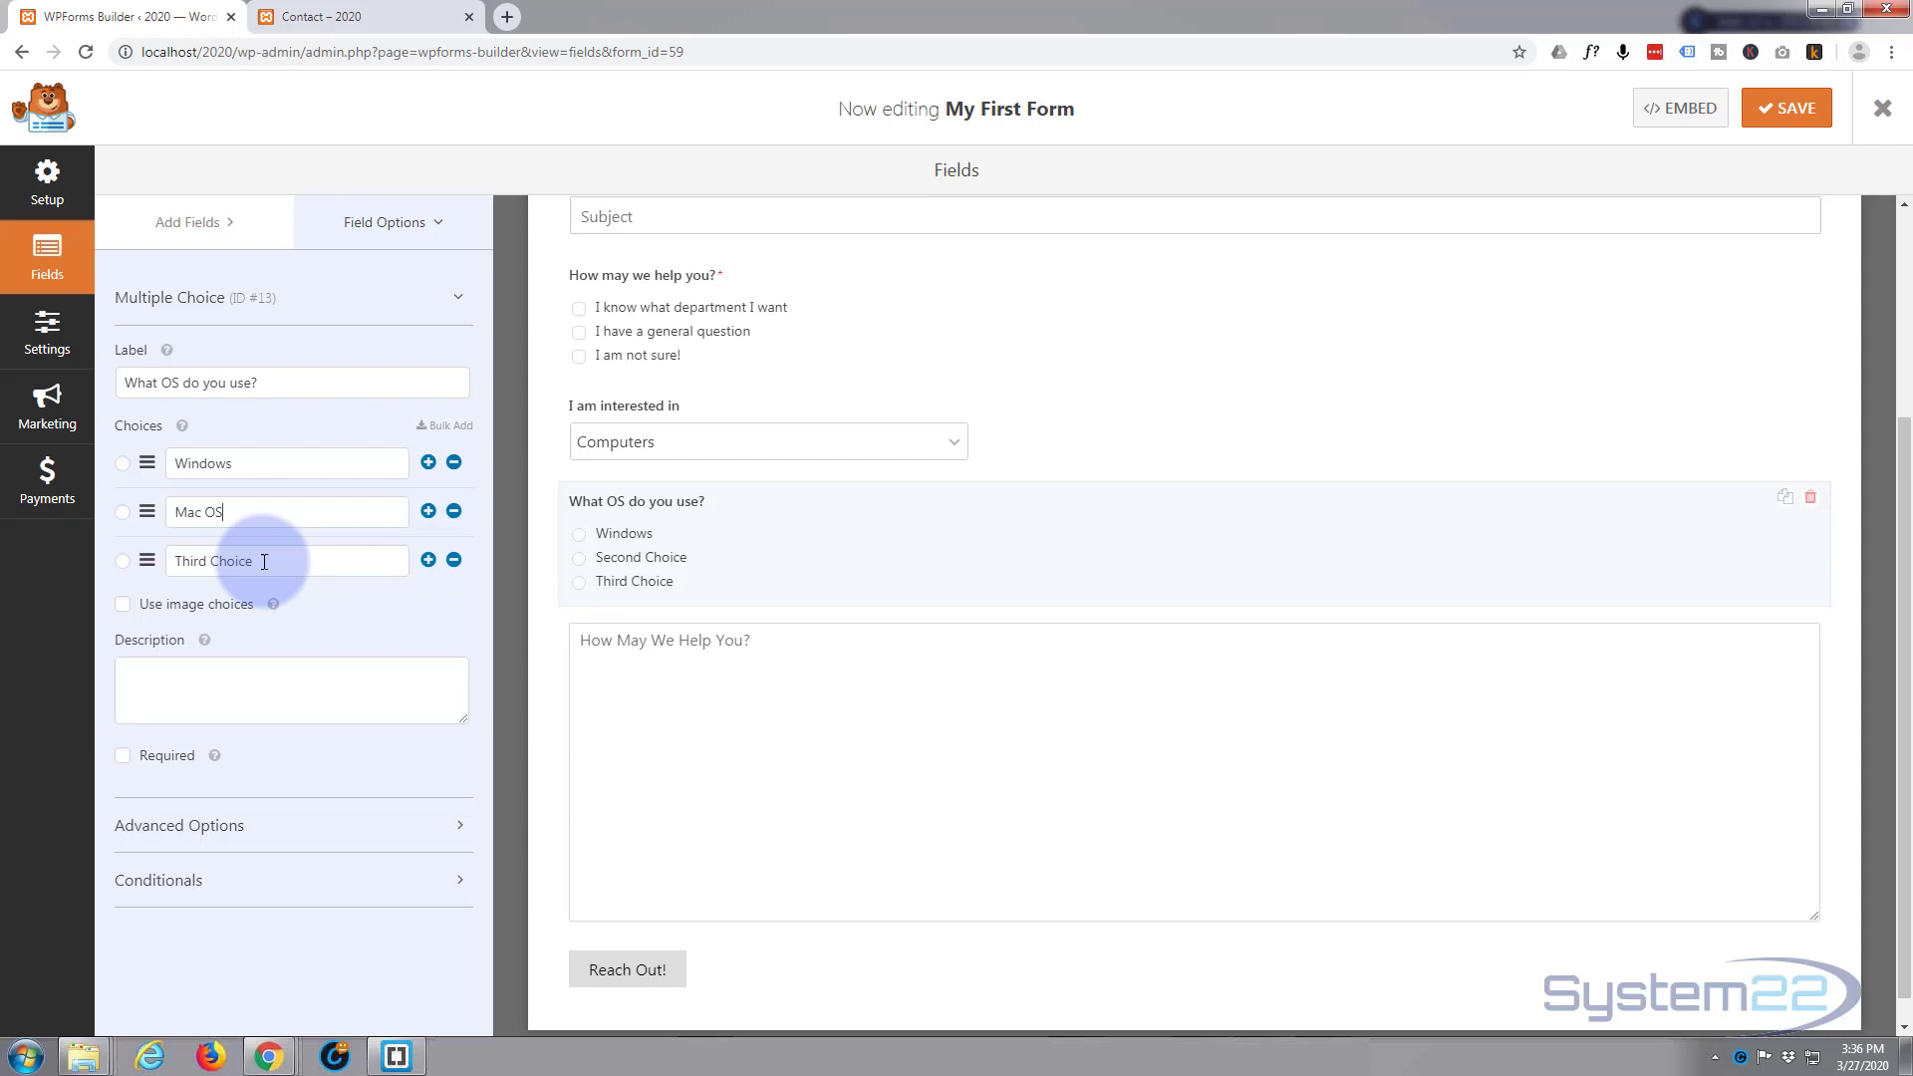
pyautogui.moveTo(255, 561); pyautogui.dragTo(156, 562)
pyautogui.write('Linux')
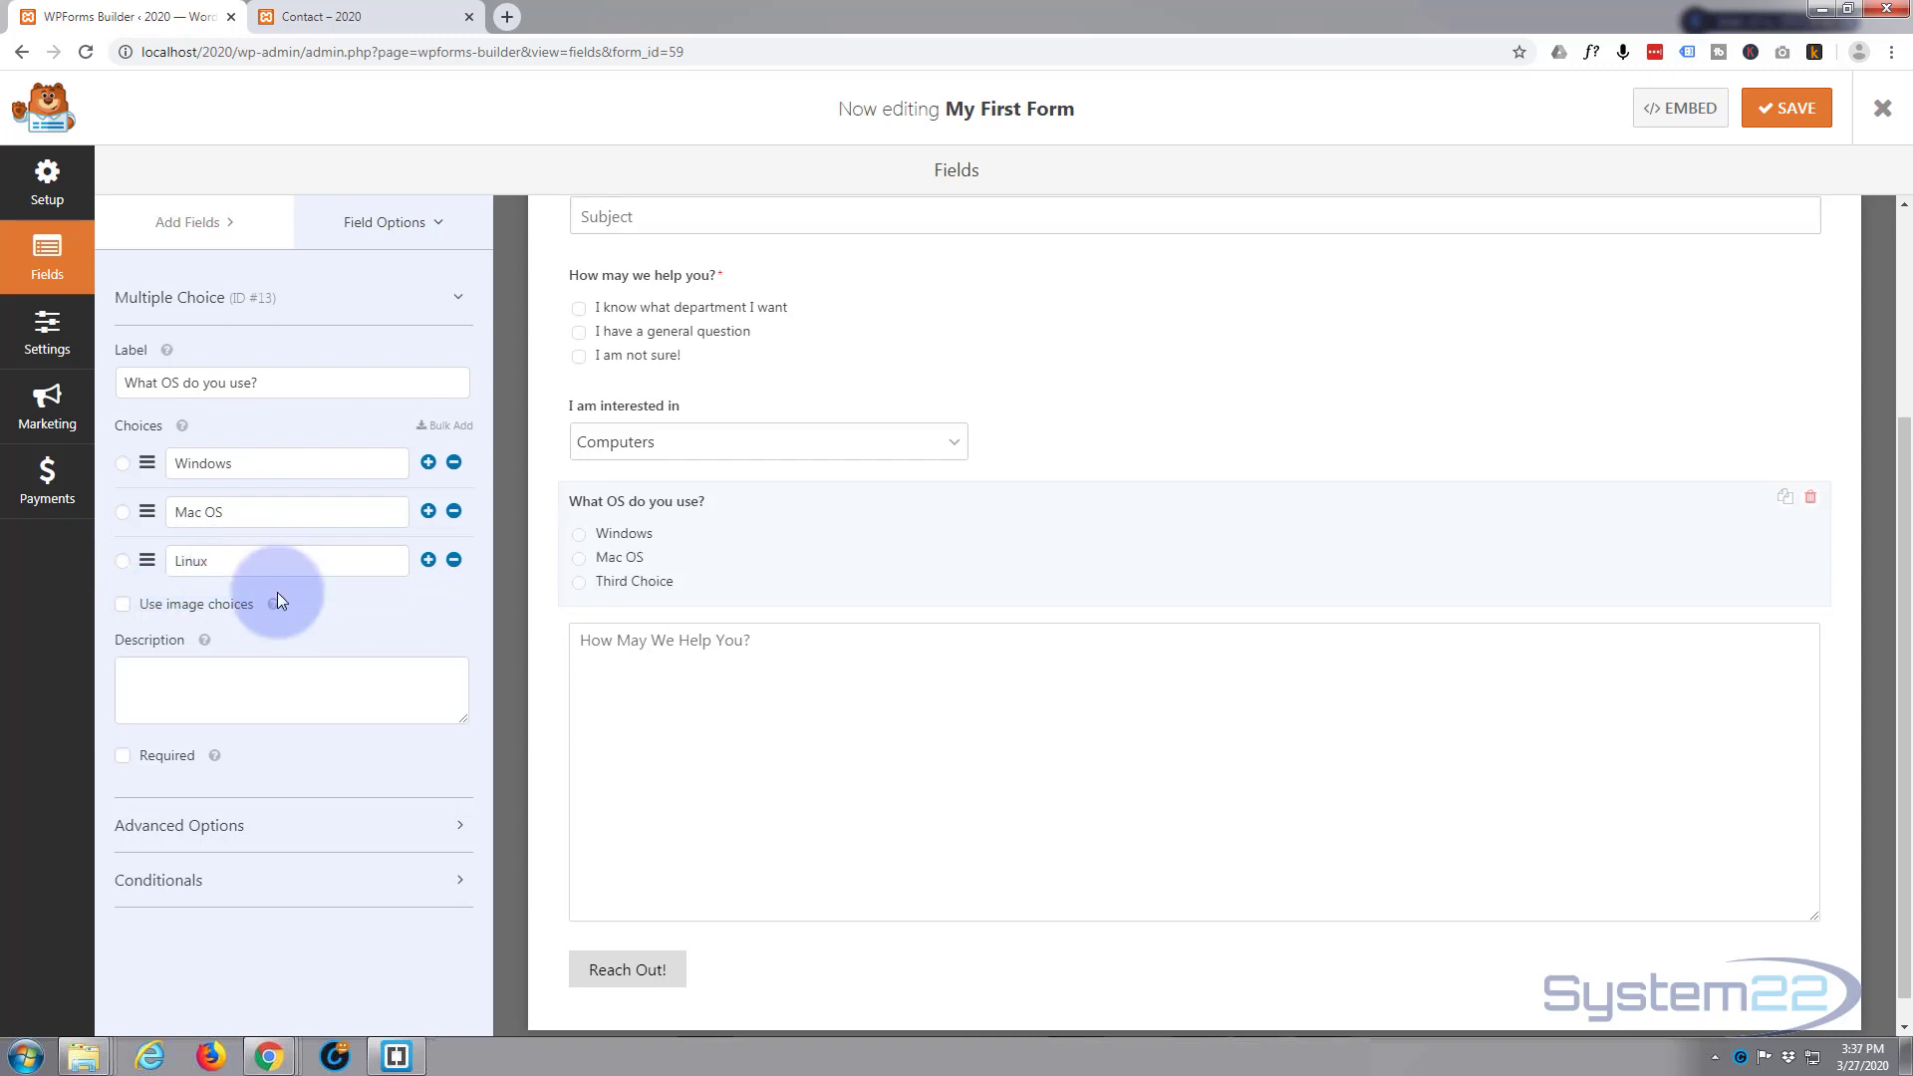
pyautogui.click(428, 561)
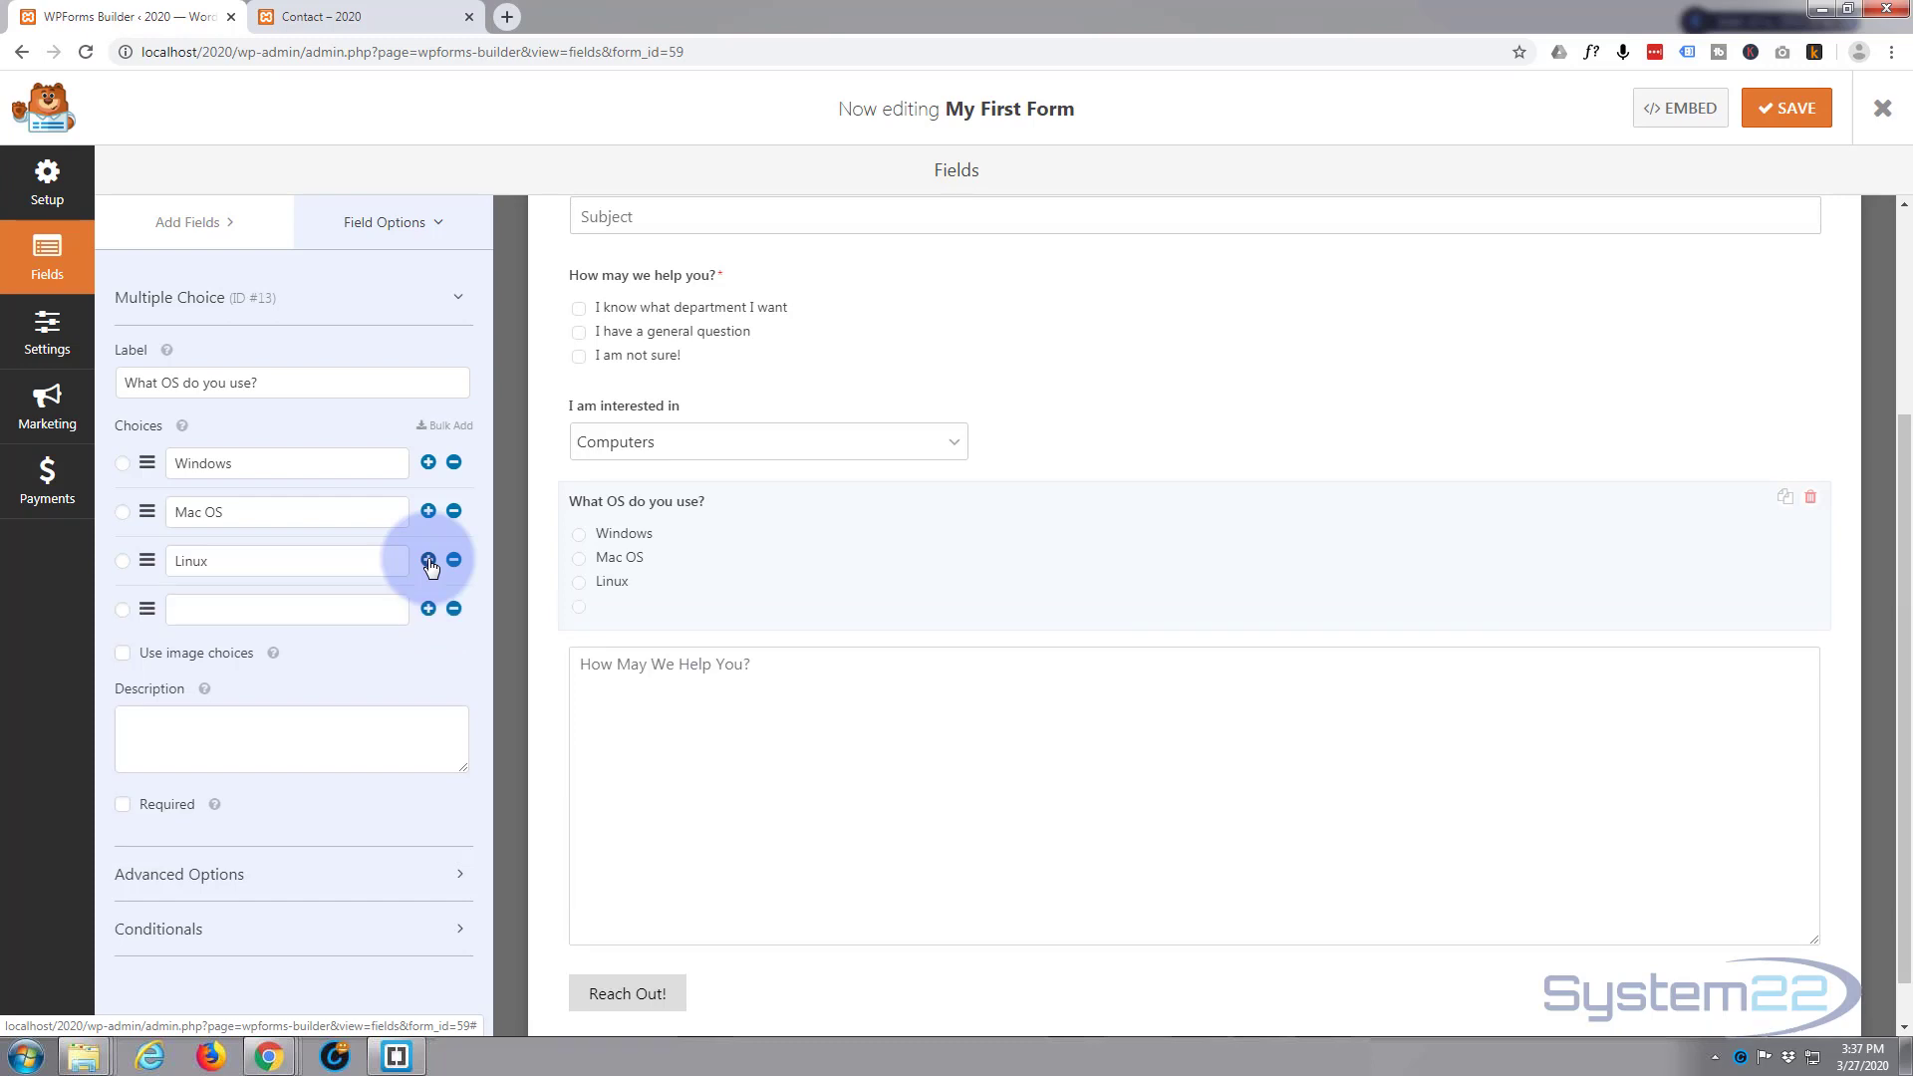
pyautogui.click(210, 614)
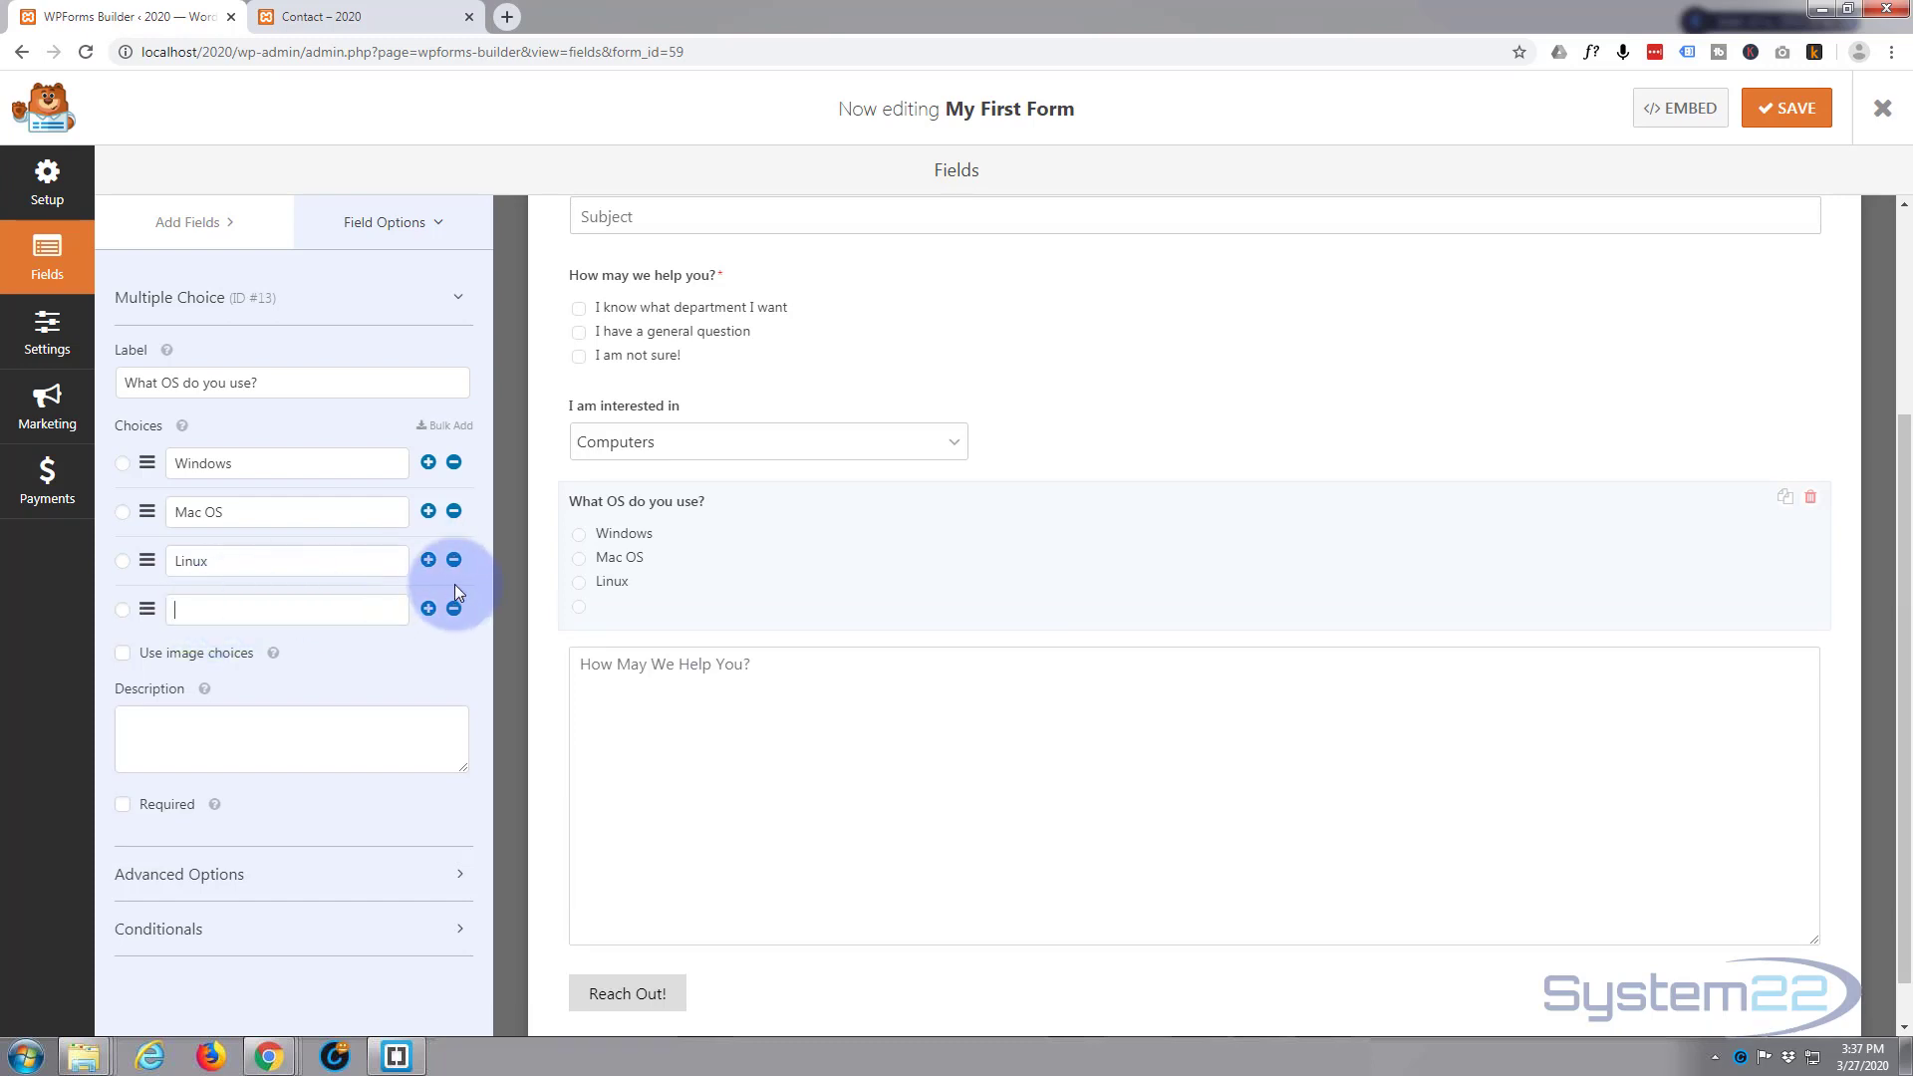
pyautogui.write('Other')
# Switch 'Use image choices' on and back off so the OS choices stay plain radio options
pyautogui.click(123, 652)
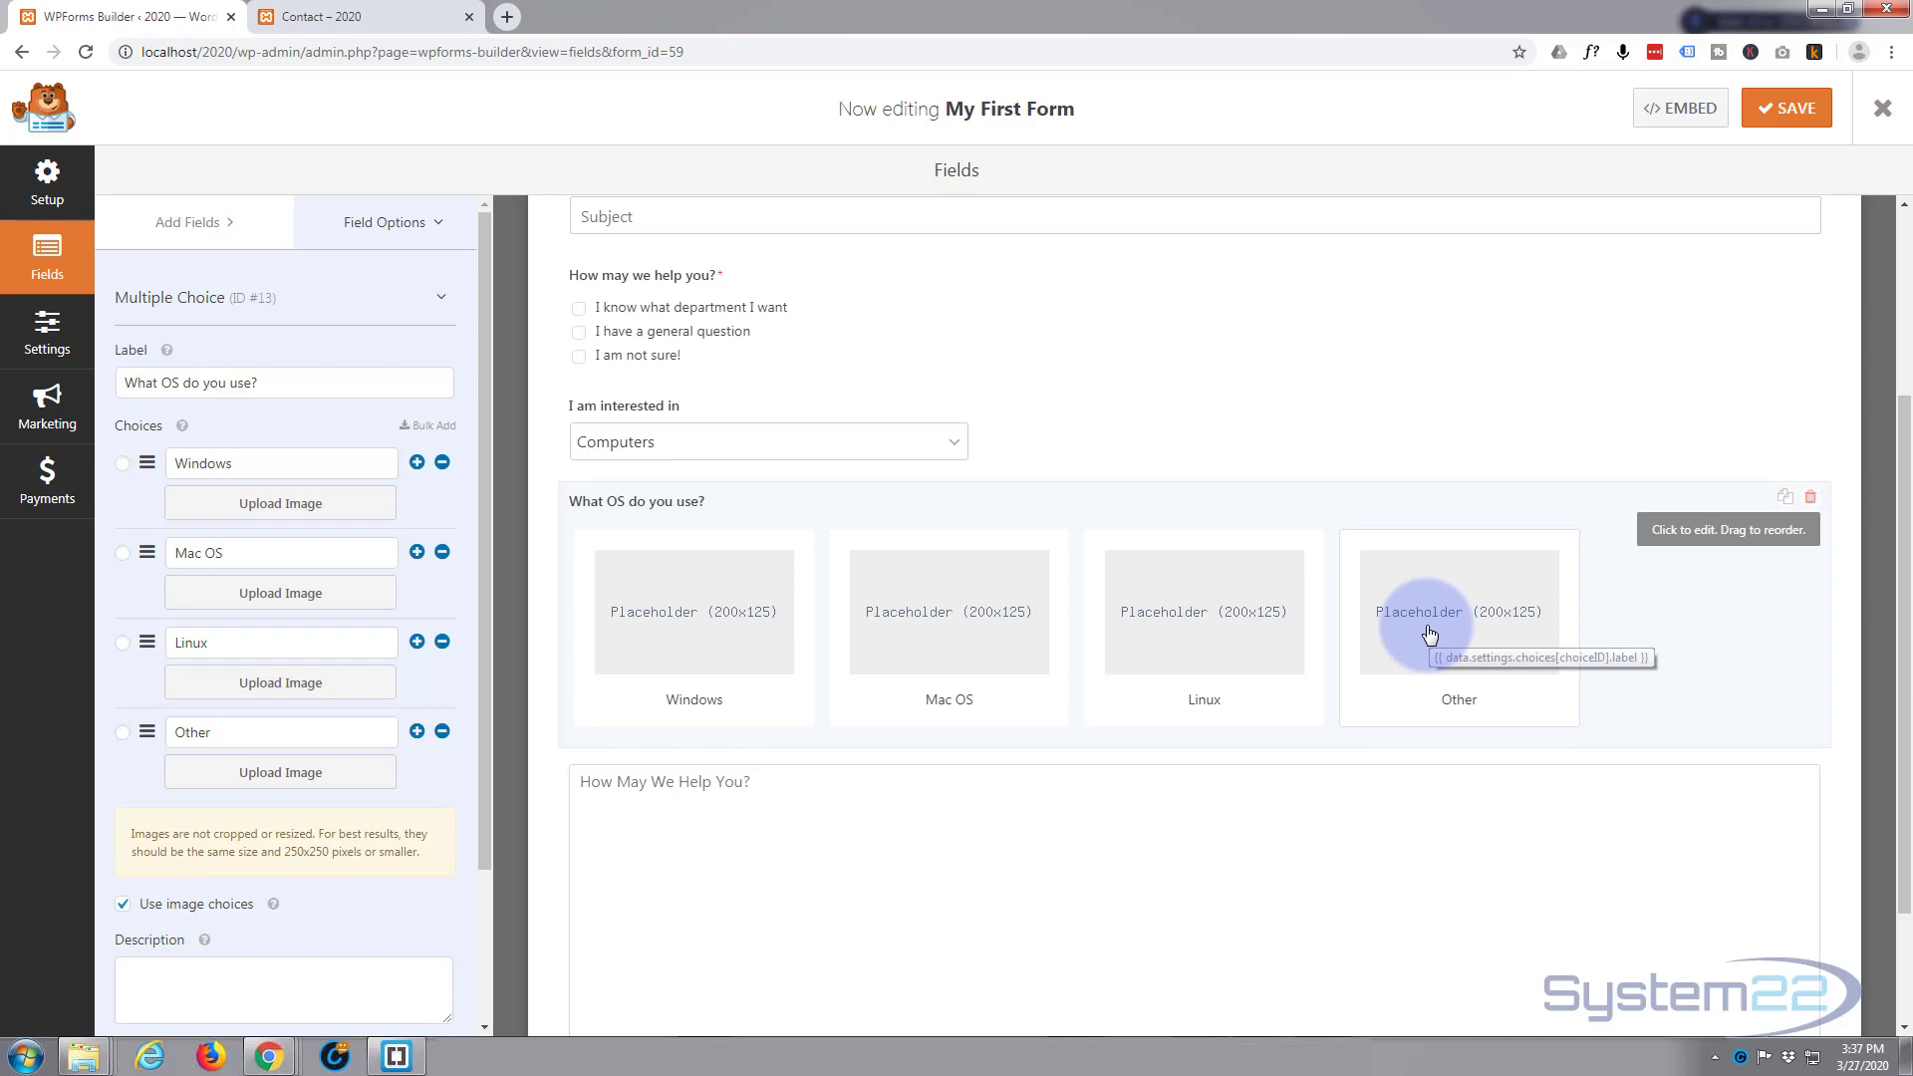
pyautogui.click(122, 904)
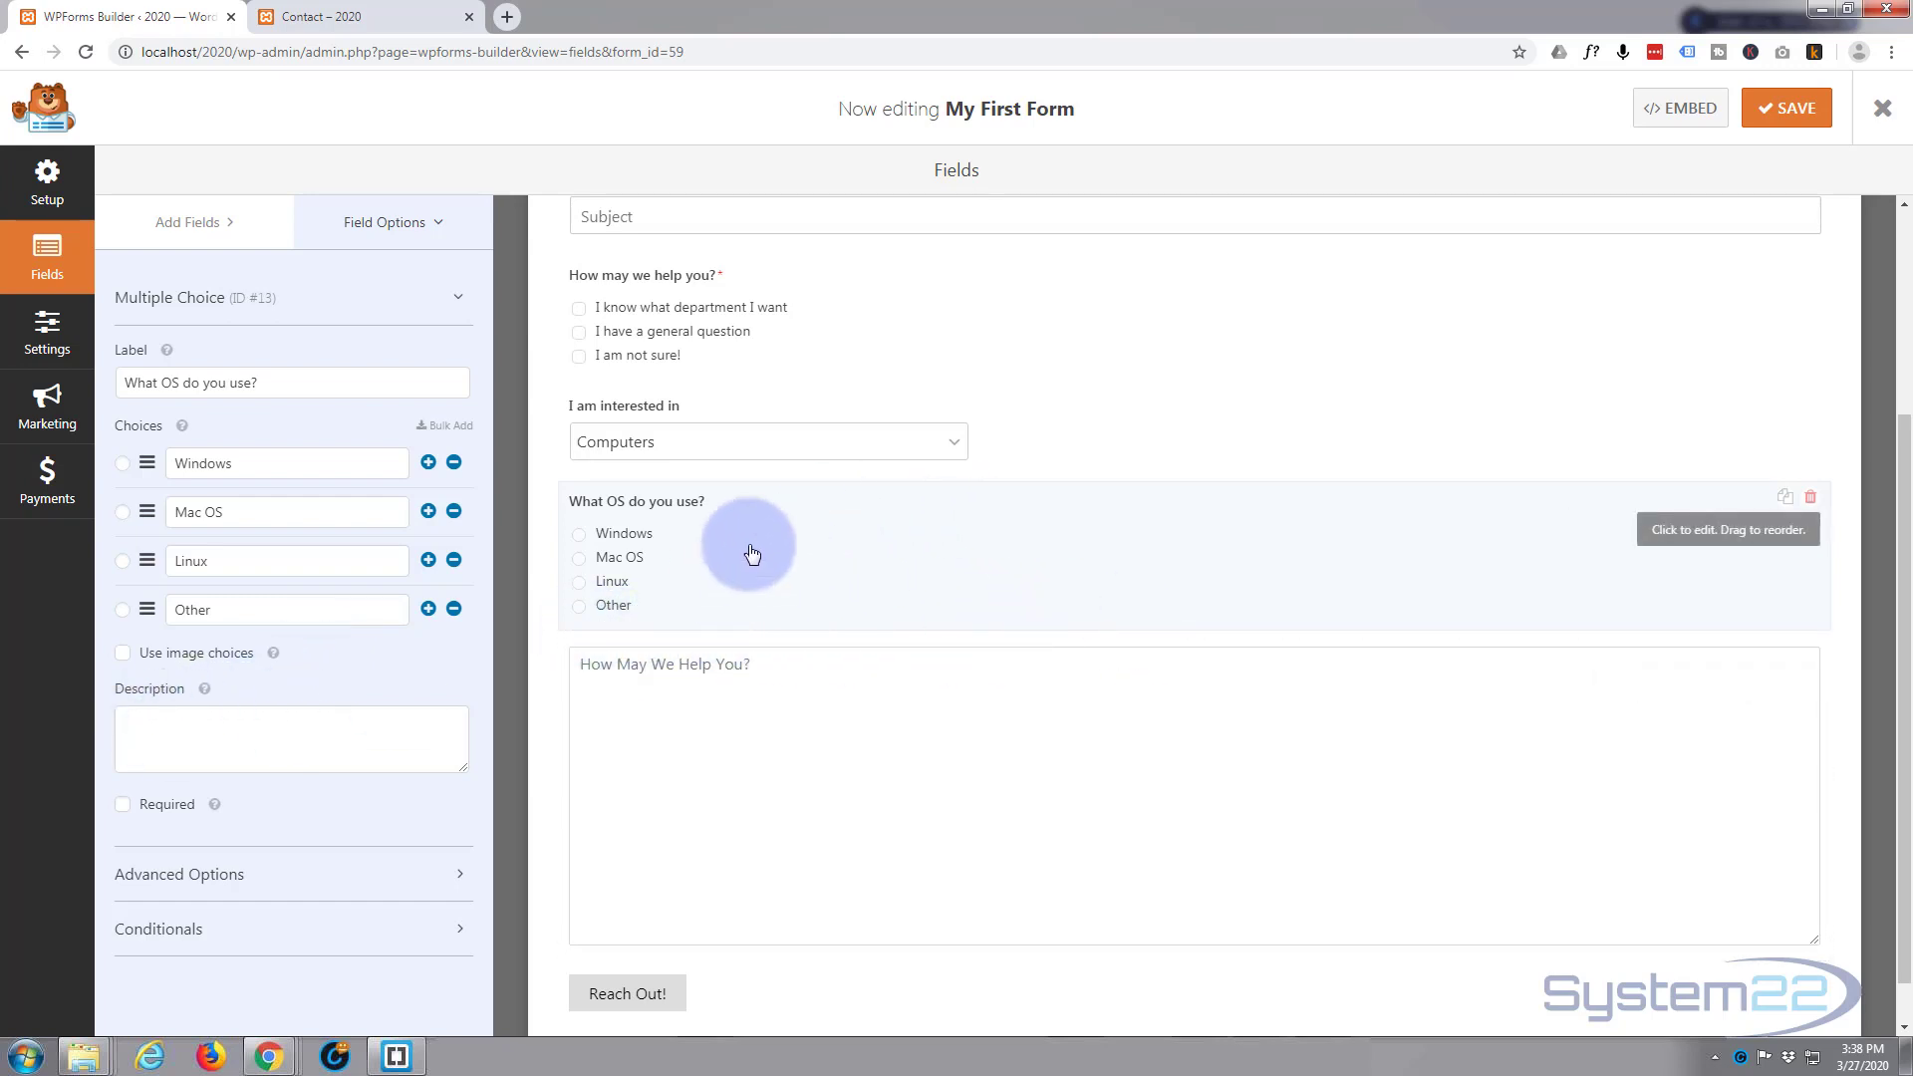
# In the OS question's Advanced Options, randomize the choices and set Choice Layout to Two Columns
pyautogui.click(287, 866)
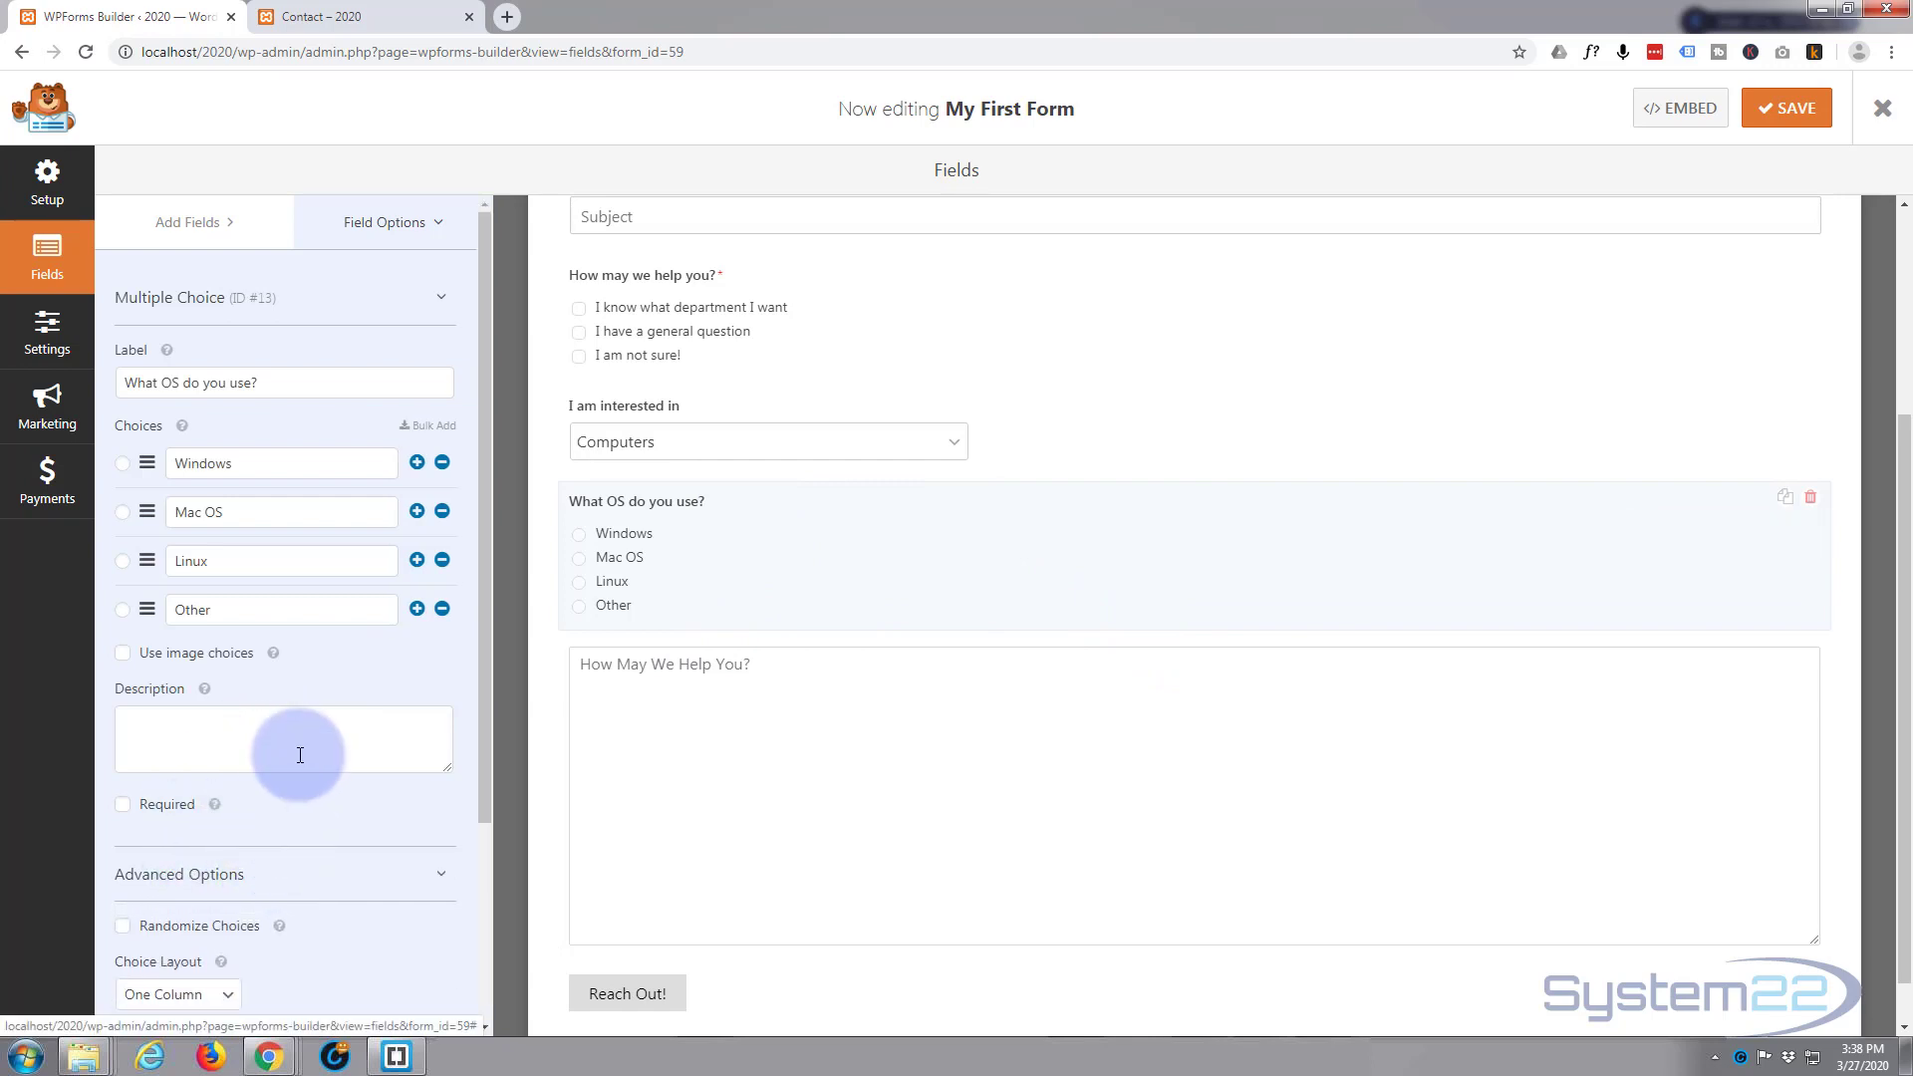
pyautogui.scroll(-3, 298, 755)
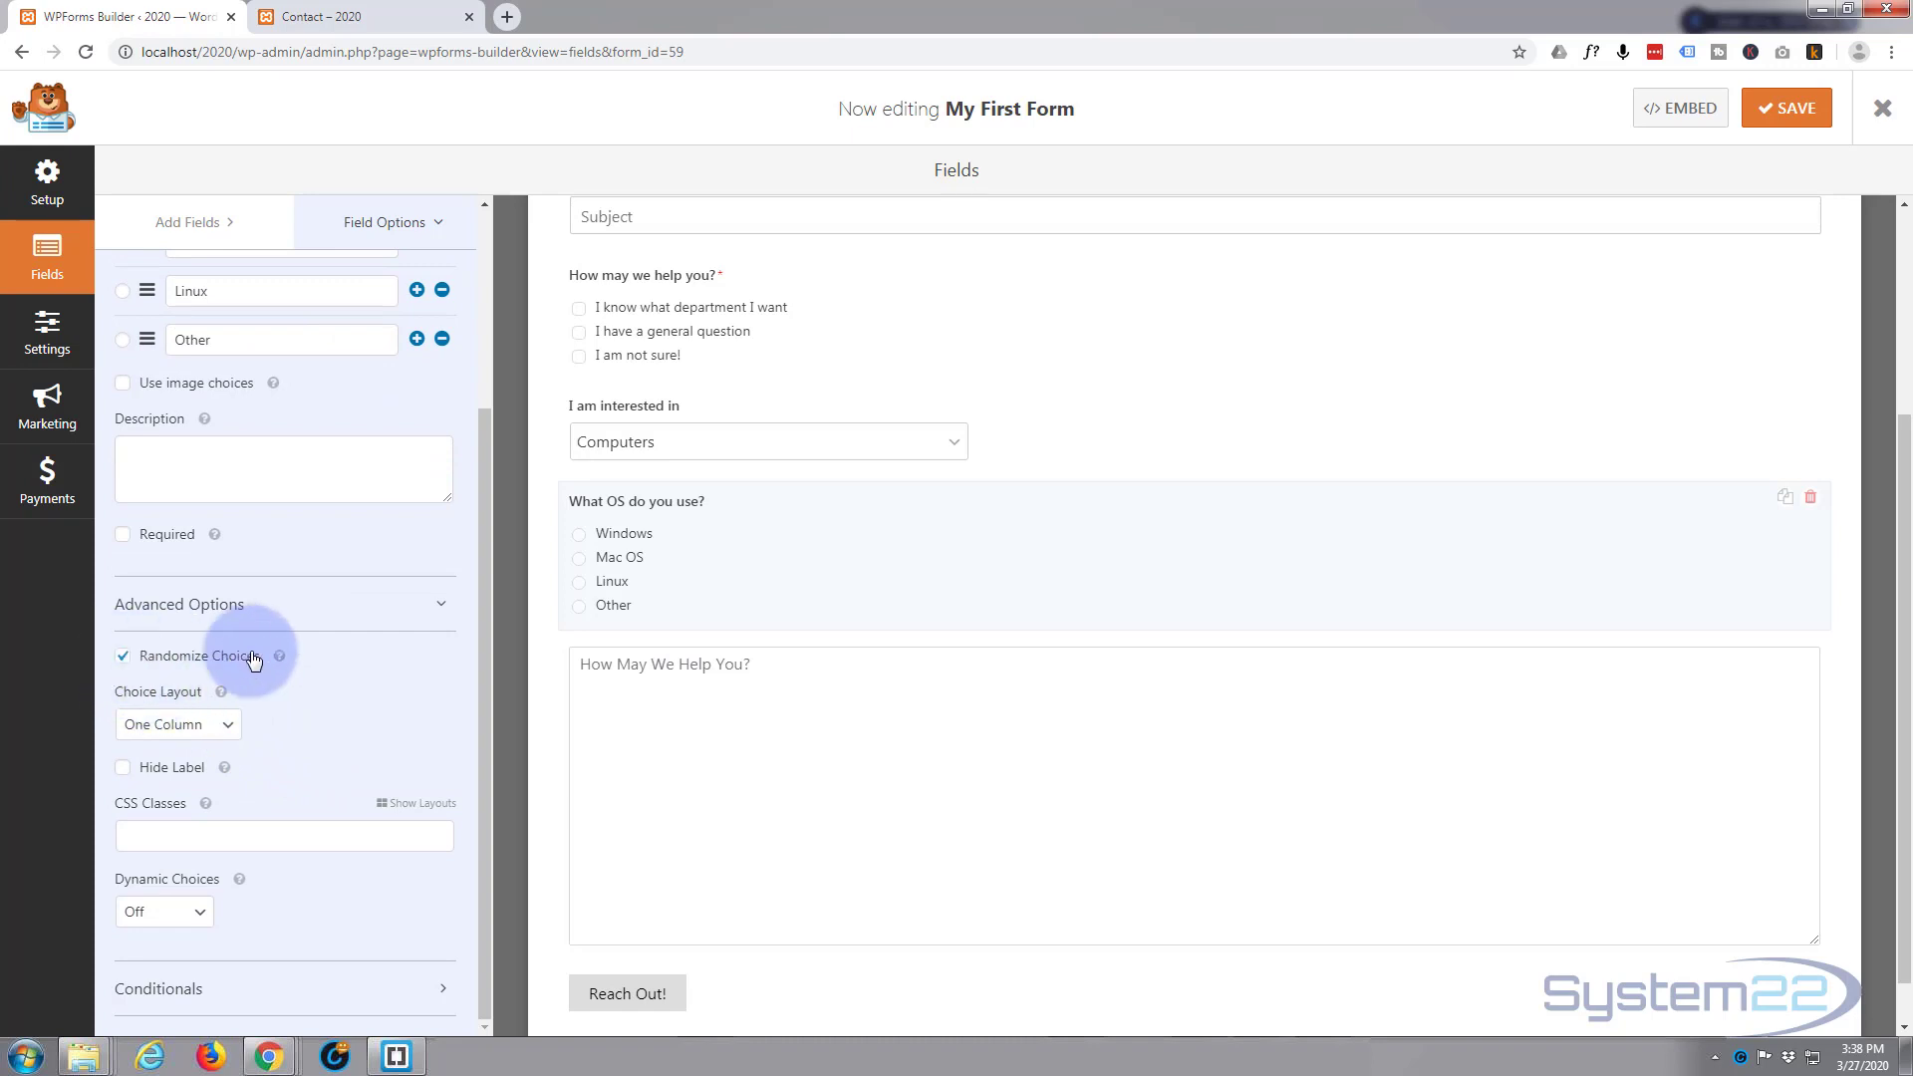
pyautogui.moveTo(277, 659)
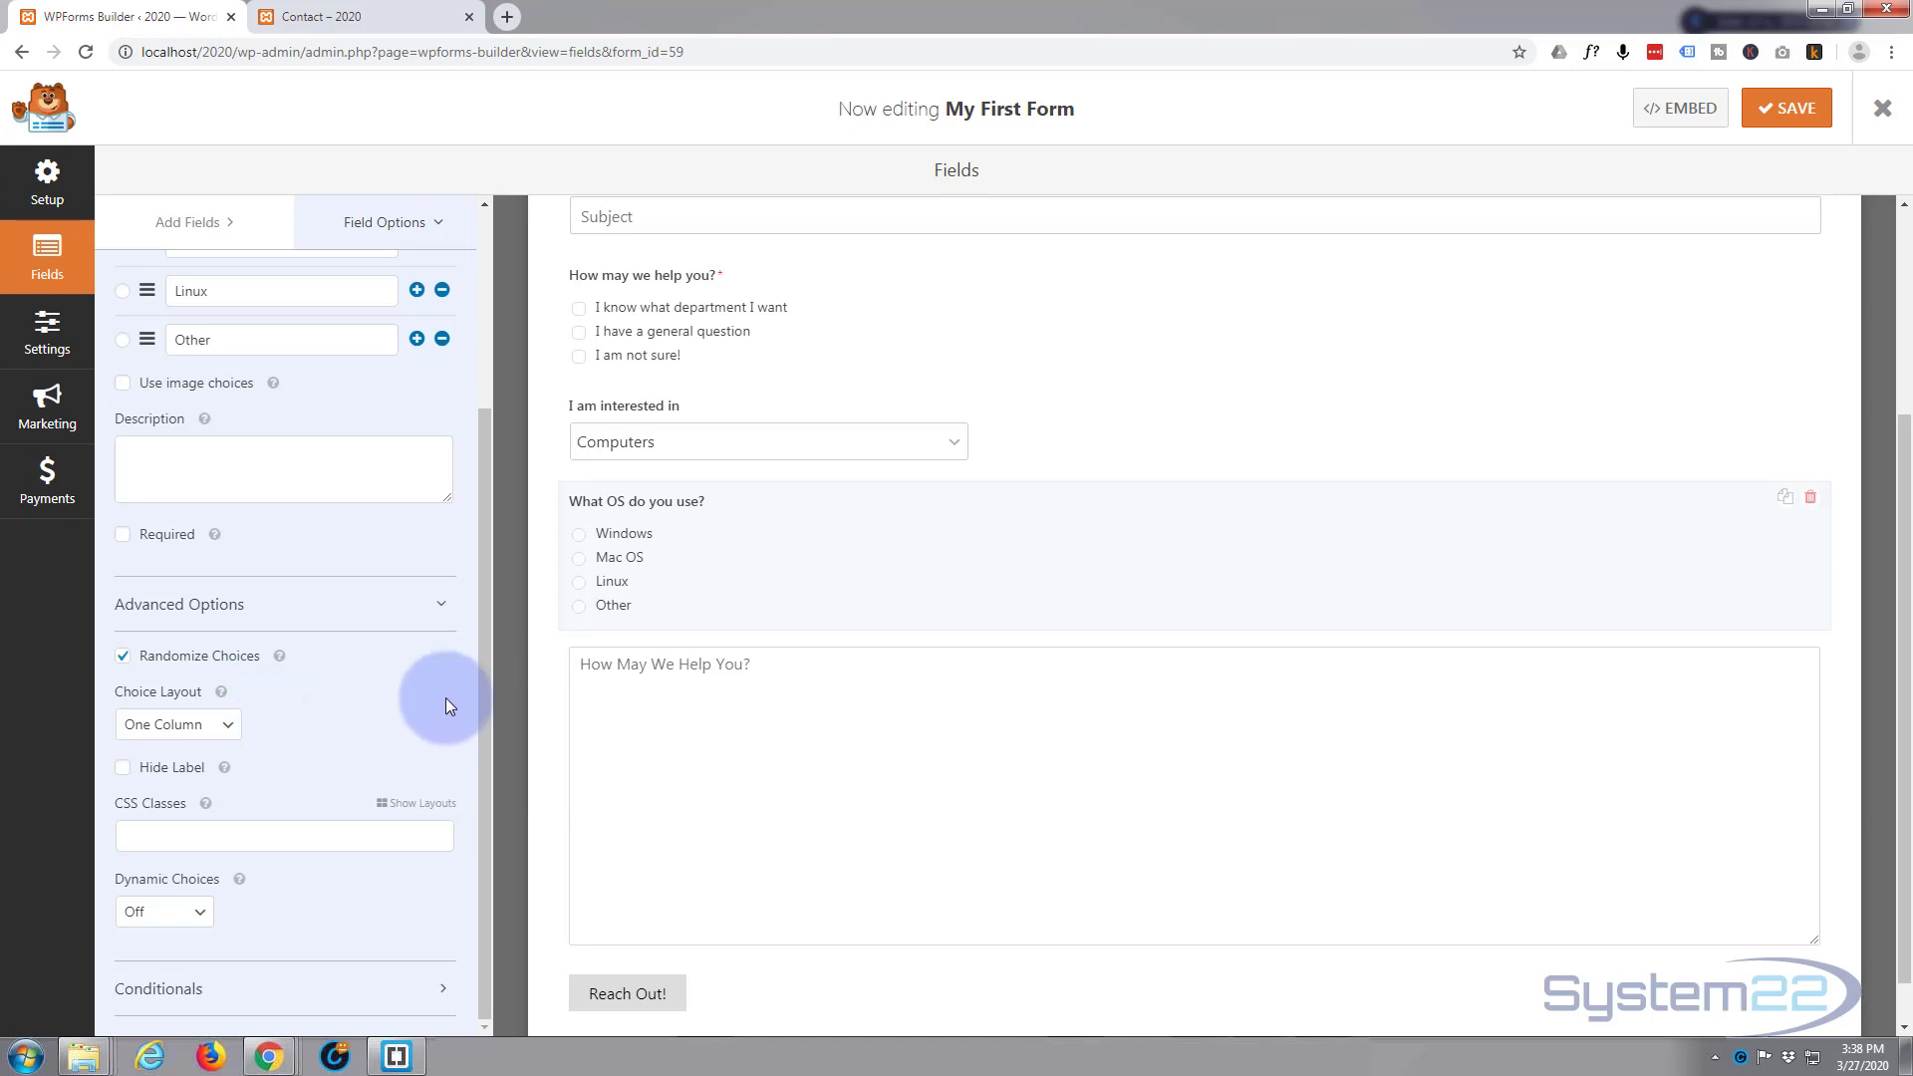
pyautogui.click(215, 726)
pyautogui.click(190, 771)
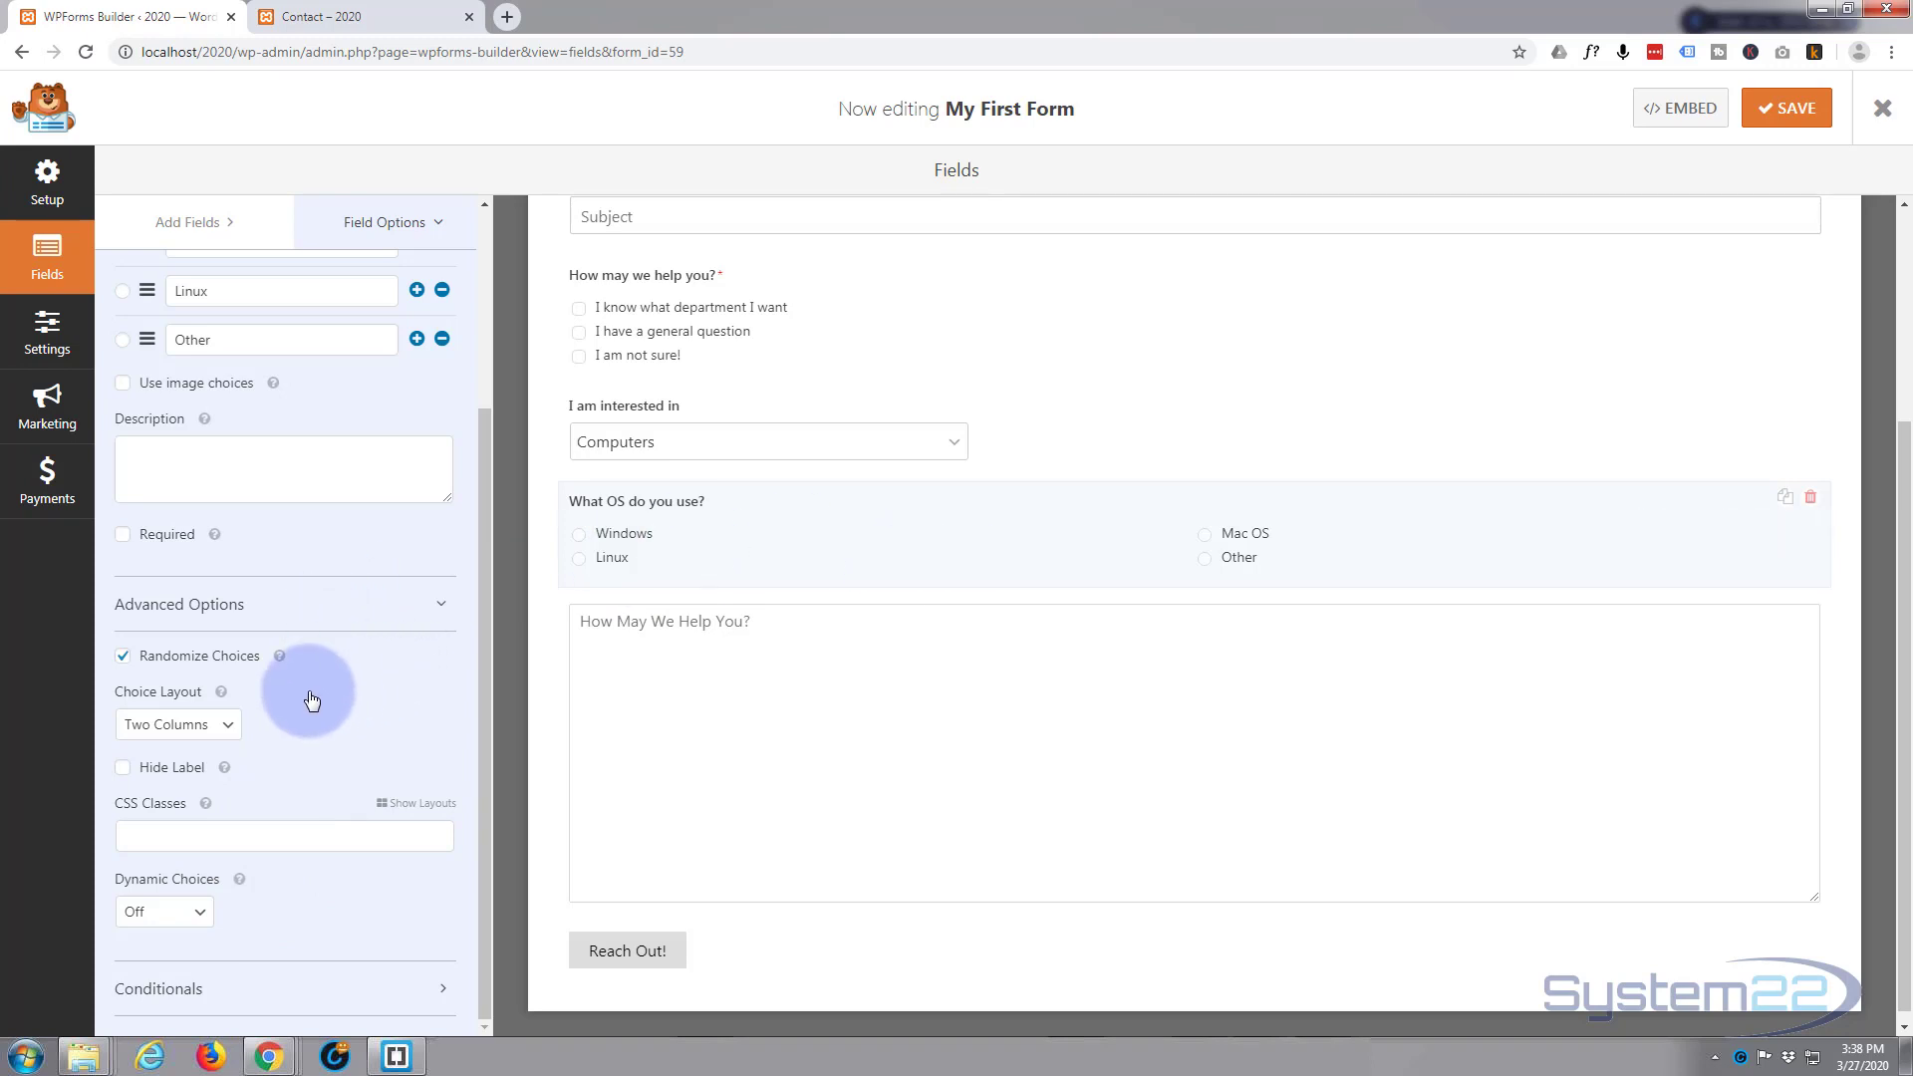
# Drag a Paragraph Text field from Add Fields into the form below the OS question
pyautogui.click(219, 223)
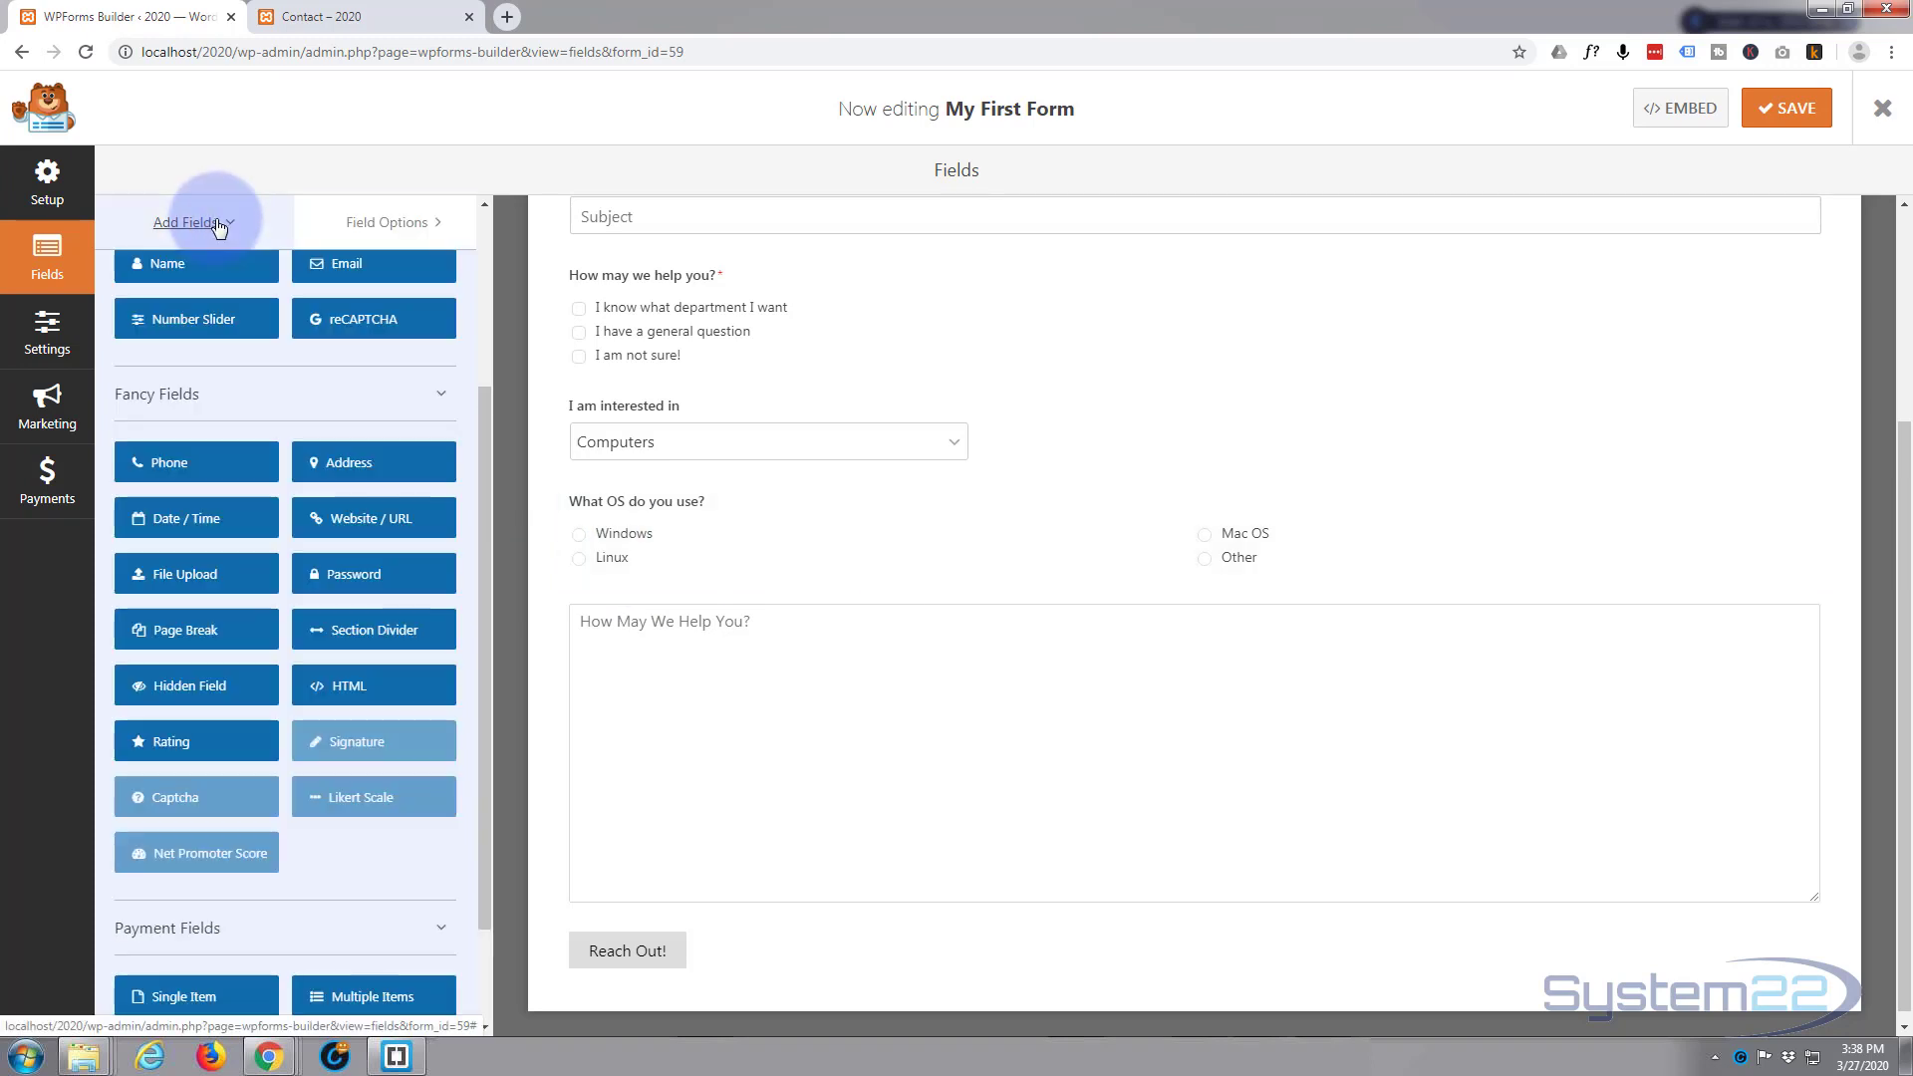
pyautogui.scroll(3, 289, 711)
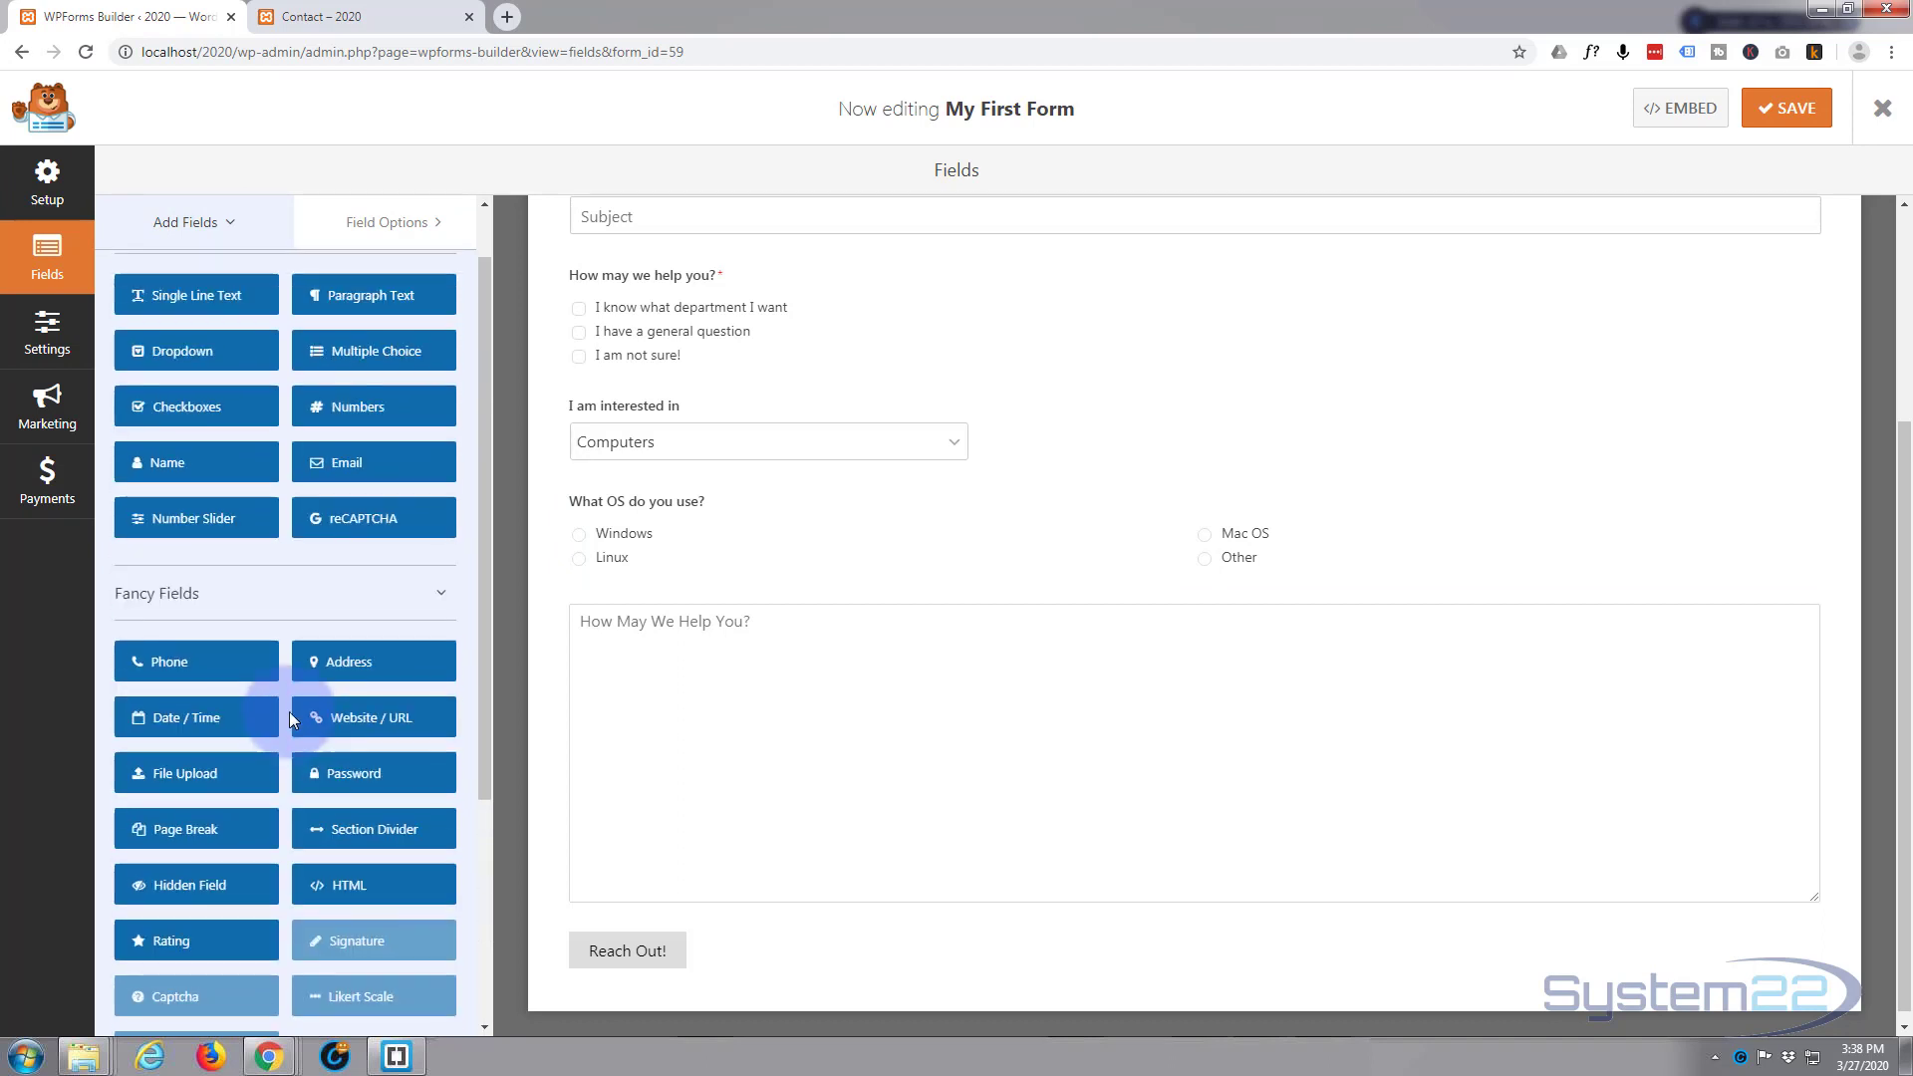
pyautogui.moveTo(378, 363); pyautogui.dragTo(631, 597)
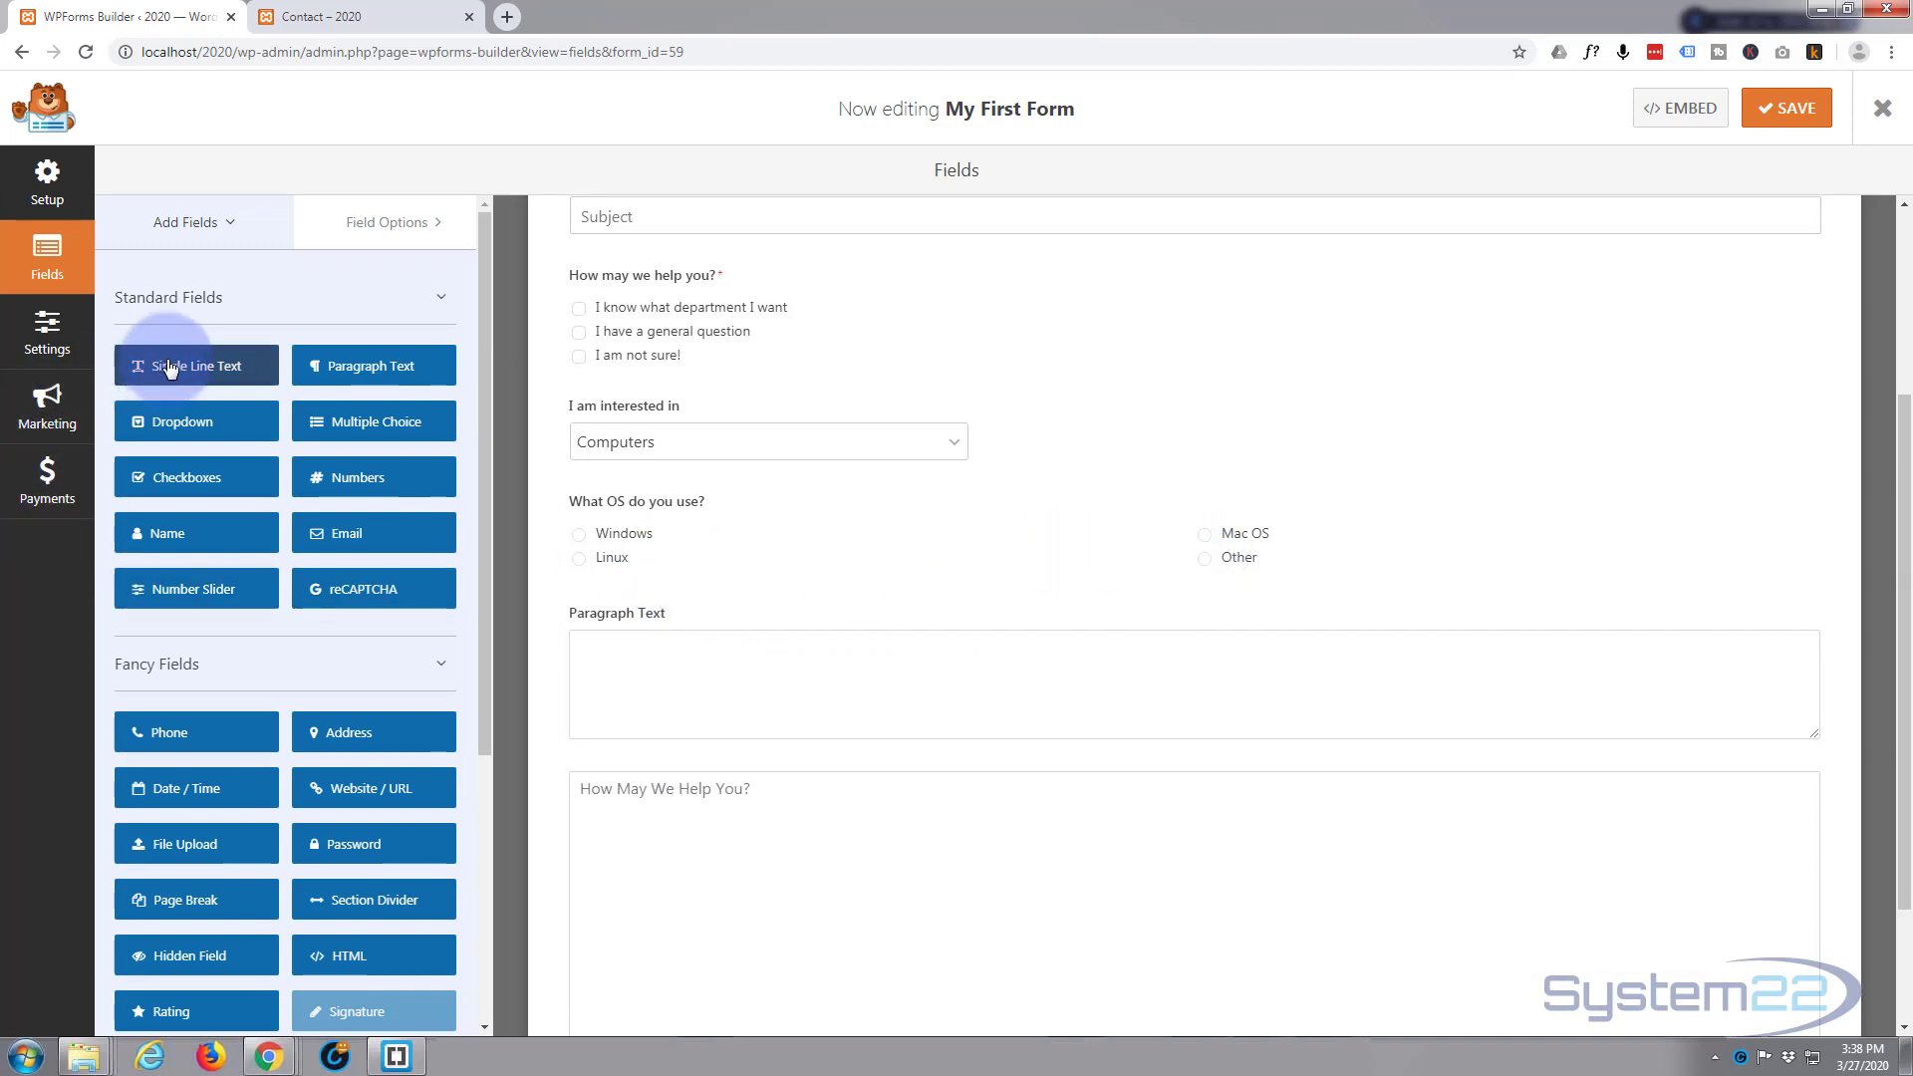
# Change the new paragraph field's label to 'Tell us about your OS?'
pyautogui.click(761, 680)
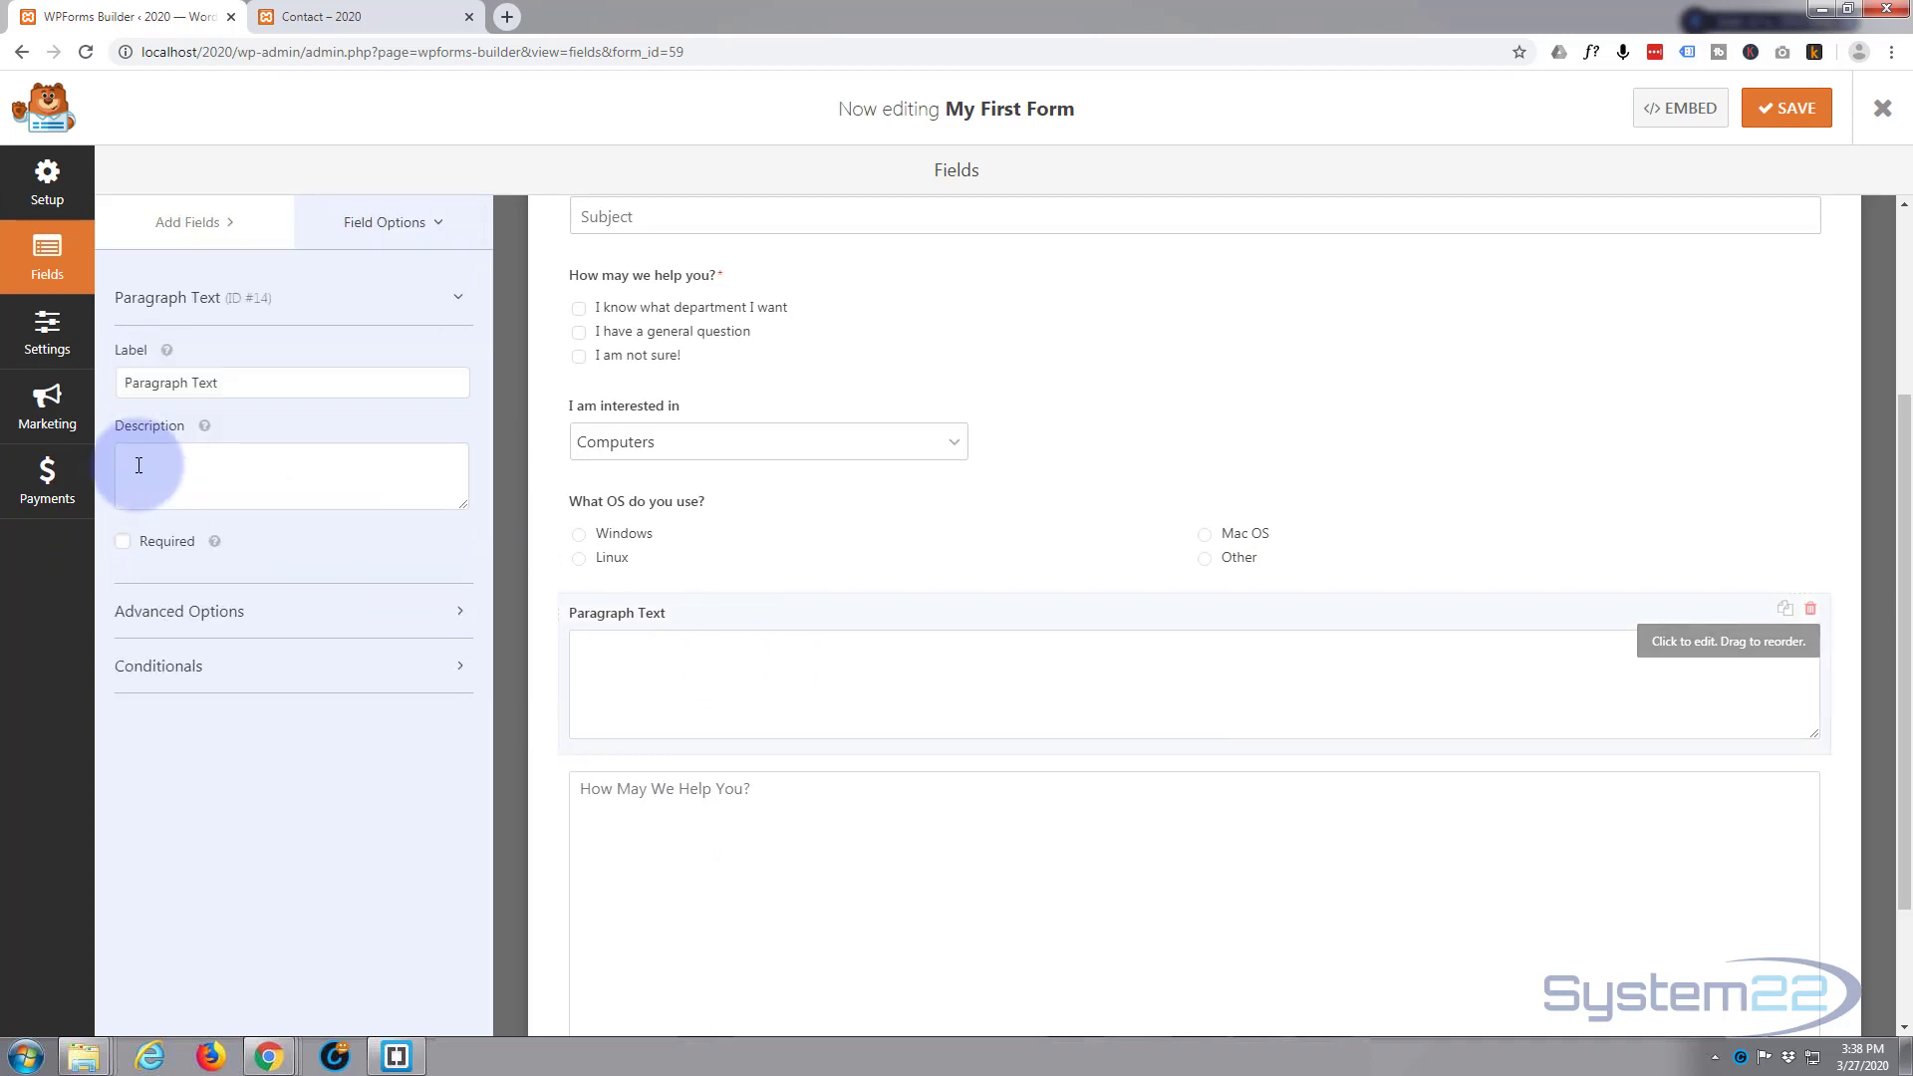
pyautogui.moveTo(235, 382); pyautogui.dragTo(114, 391)
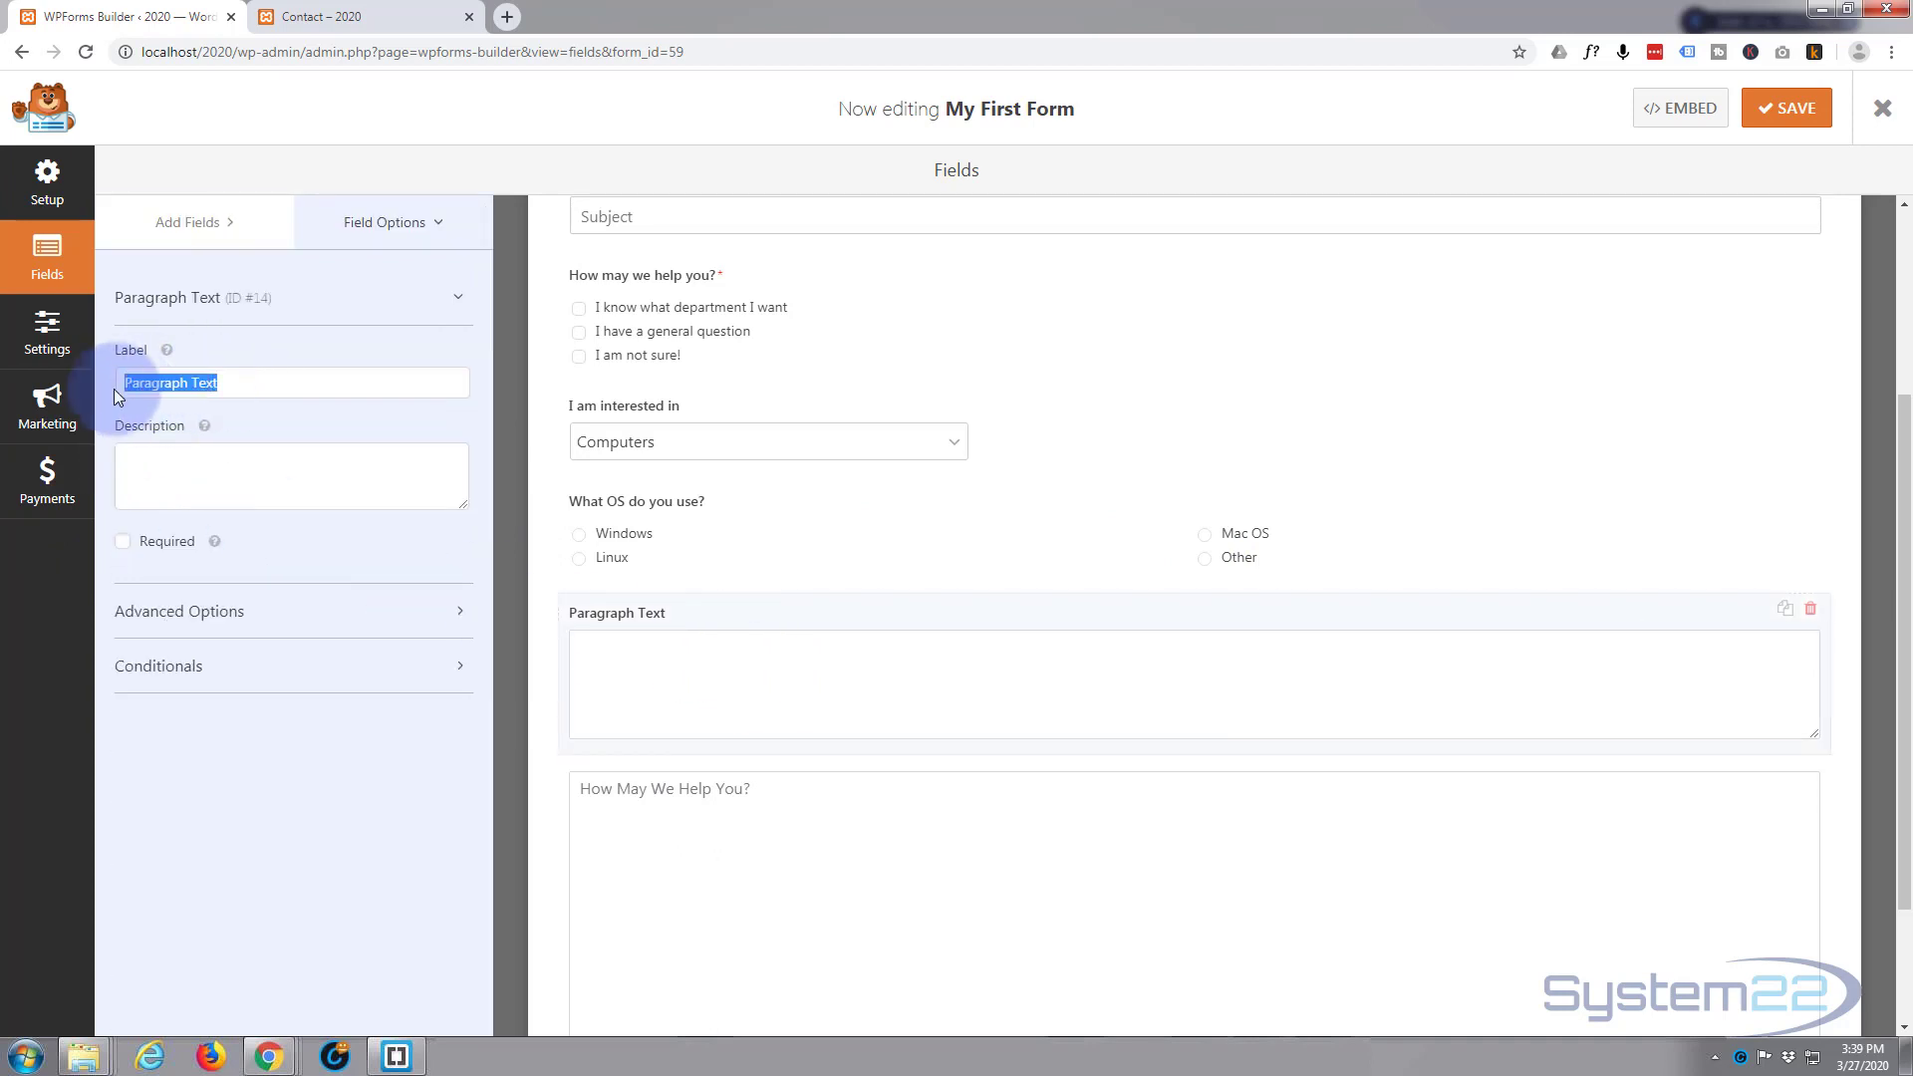
pyautogui.write('Te')
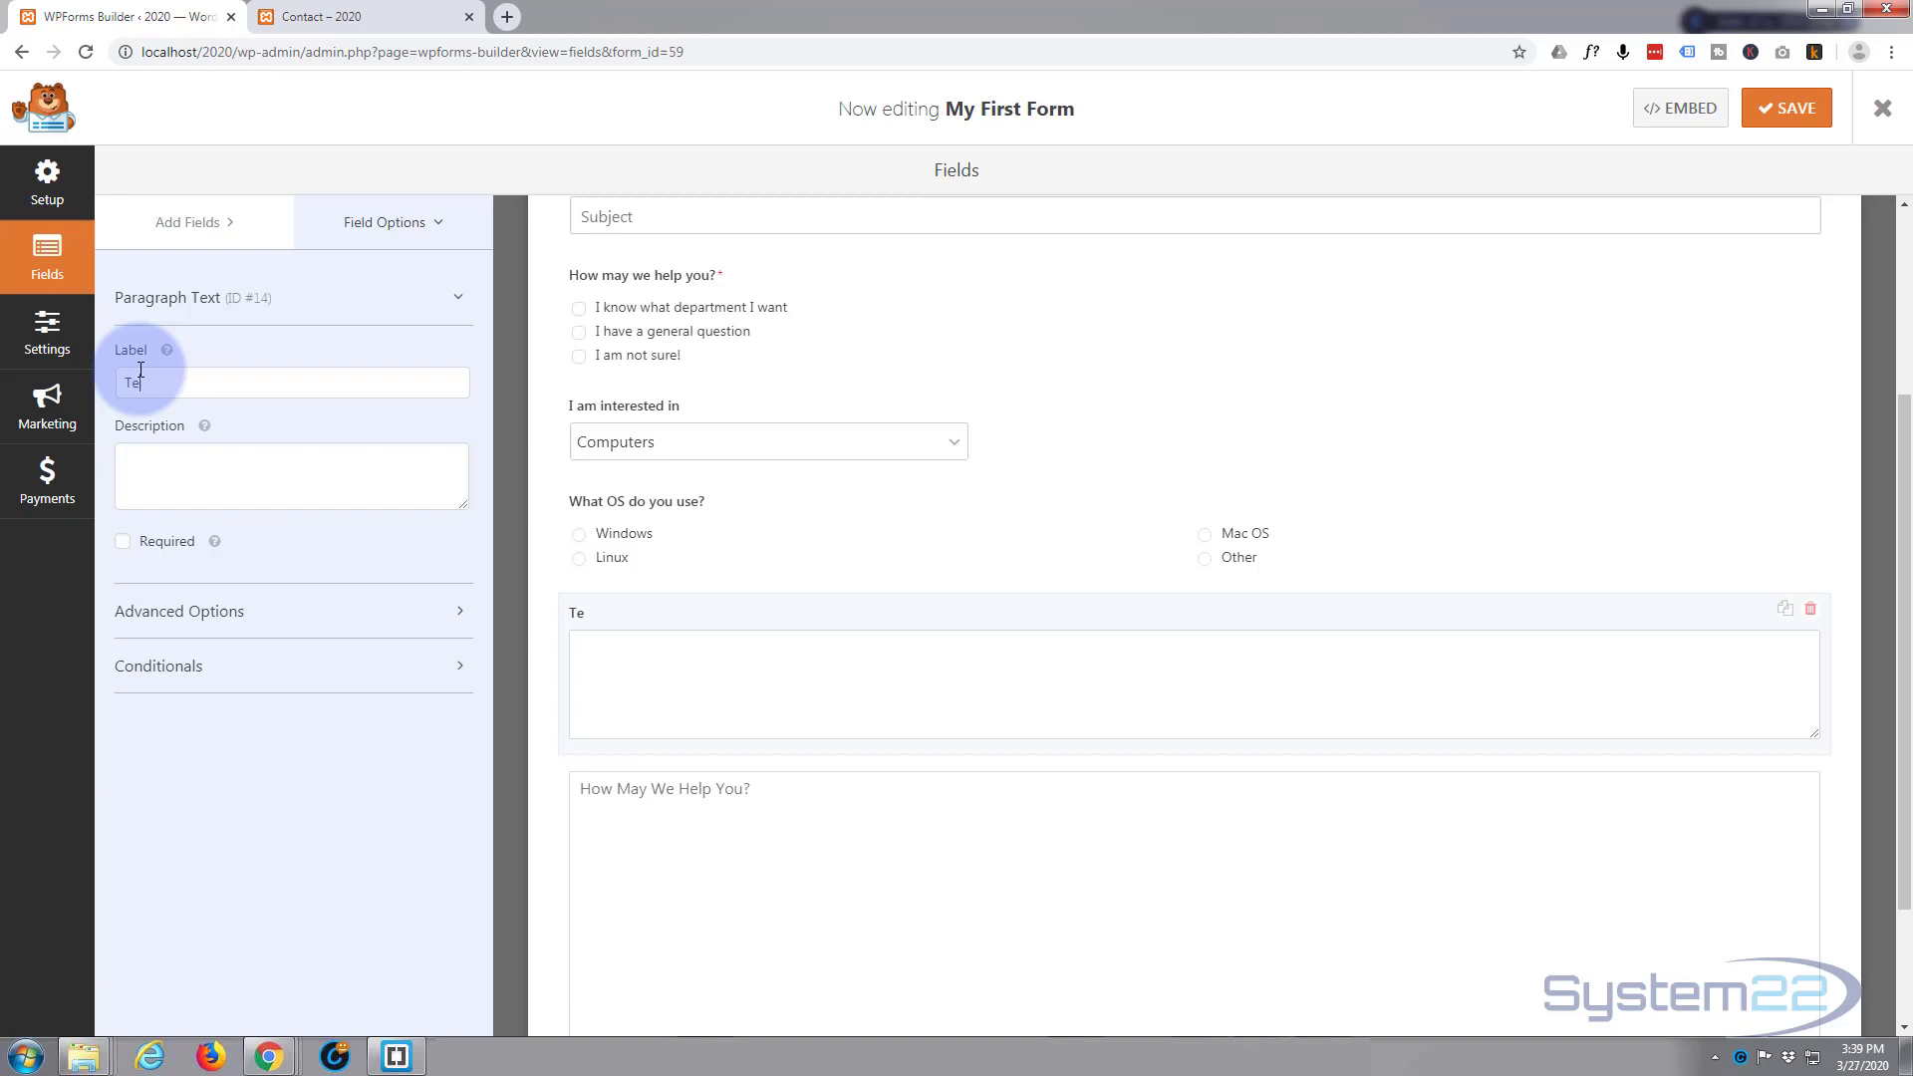
pyautogui.write('ll us about your OS?')
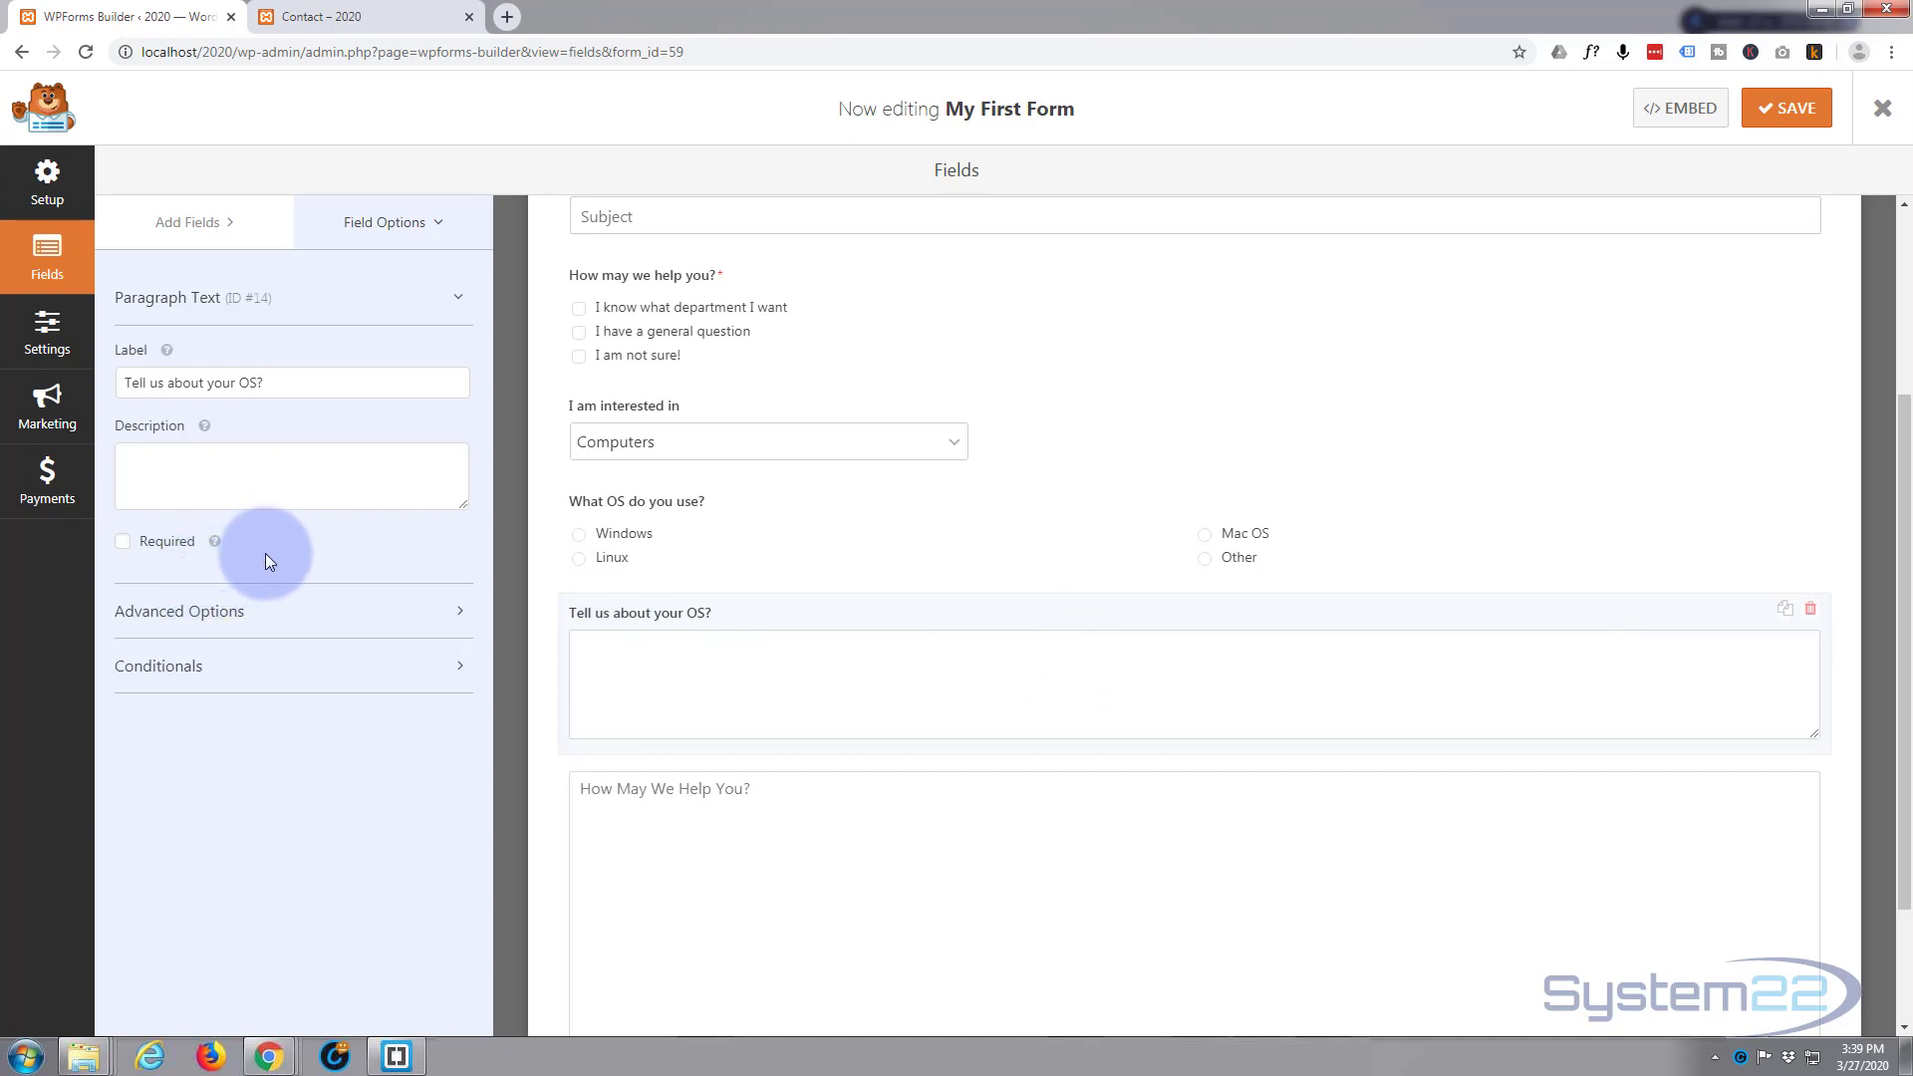
# Set the paragraph field's Field Size to Small and leave Limit Length switched off
pyautogui.click(275, 608)
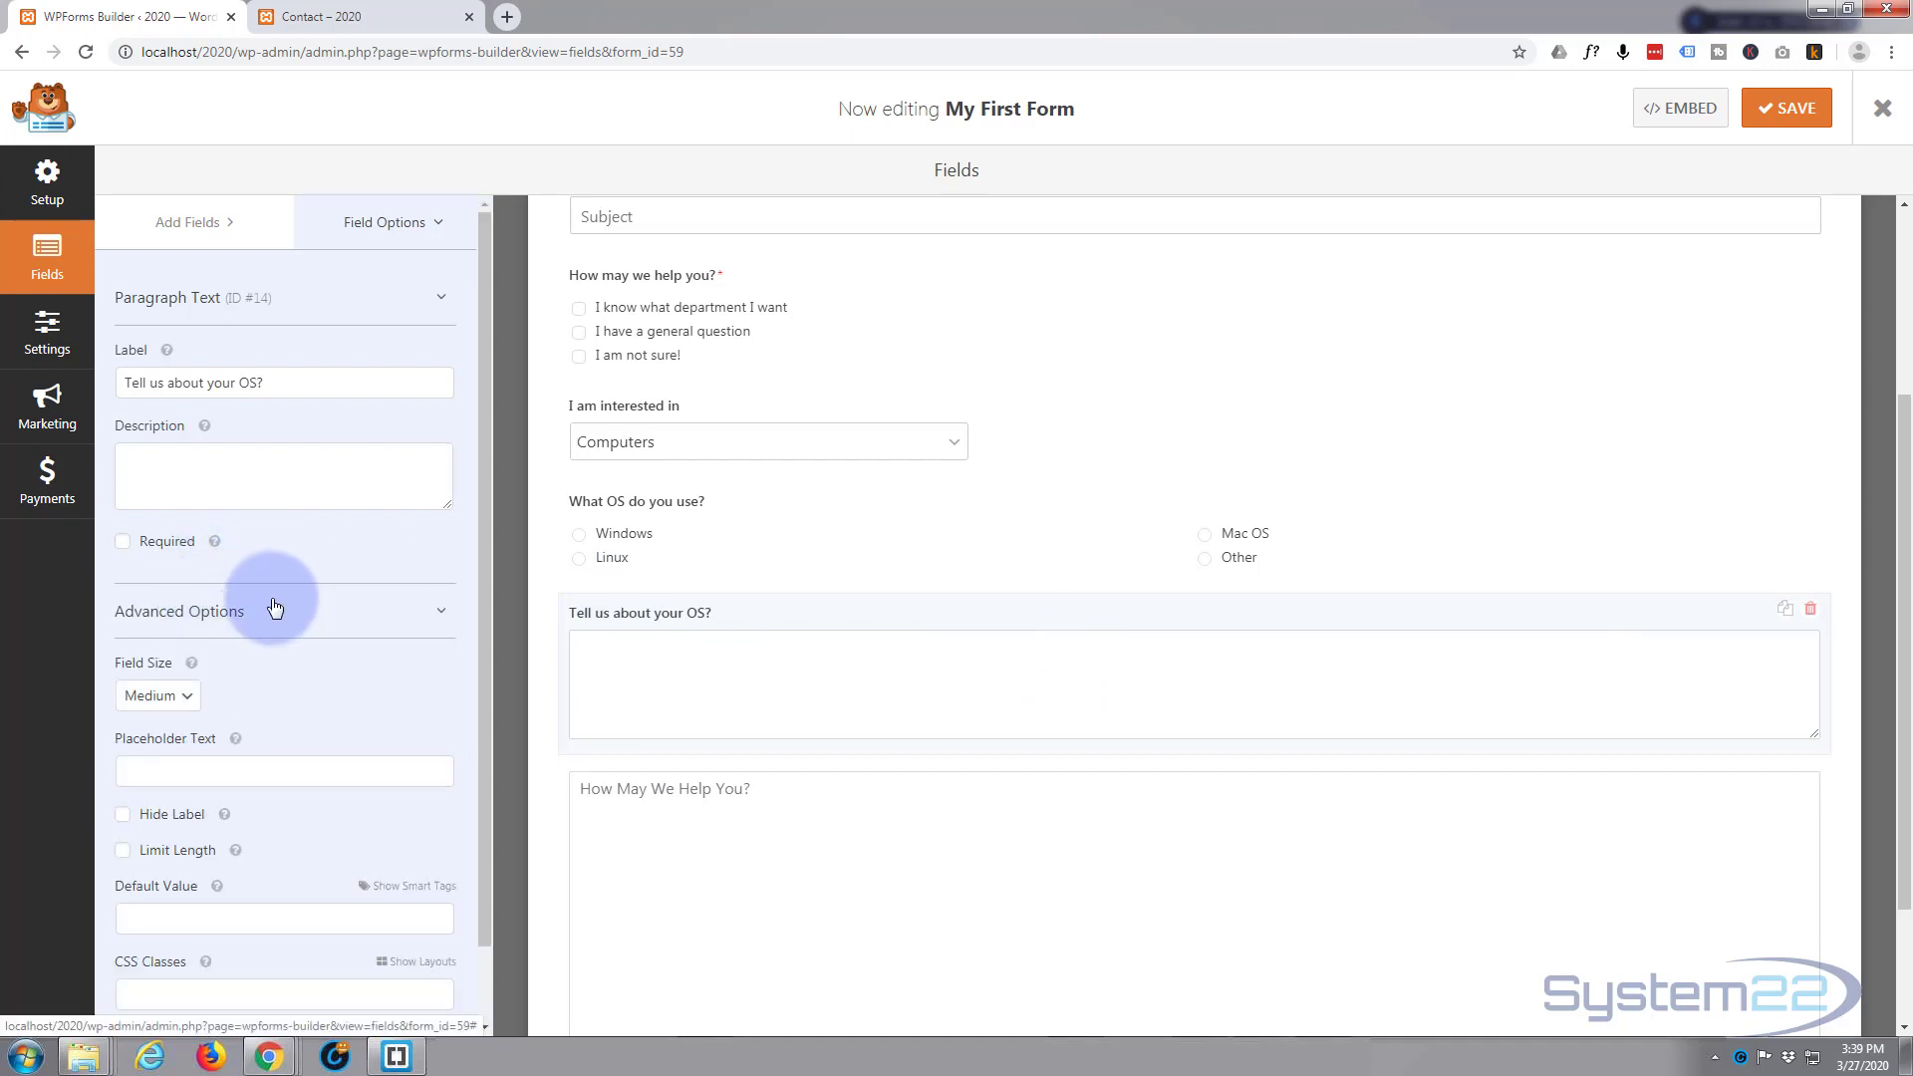
pyautogui.scroll(-1, 273, 602)
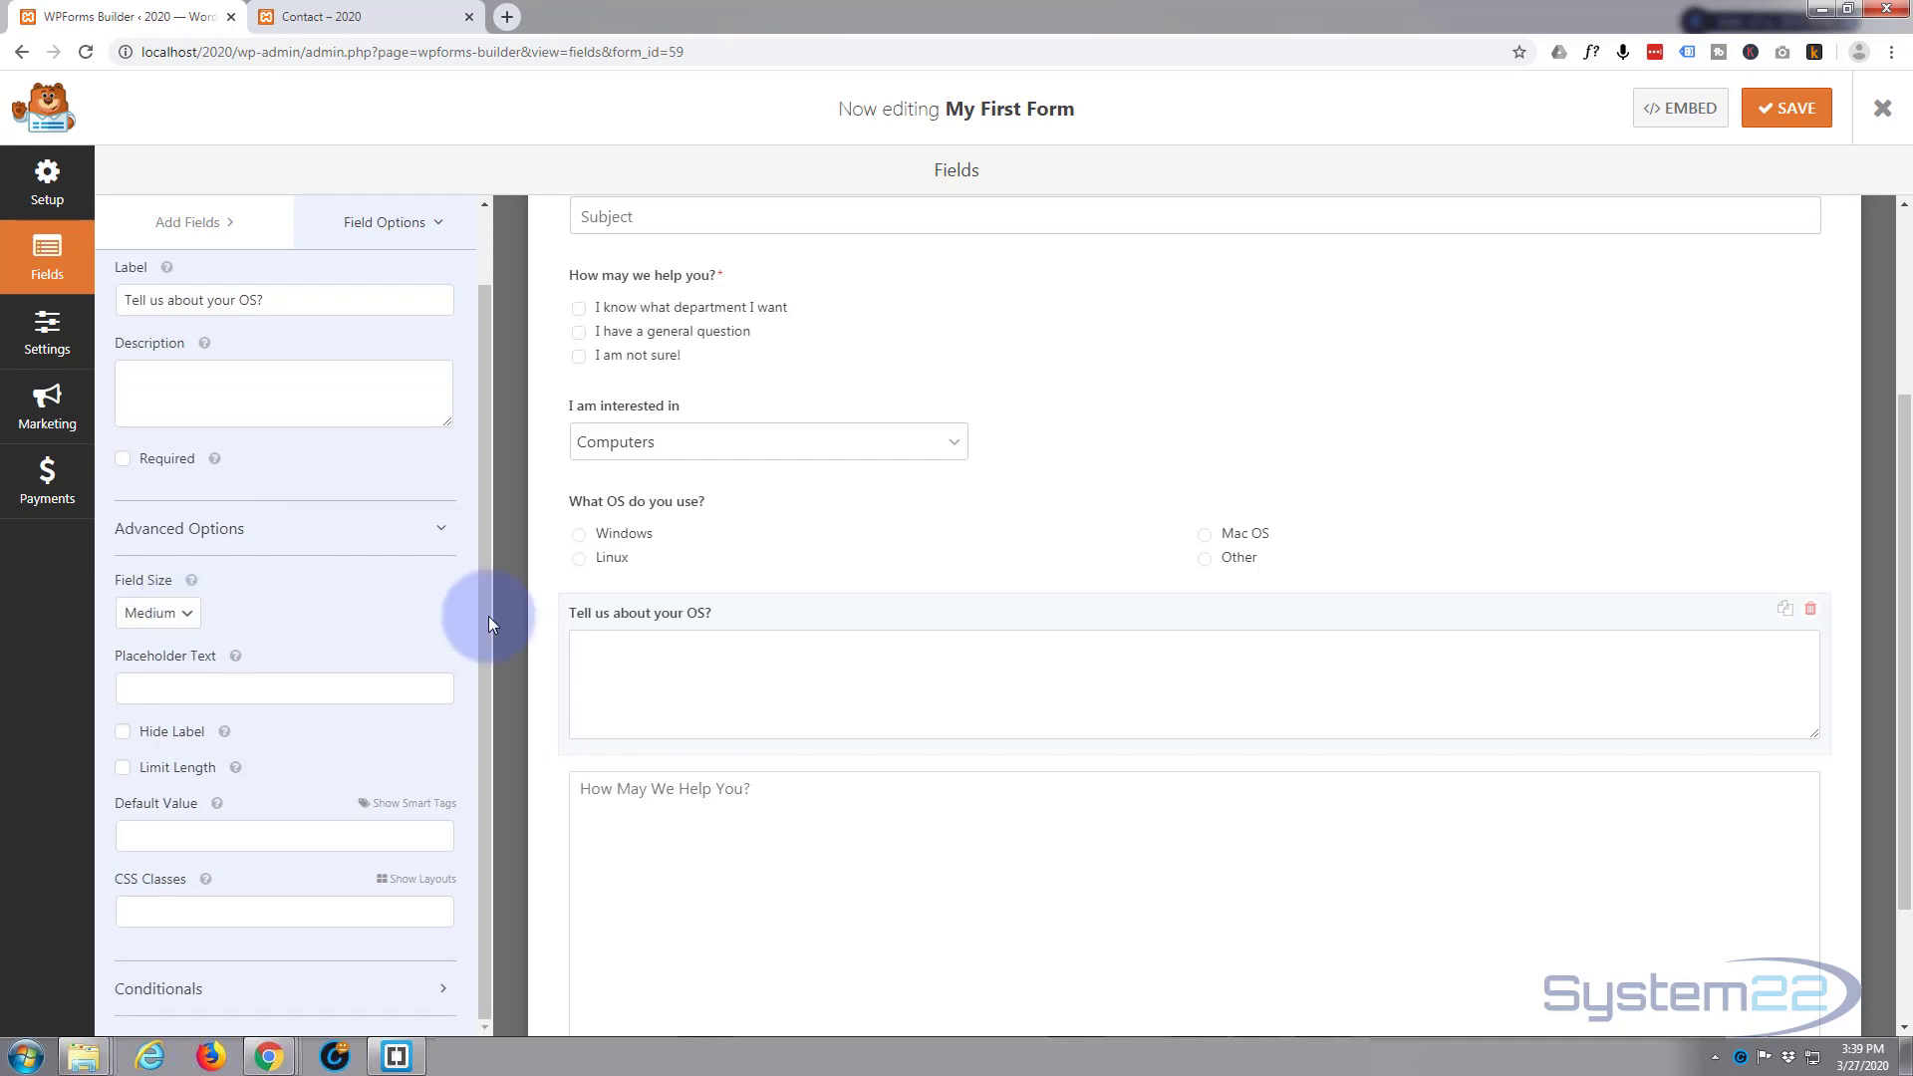
pyautogui.click(187, 613)
pyautogui.click(157, 690)
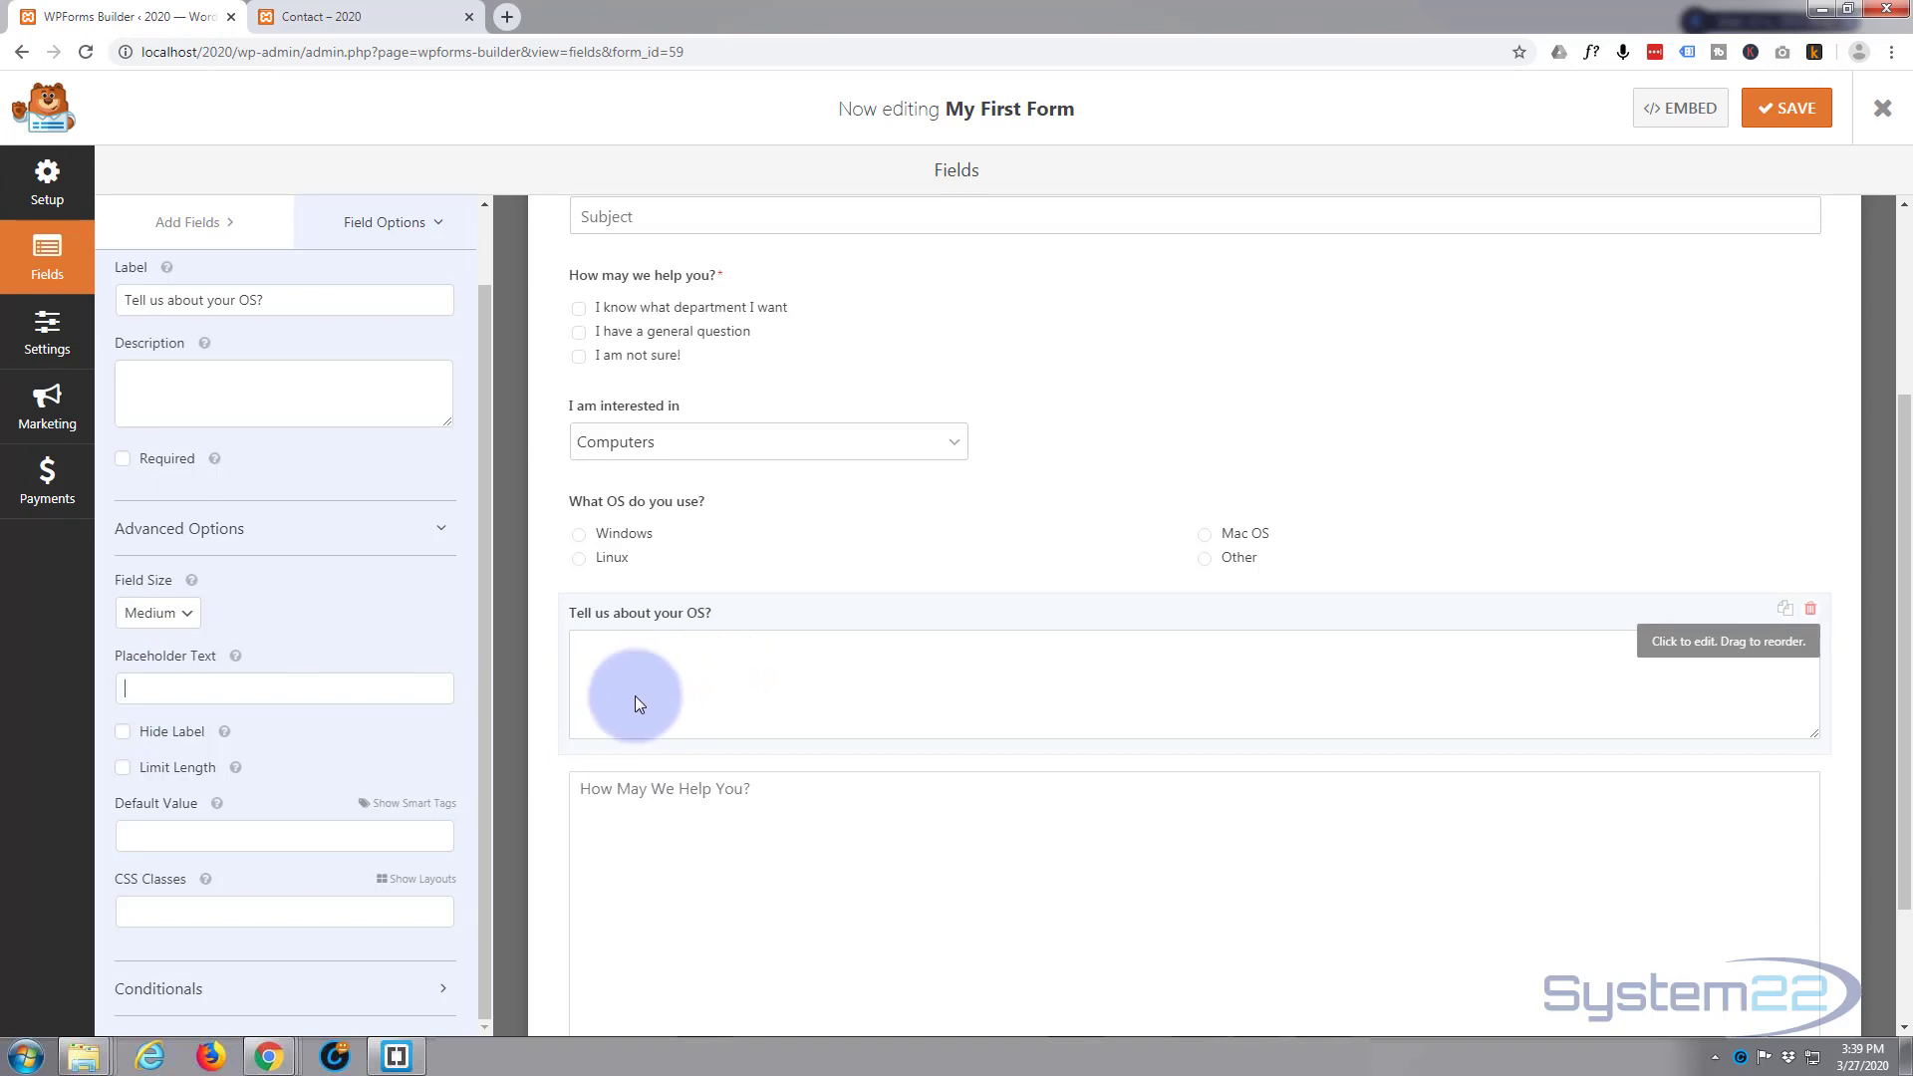
pyautogui.click(185, 613)
pyautogui.click(151, 681)
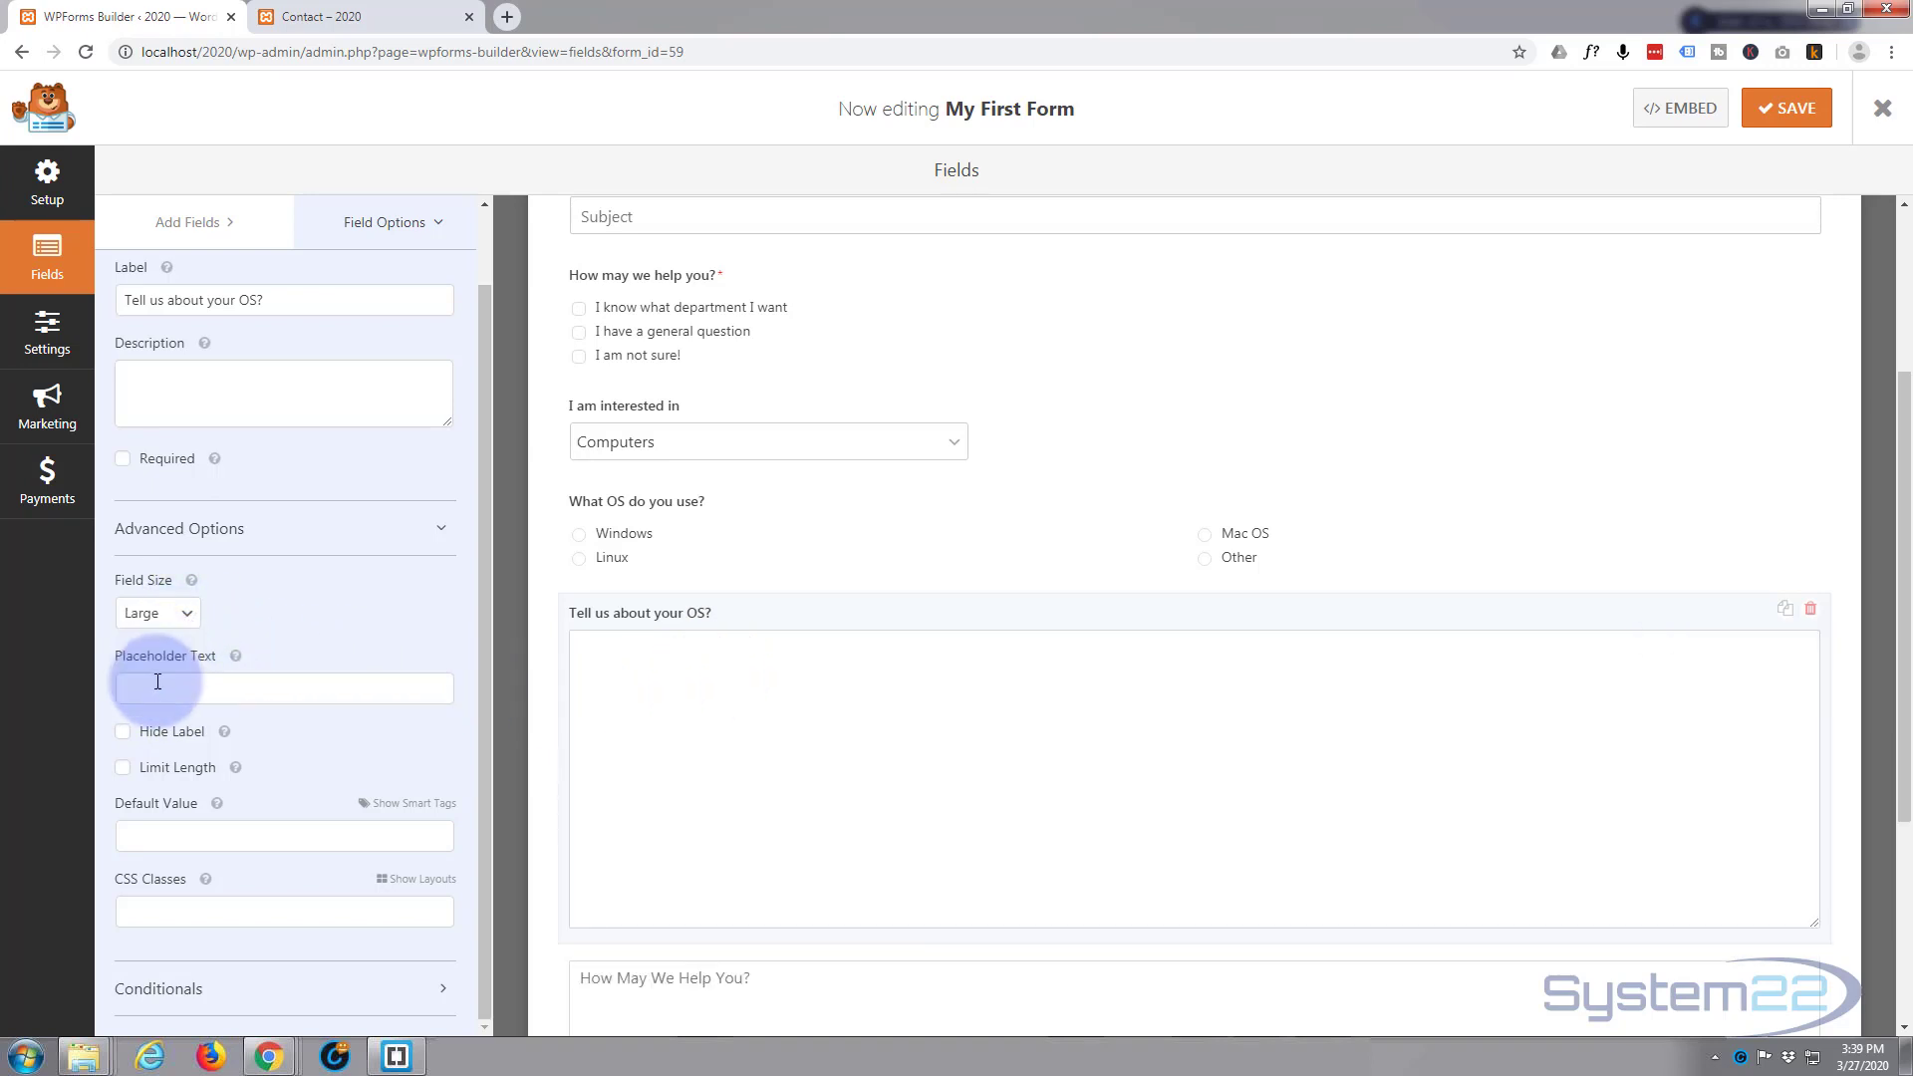
pyautogui.click(185, 614)
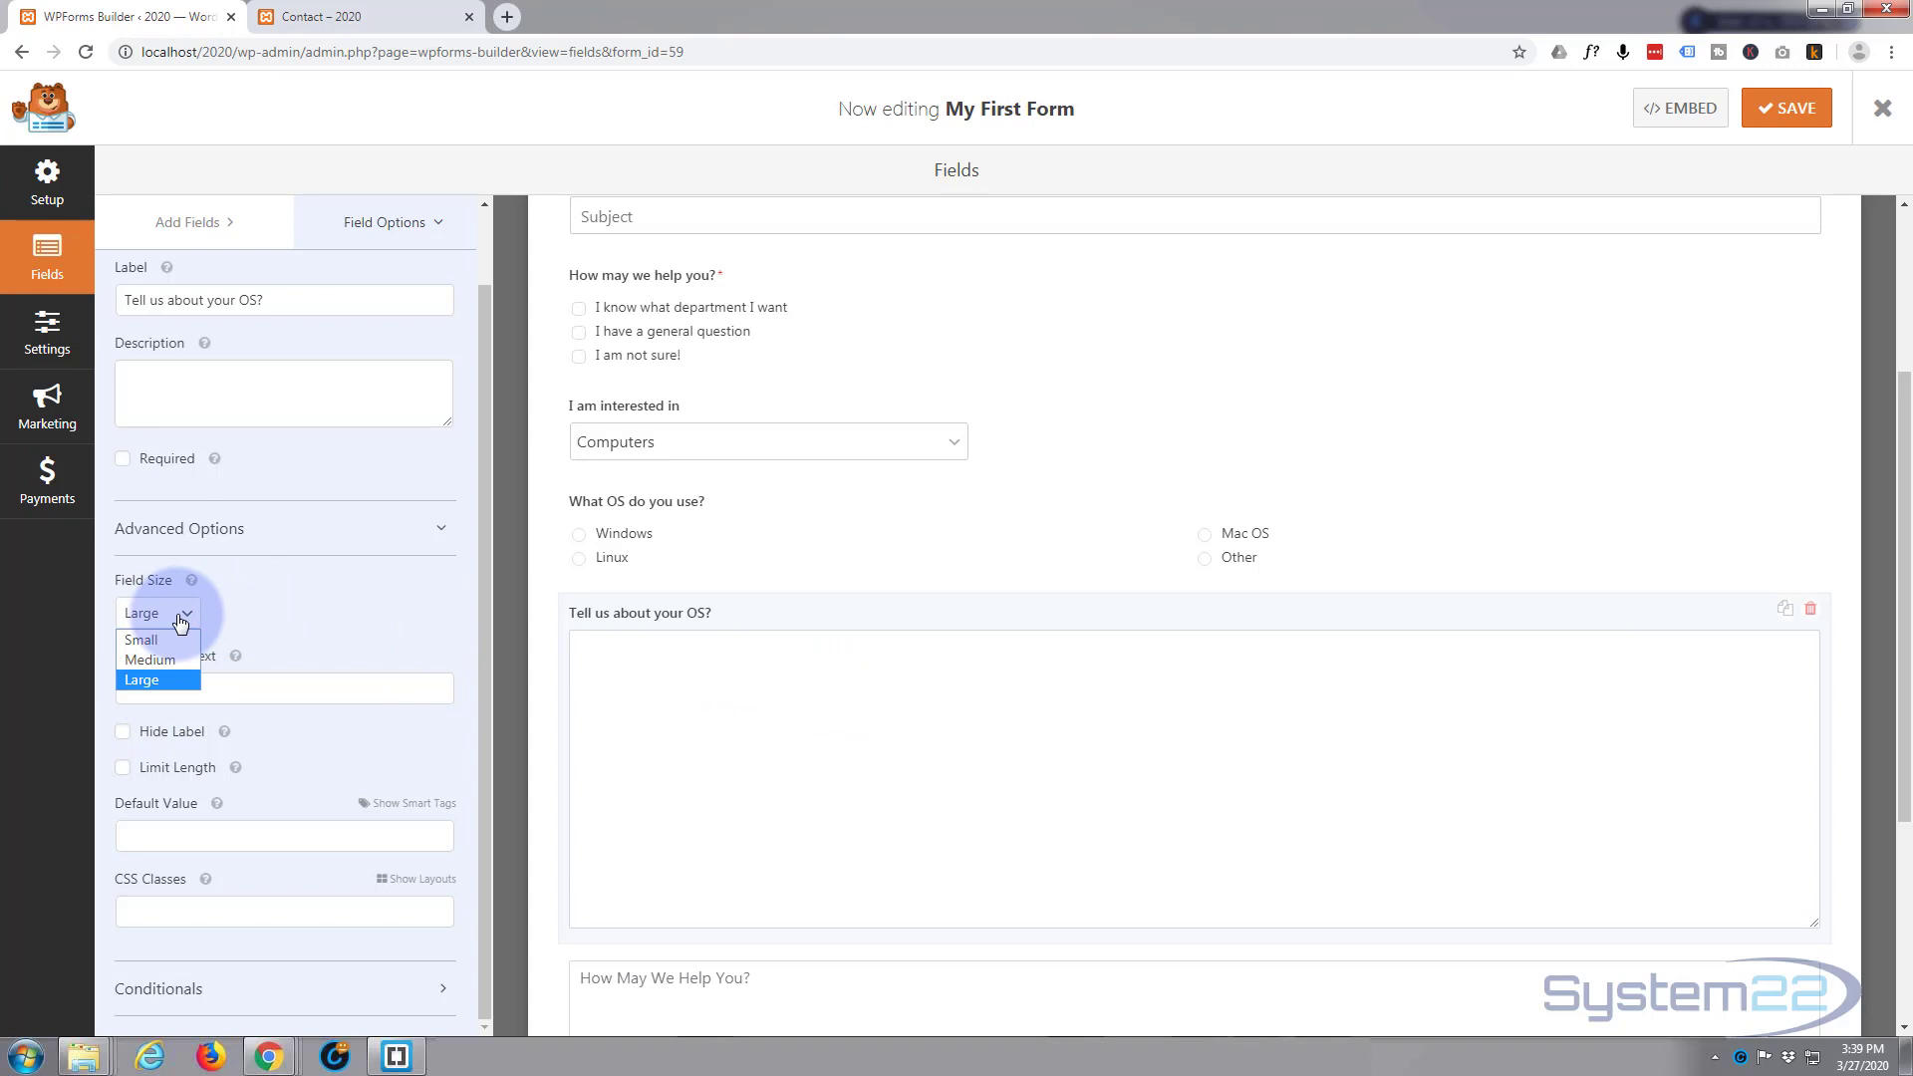
pyautogui.click(149, 633)
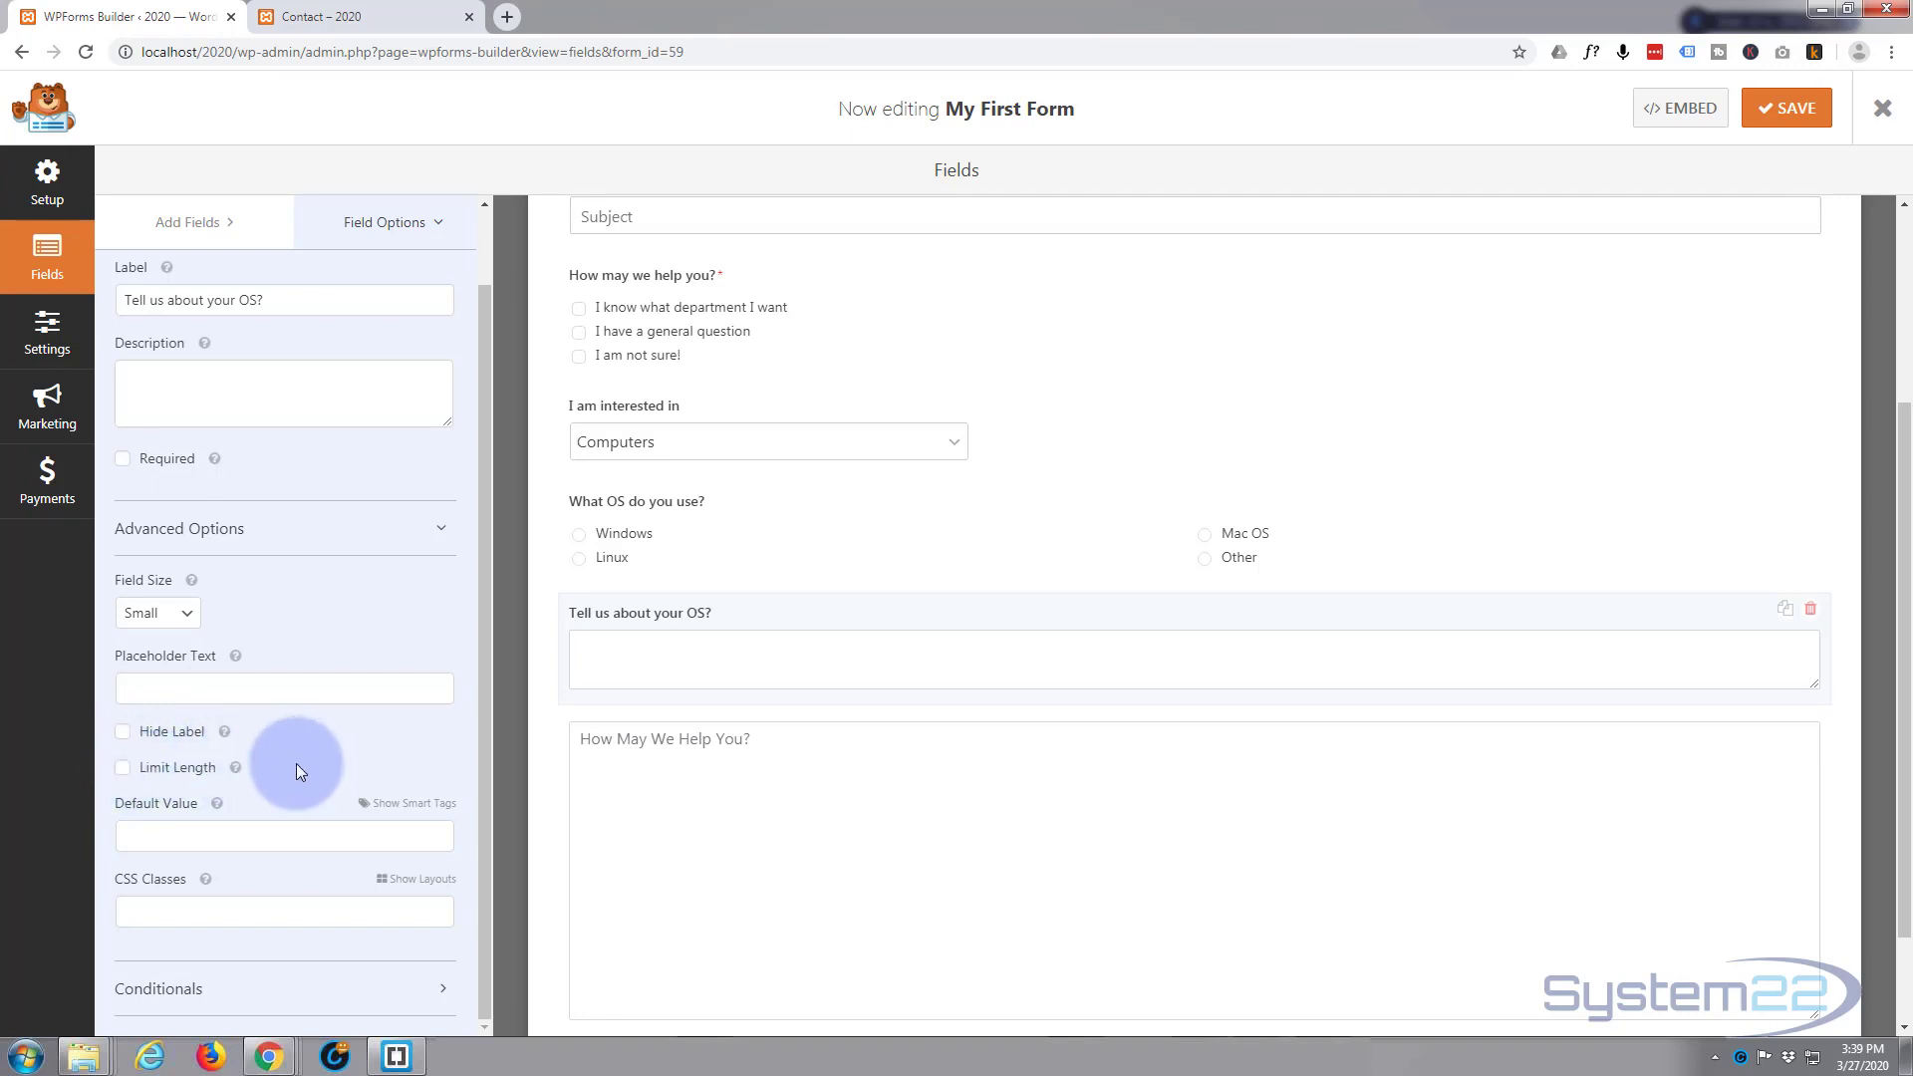
pyautogui.click(123, 768)
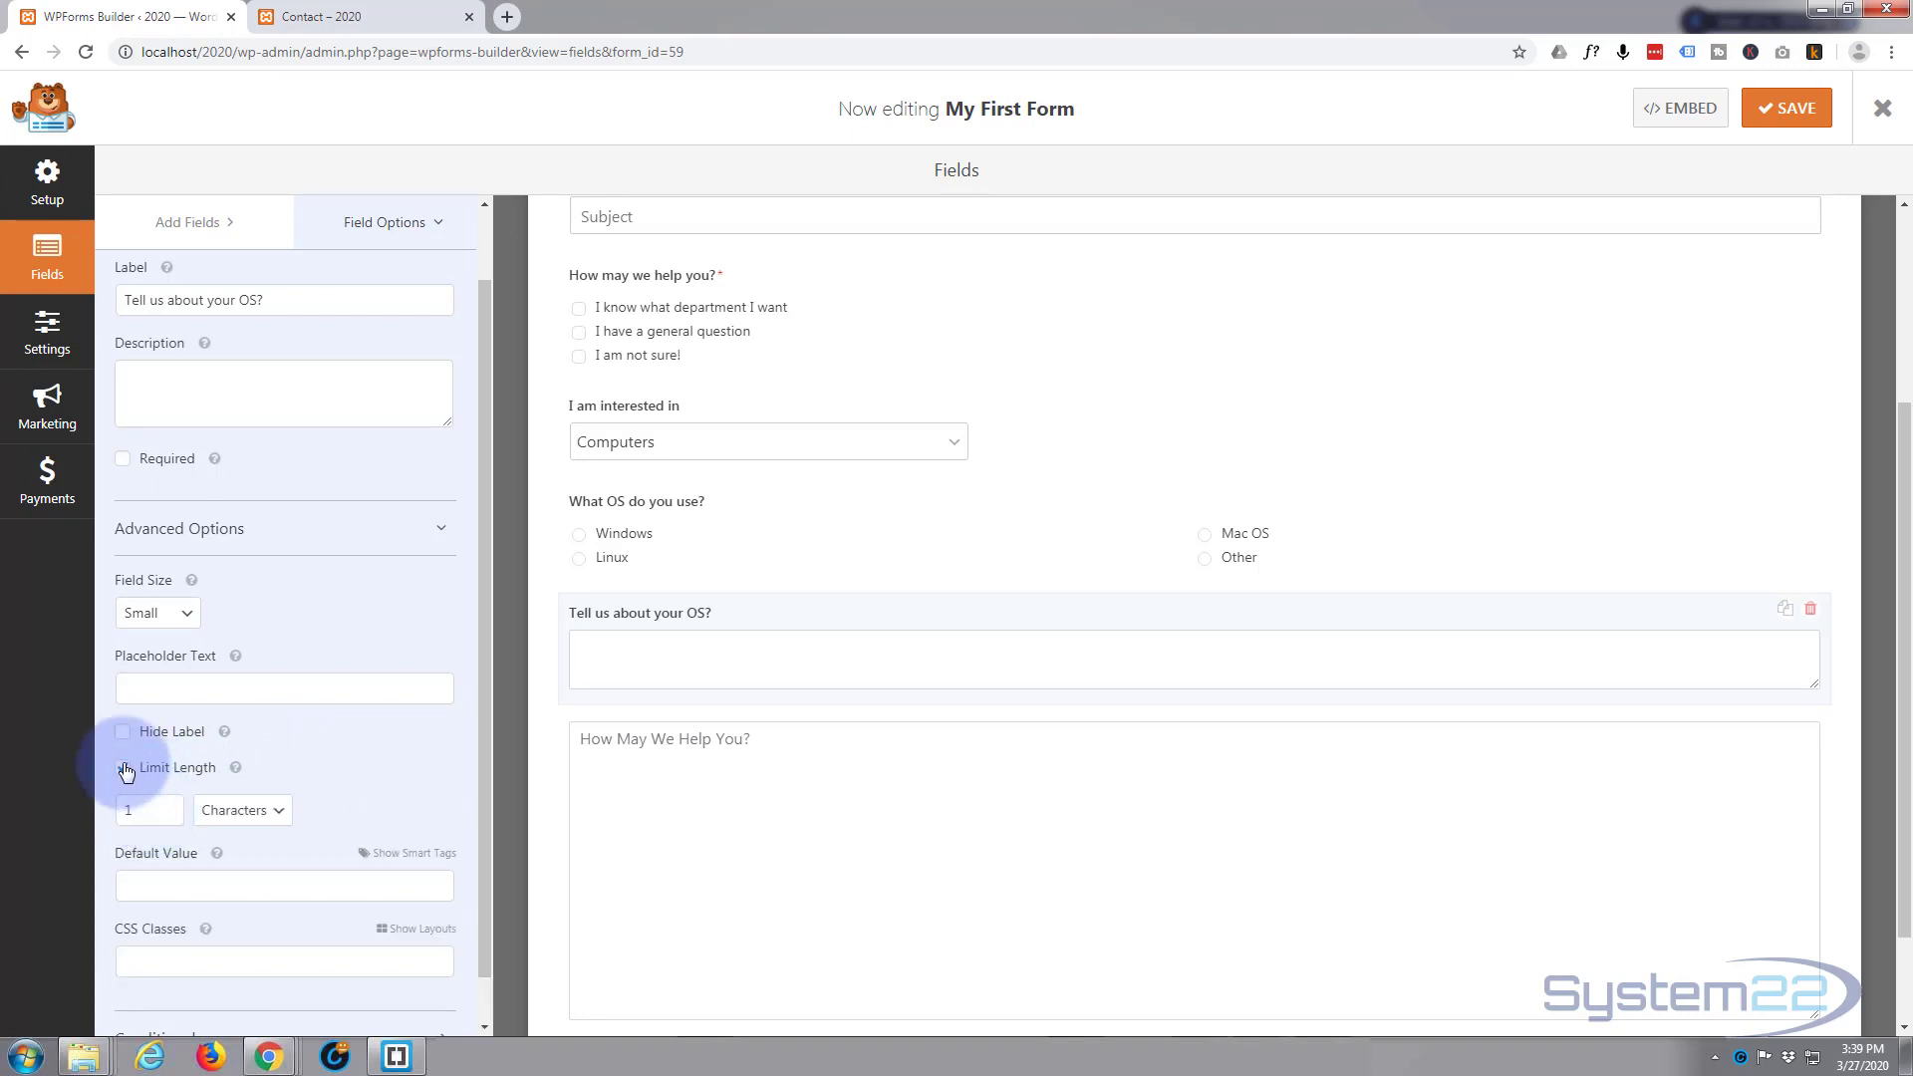
pyautogui.click(136, 767)
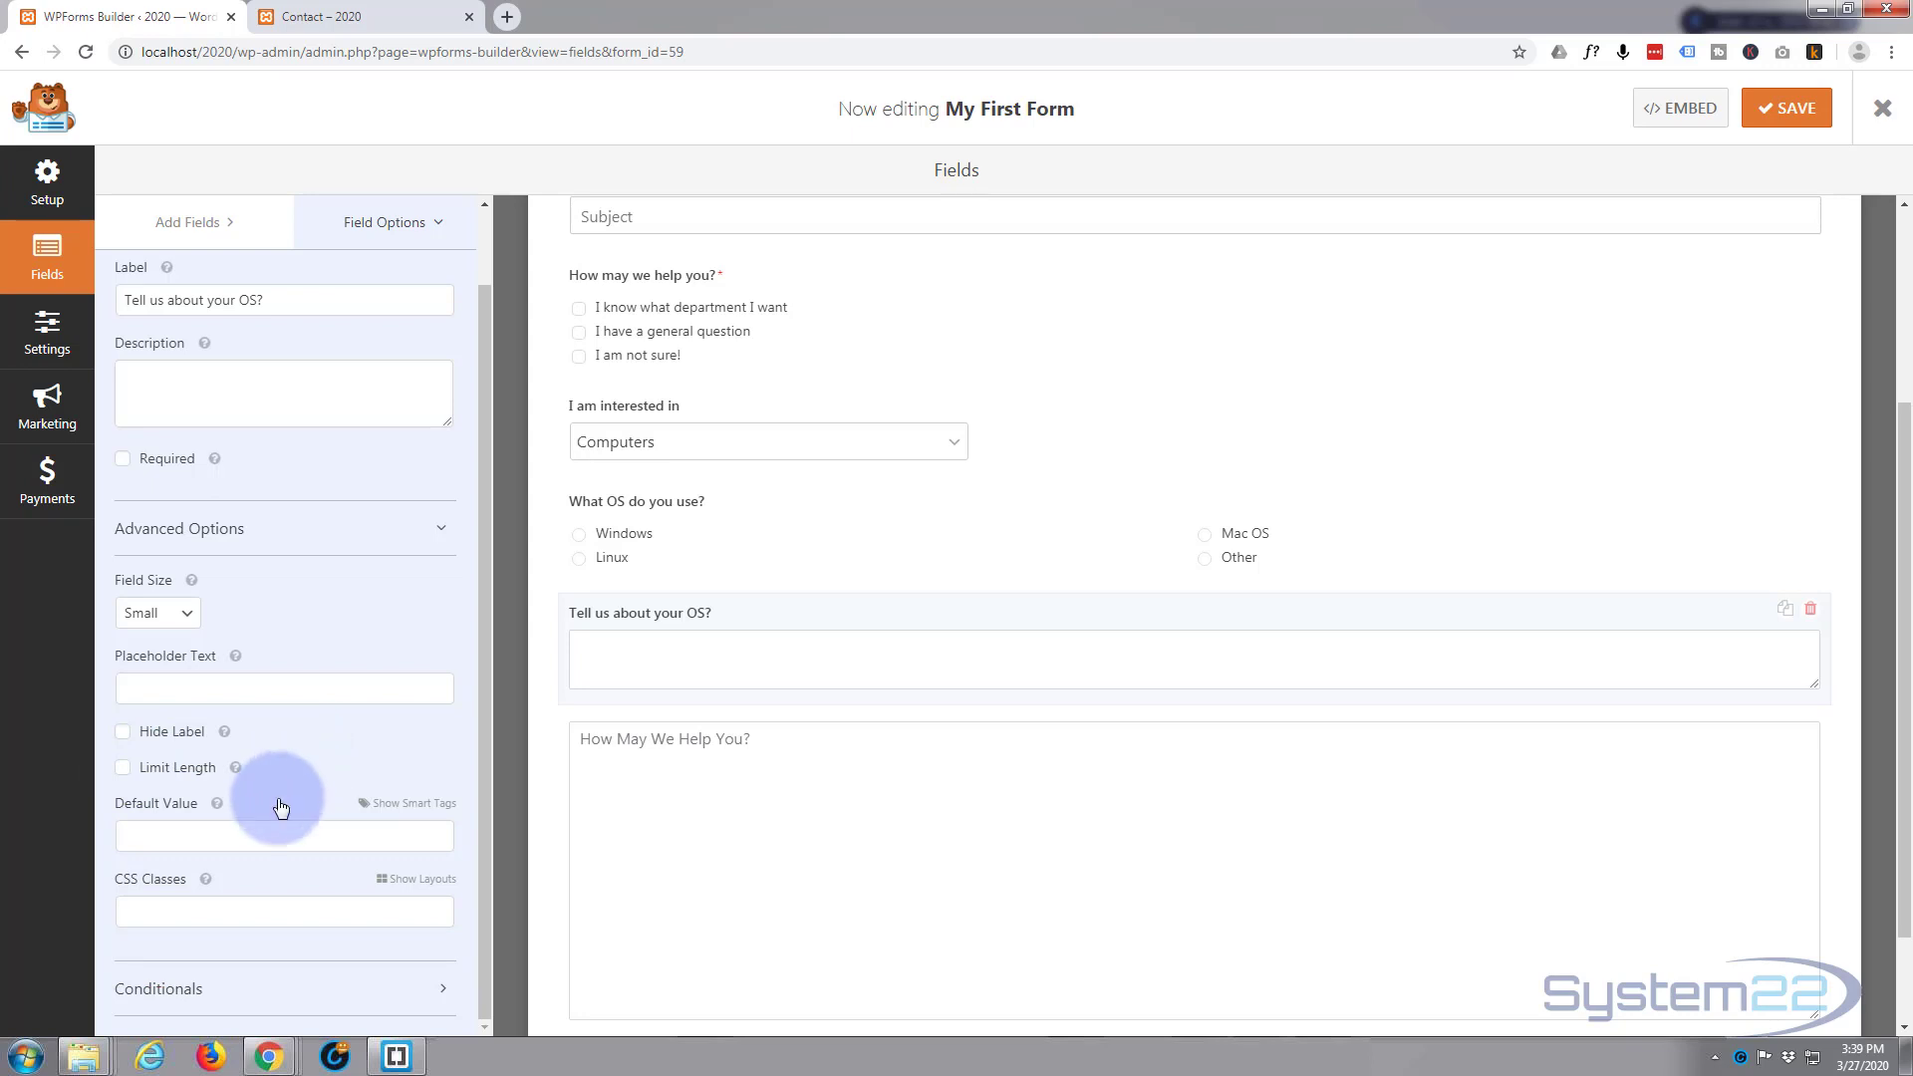
# Enable conditional logic: show 'Tell us about your OS?' only if 'What OS do you use?' is Other
pyautogui.click(165, 989)
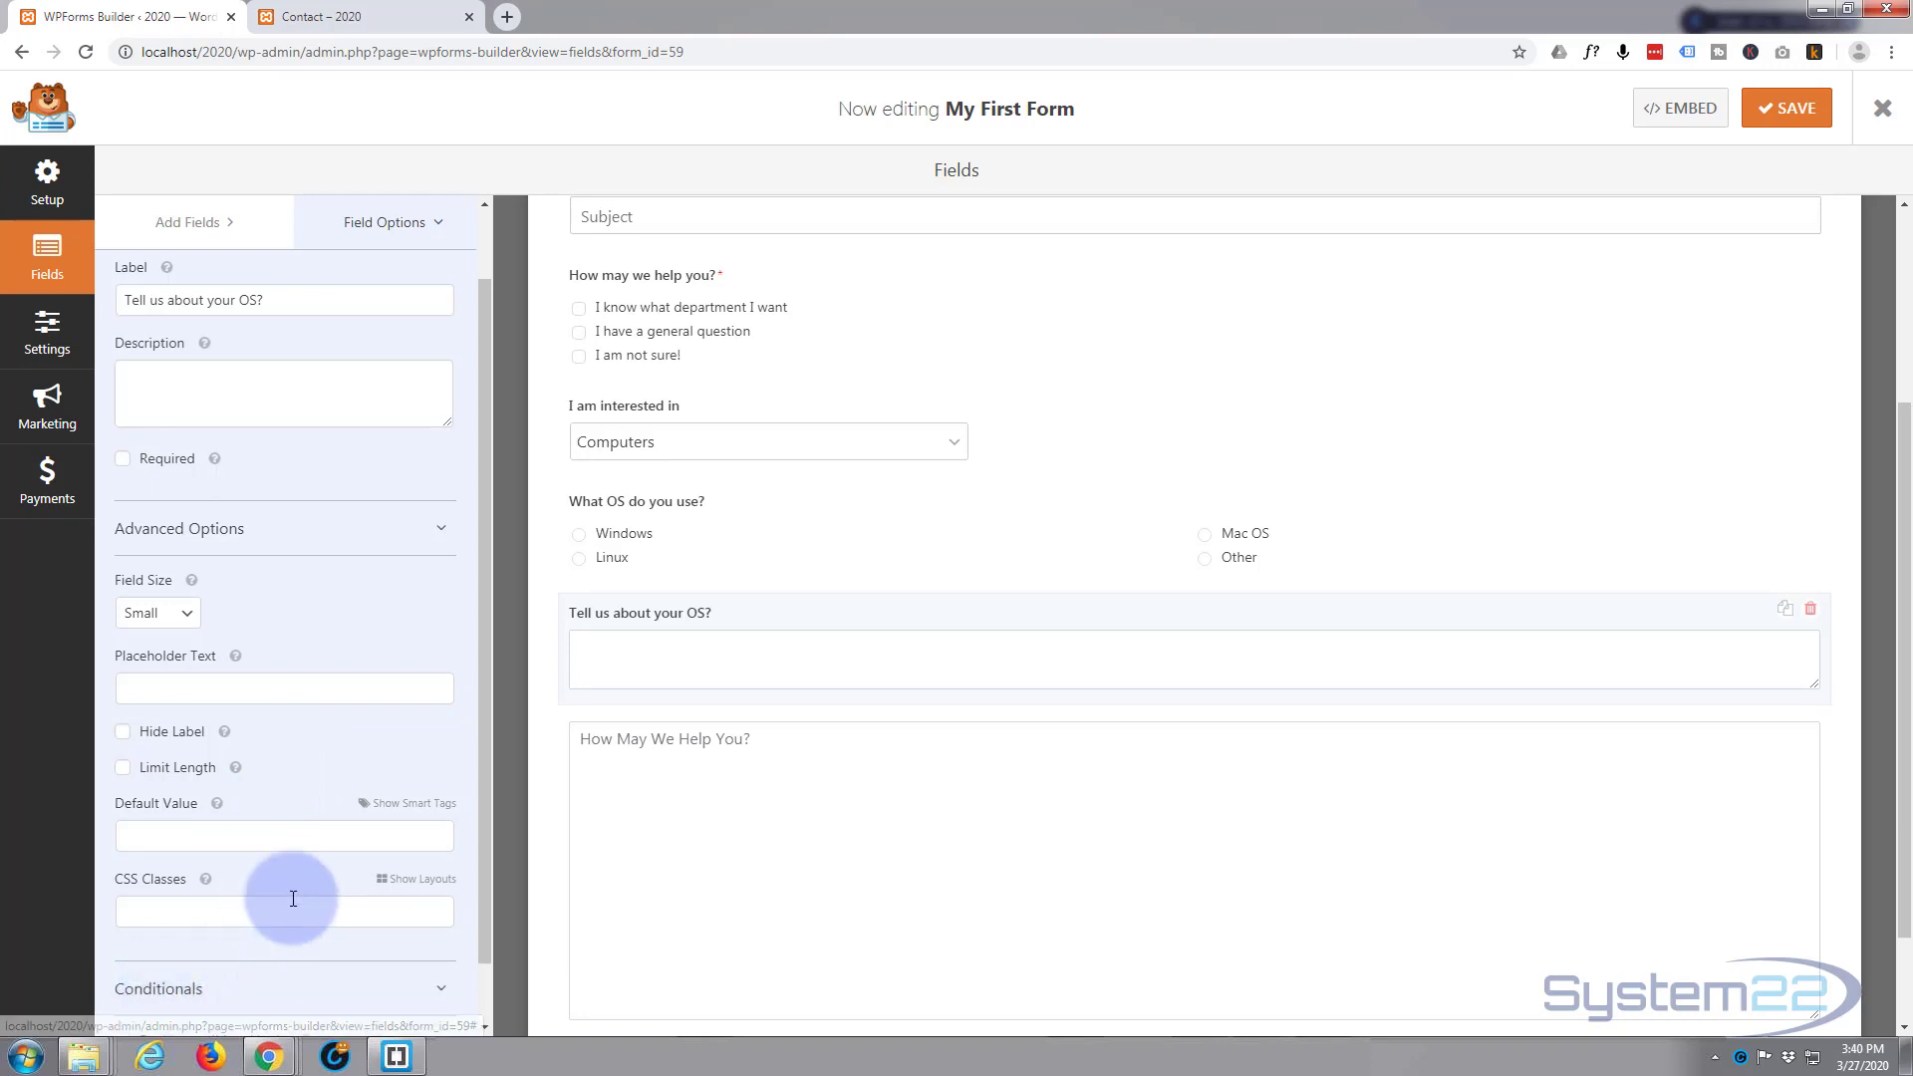
pyautogui.scroll(-1, 290, 897)
pyautogui.click(147, 978)
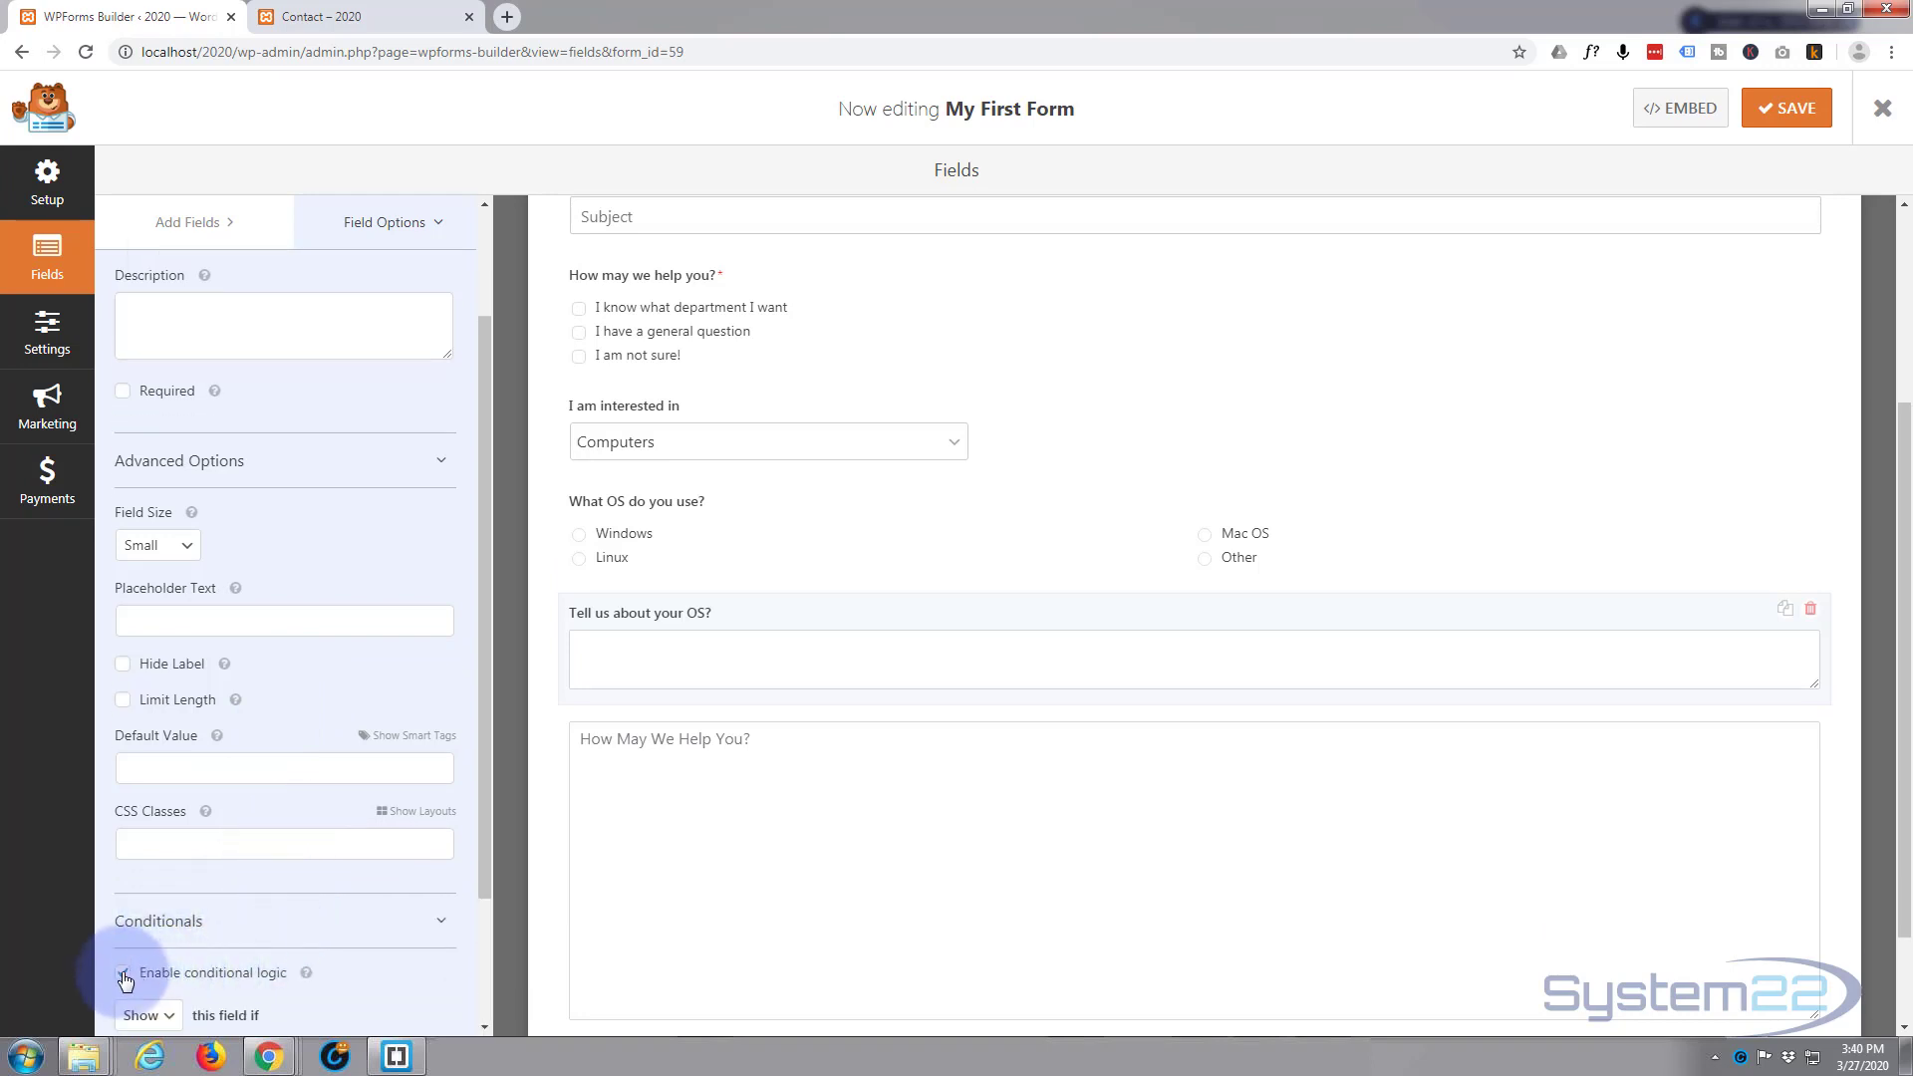
pyautogui.scroll(-2, 259, 859)
pyautogui.scroll(-1, 263, 868)
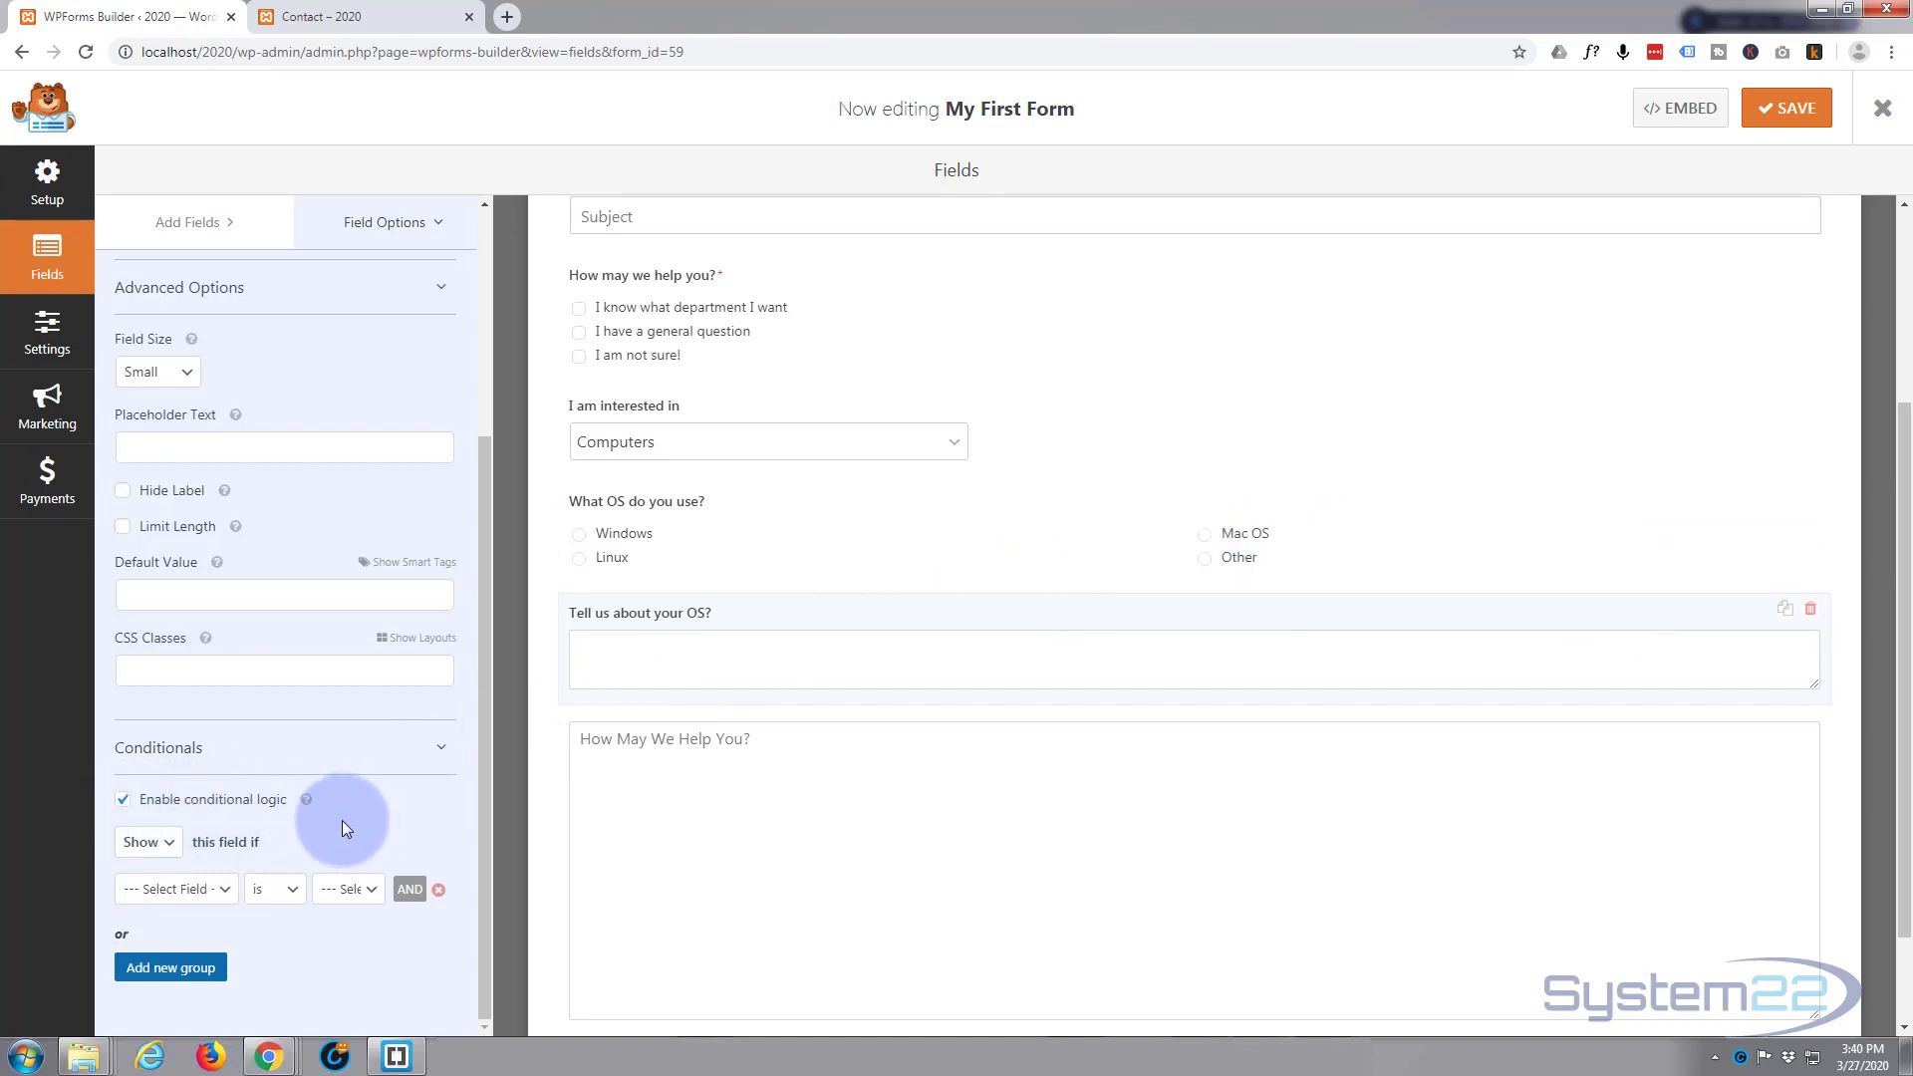
pyautogui.click(172, 848)
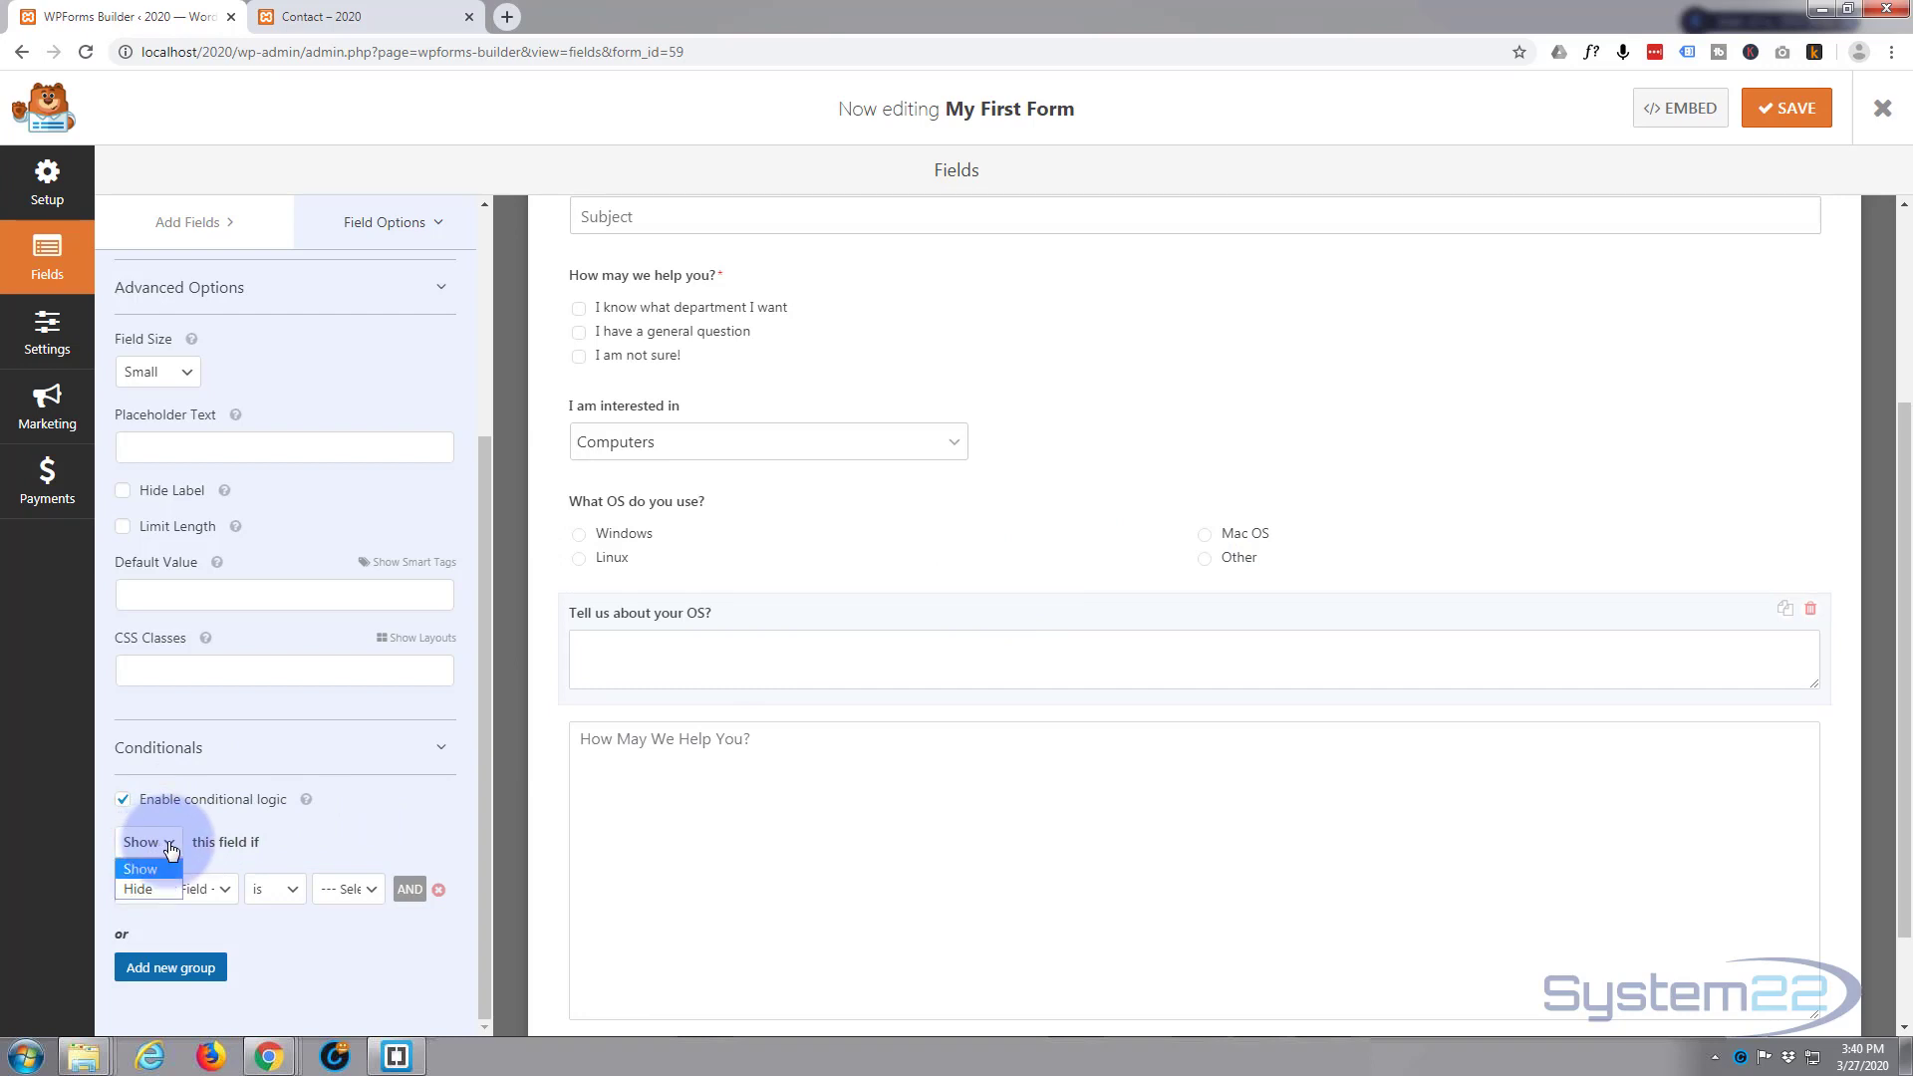
pyautogui.click(343, 841)
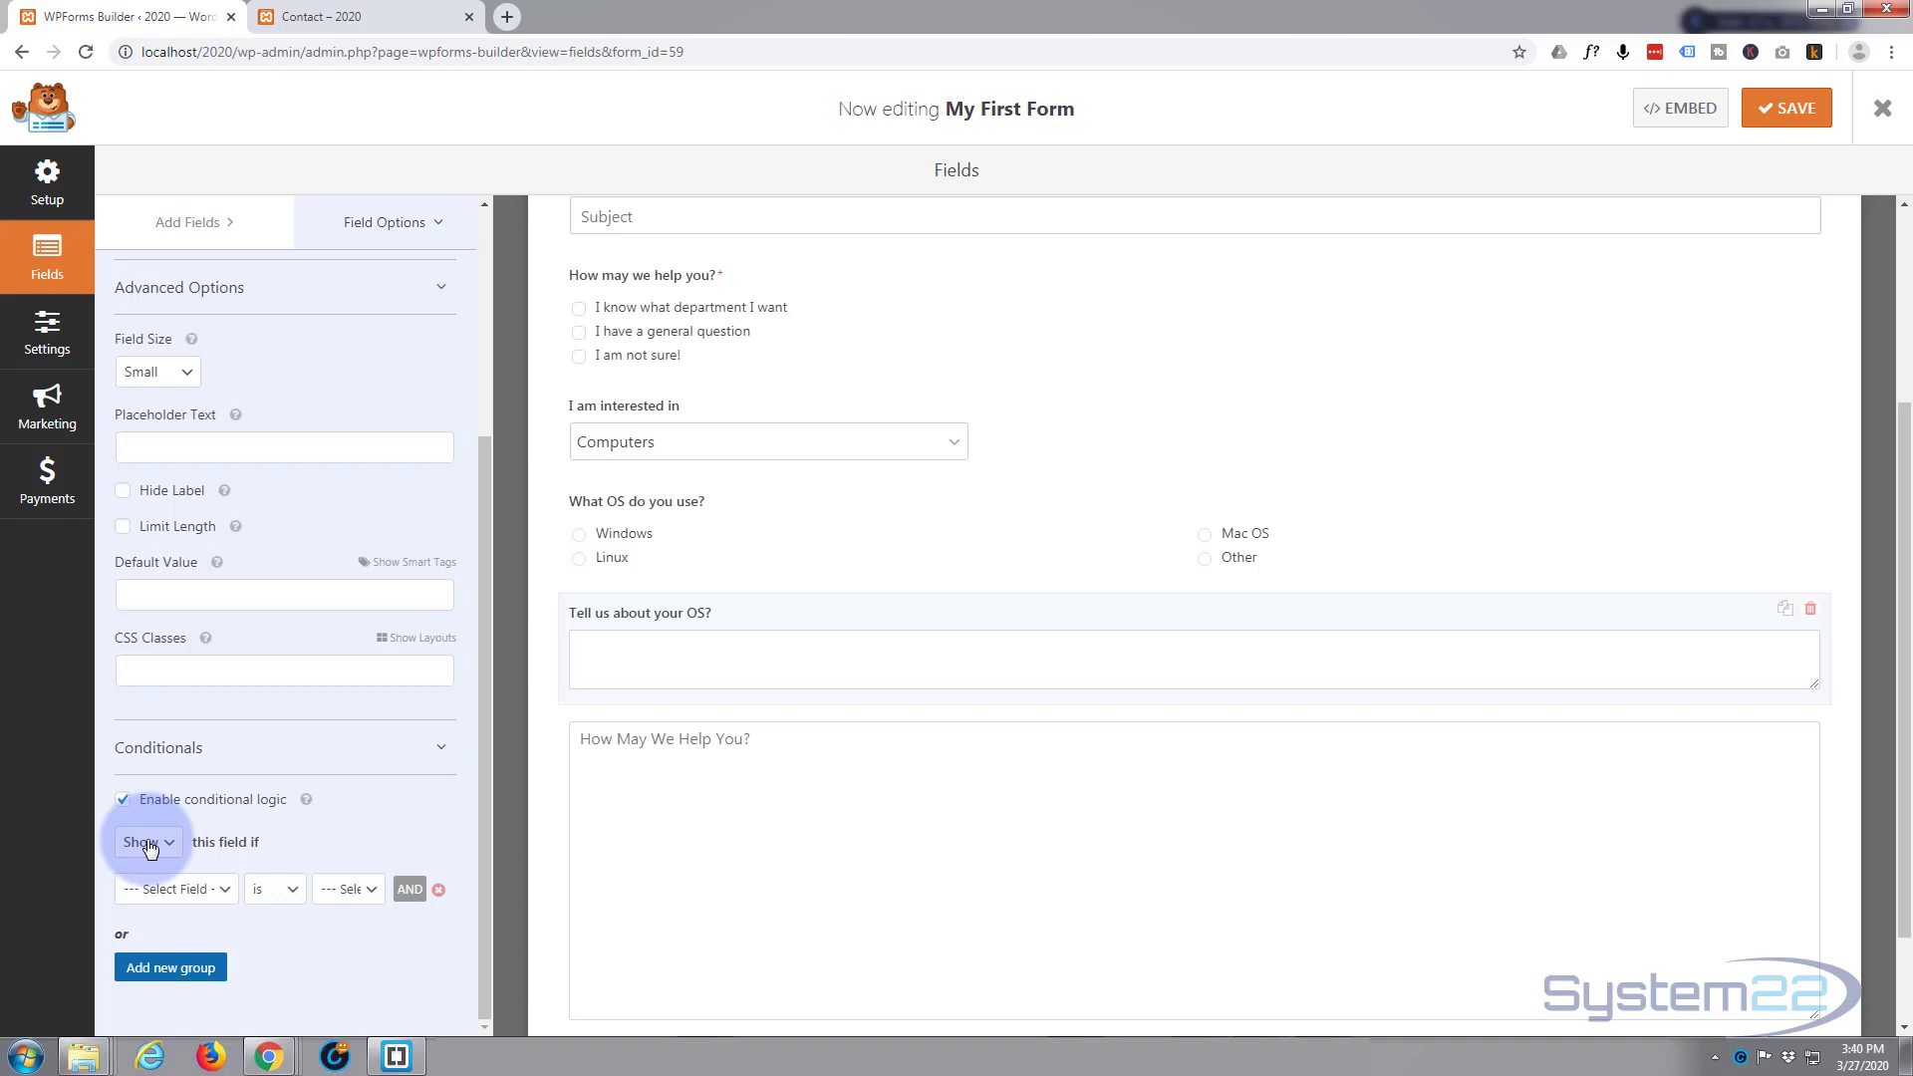
pyautogui.click(208, 898)
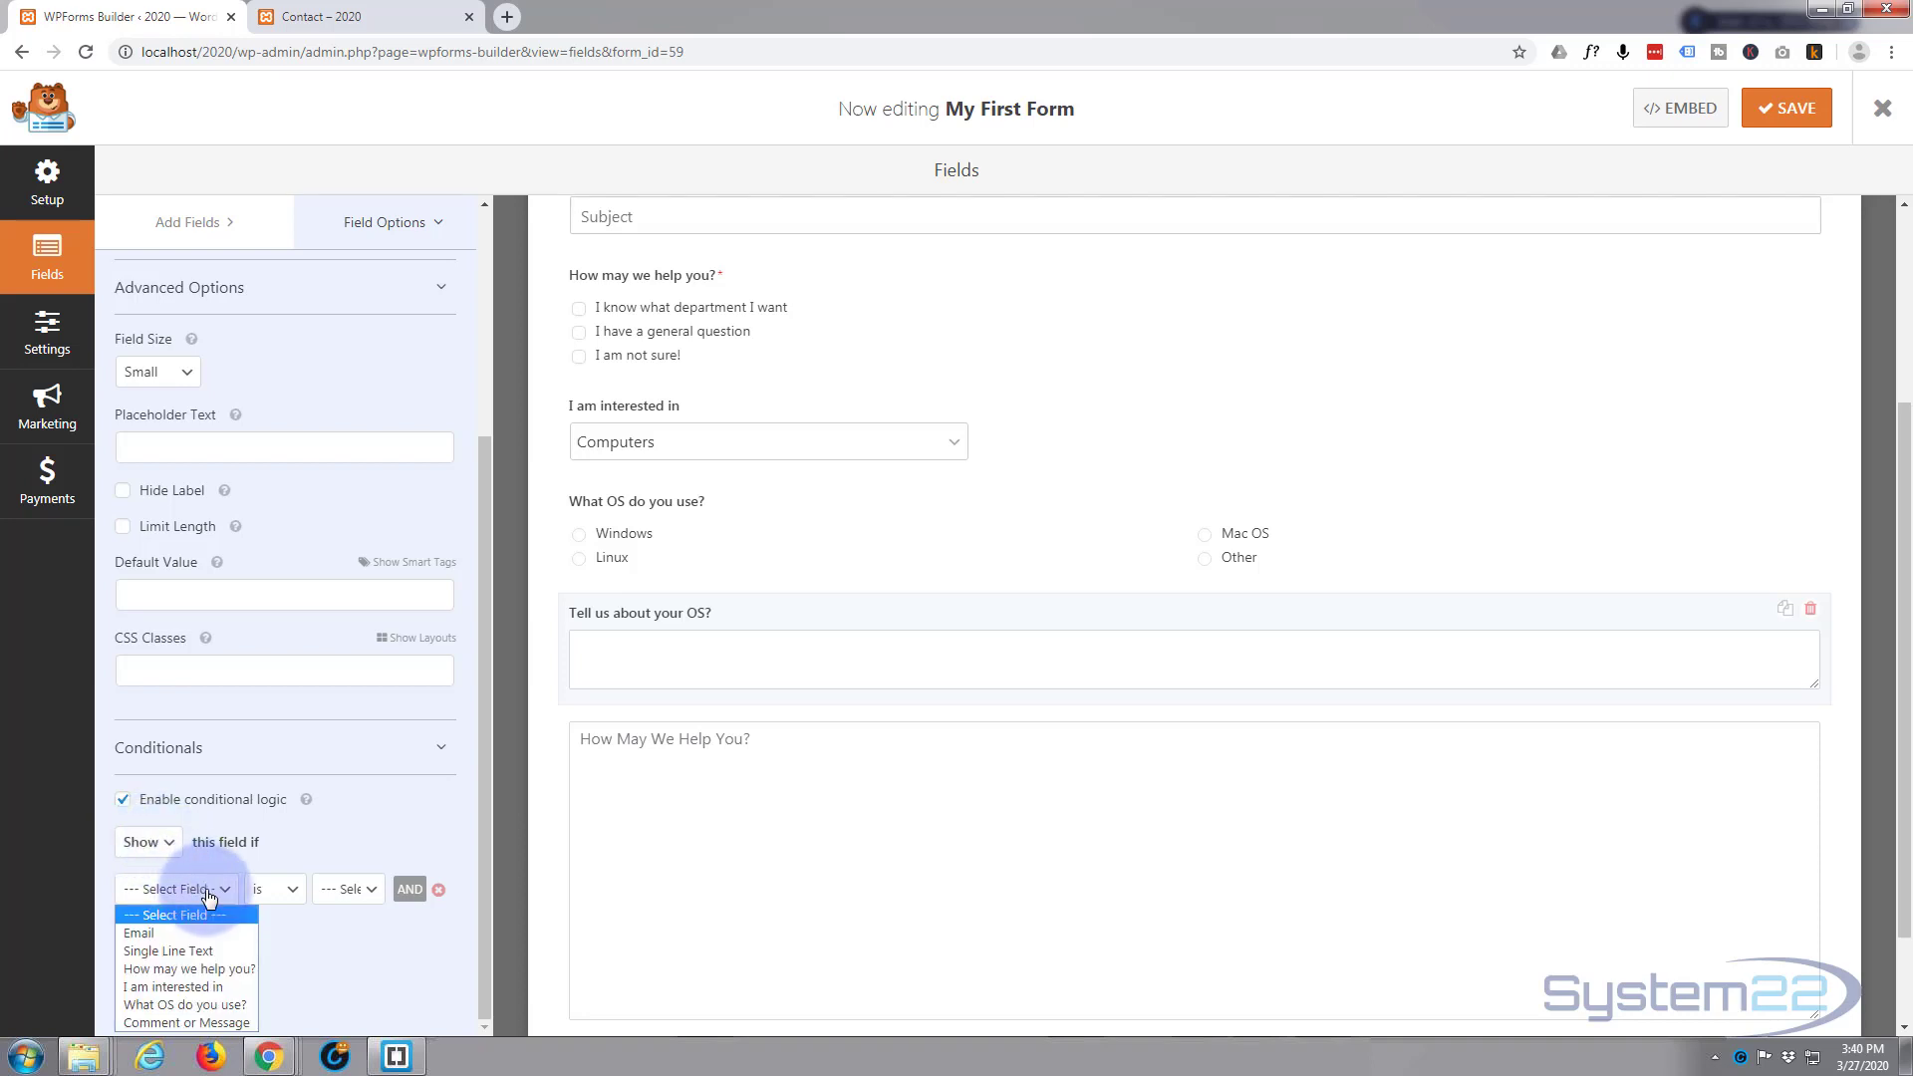
pyautogui.click(185, 1004)
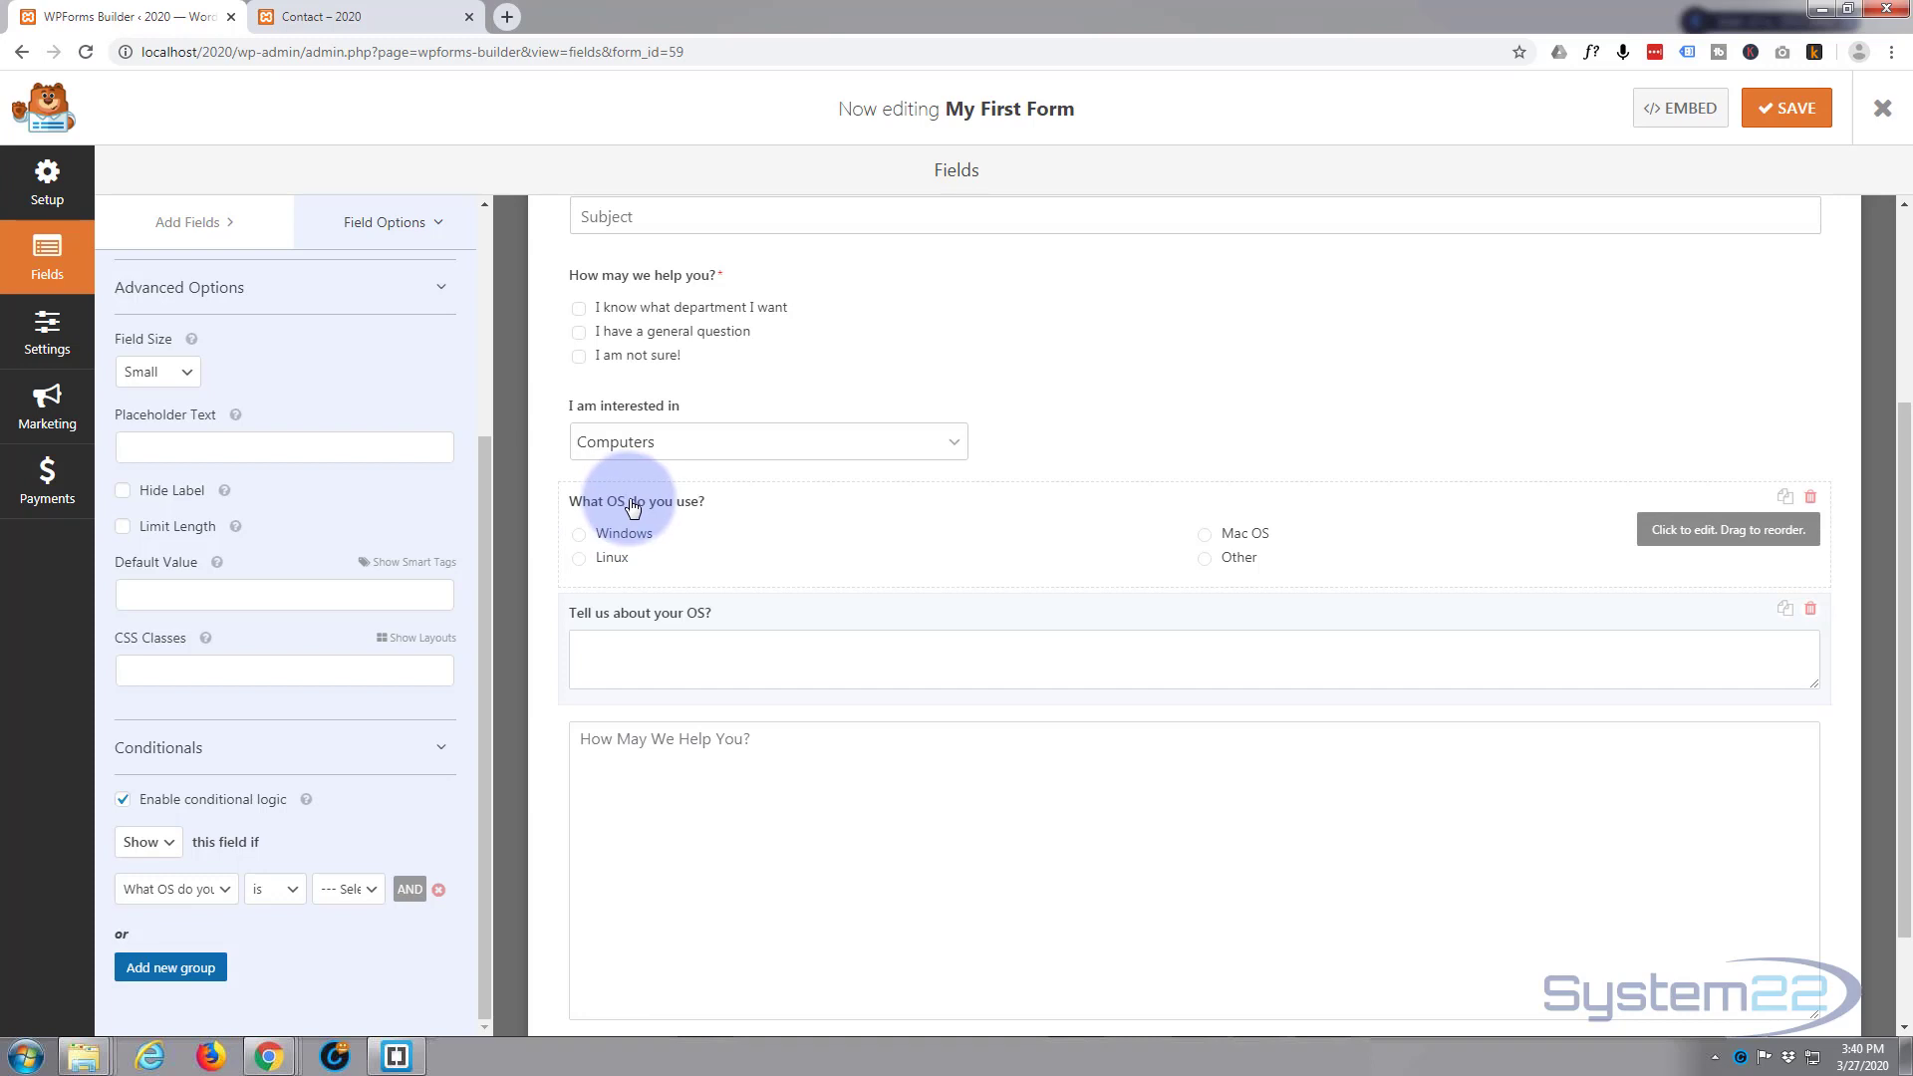
pyautogui.click(371, 893)
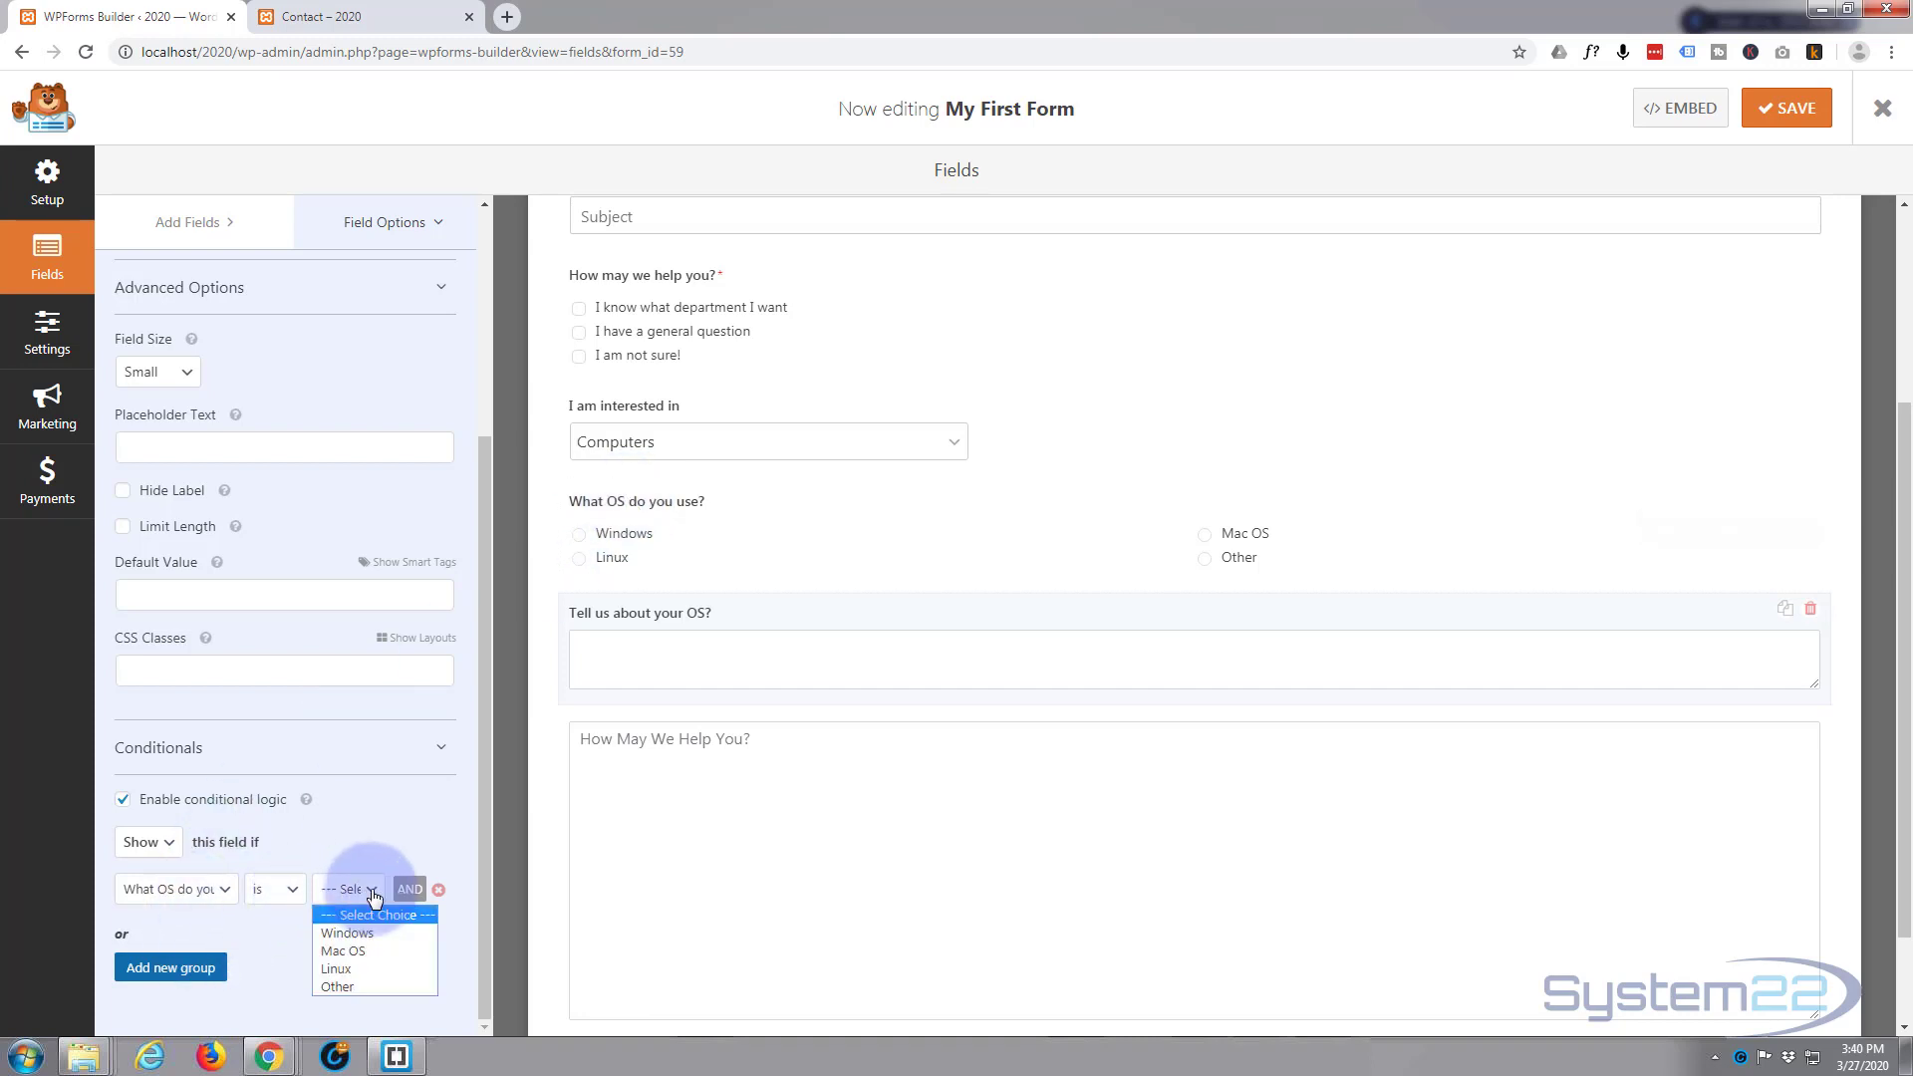
pyautogui.click(351, 986)
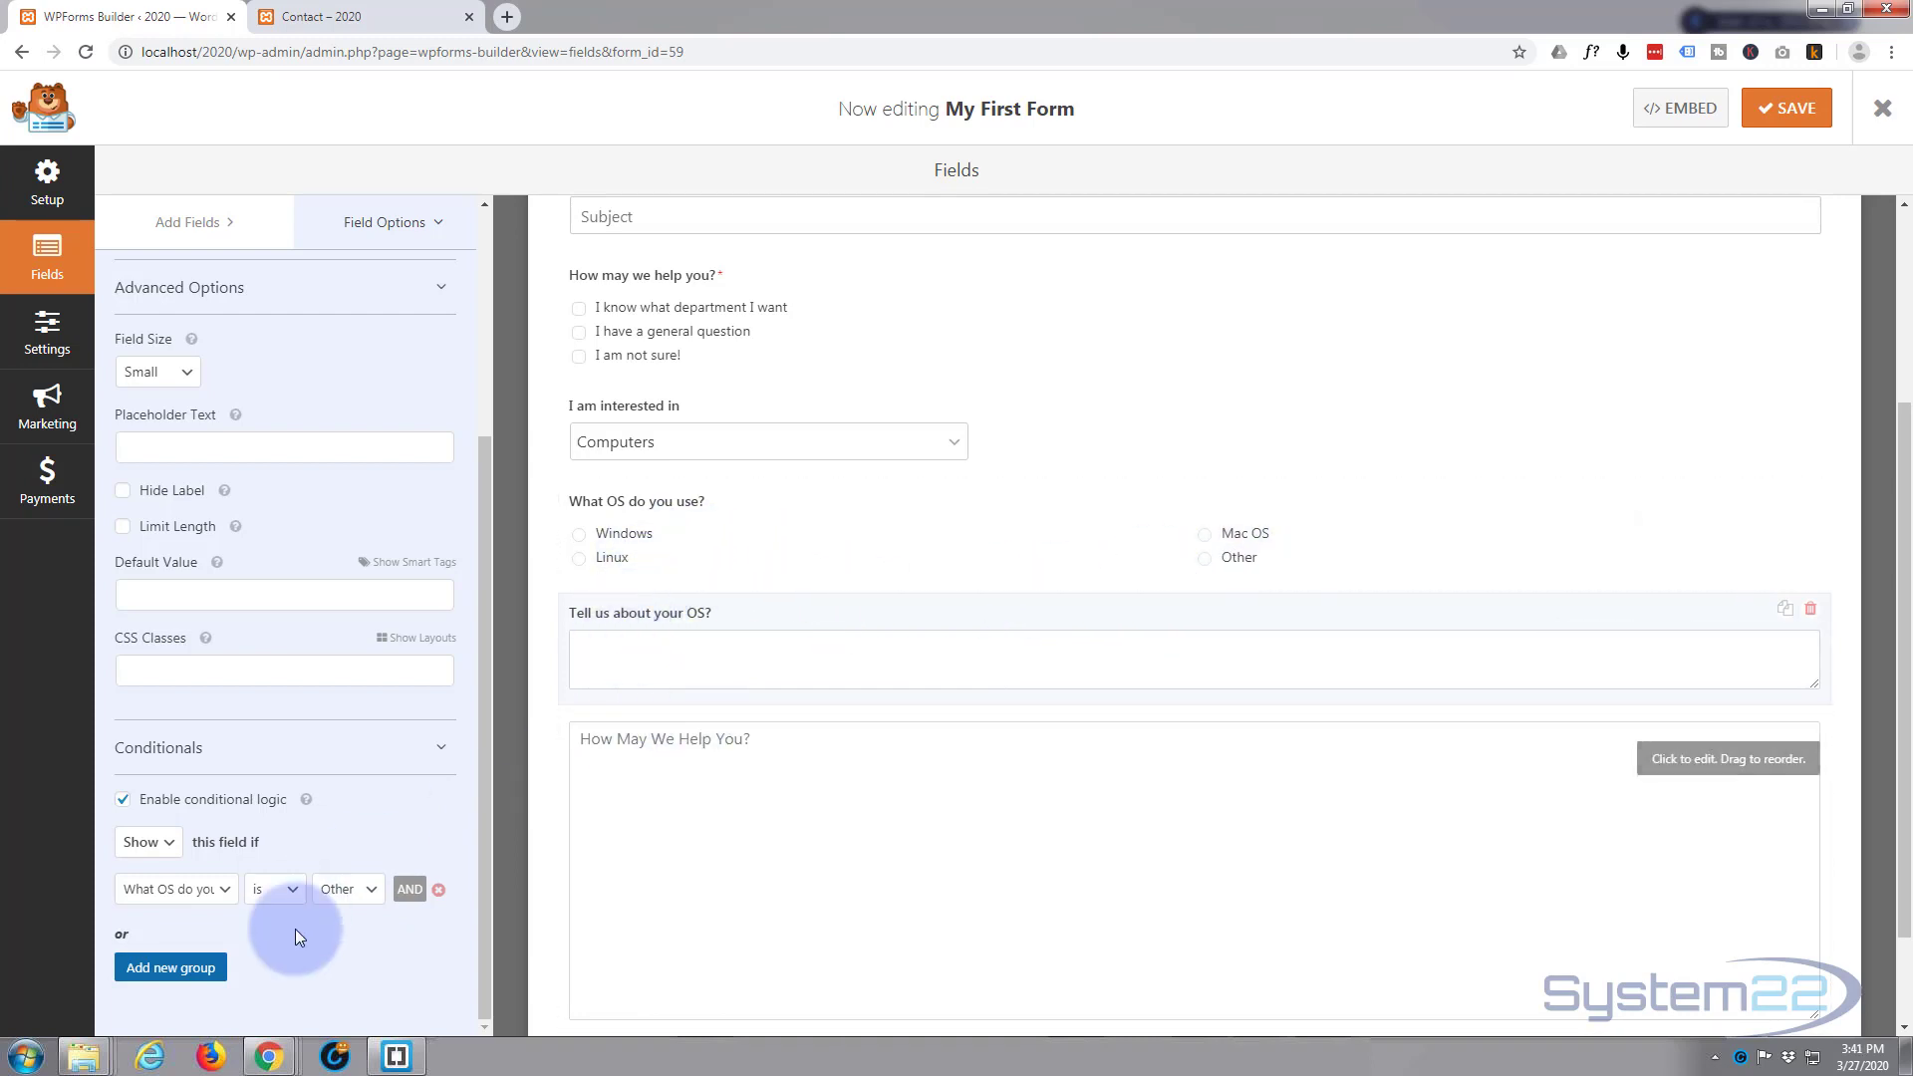
# Add a Number Slider field and move it just below 'Tell us about your OS?'
pyautogui.scroll(4, 226, 978)
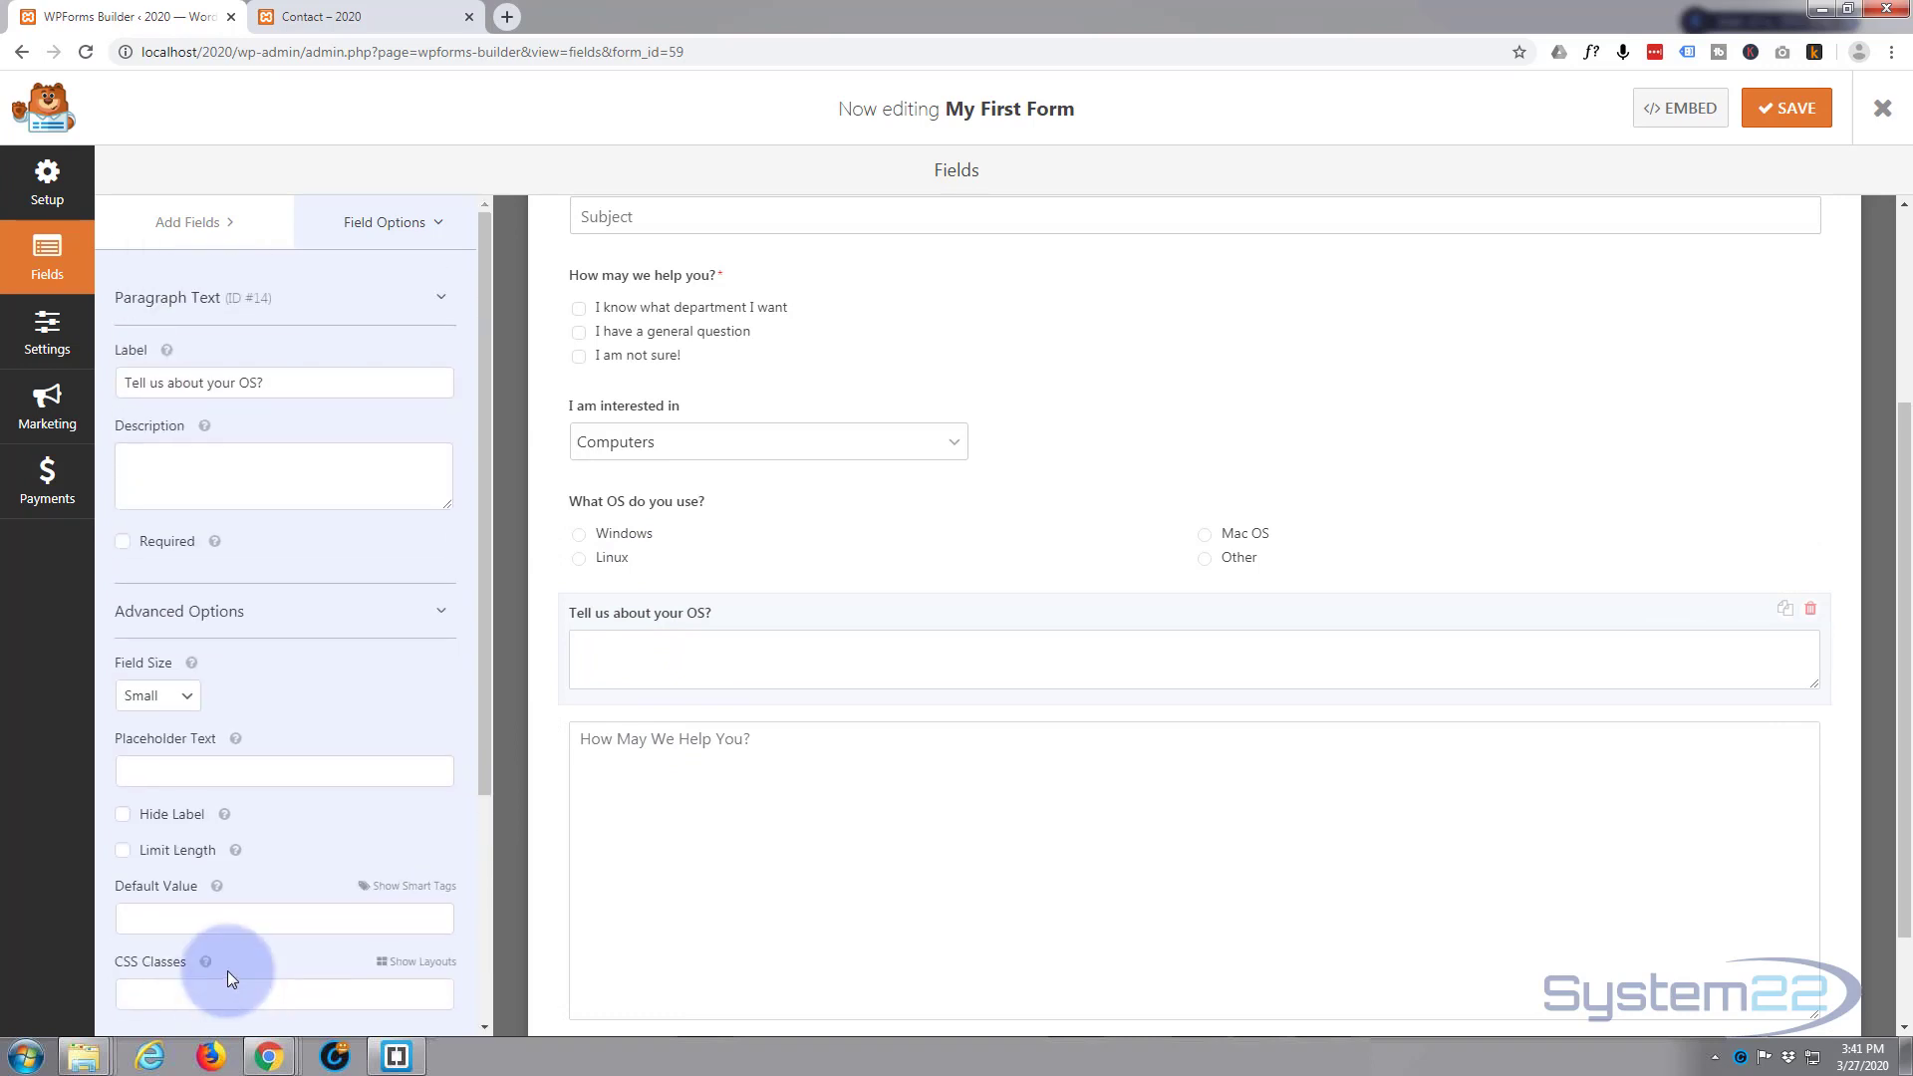
pyautogui.click(229, 225)
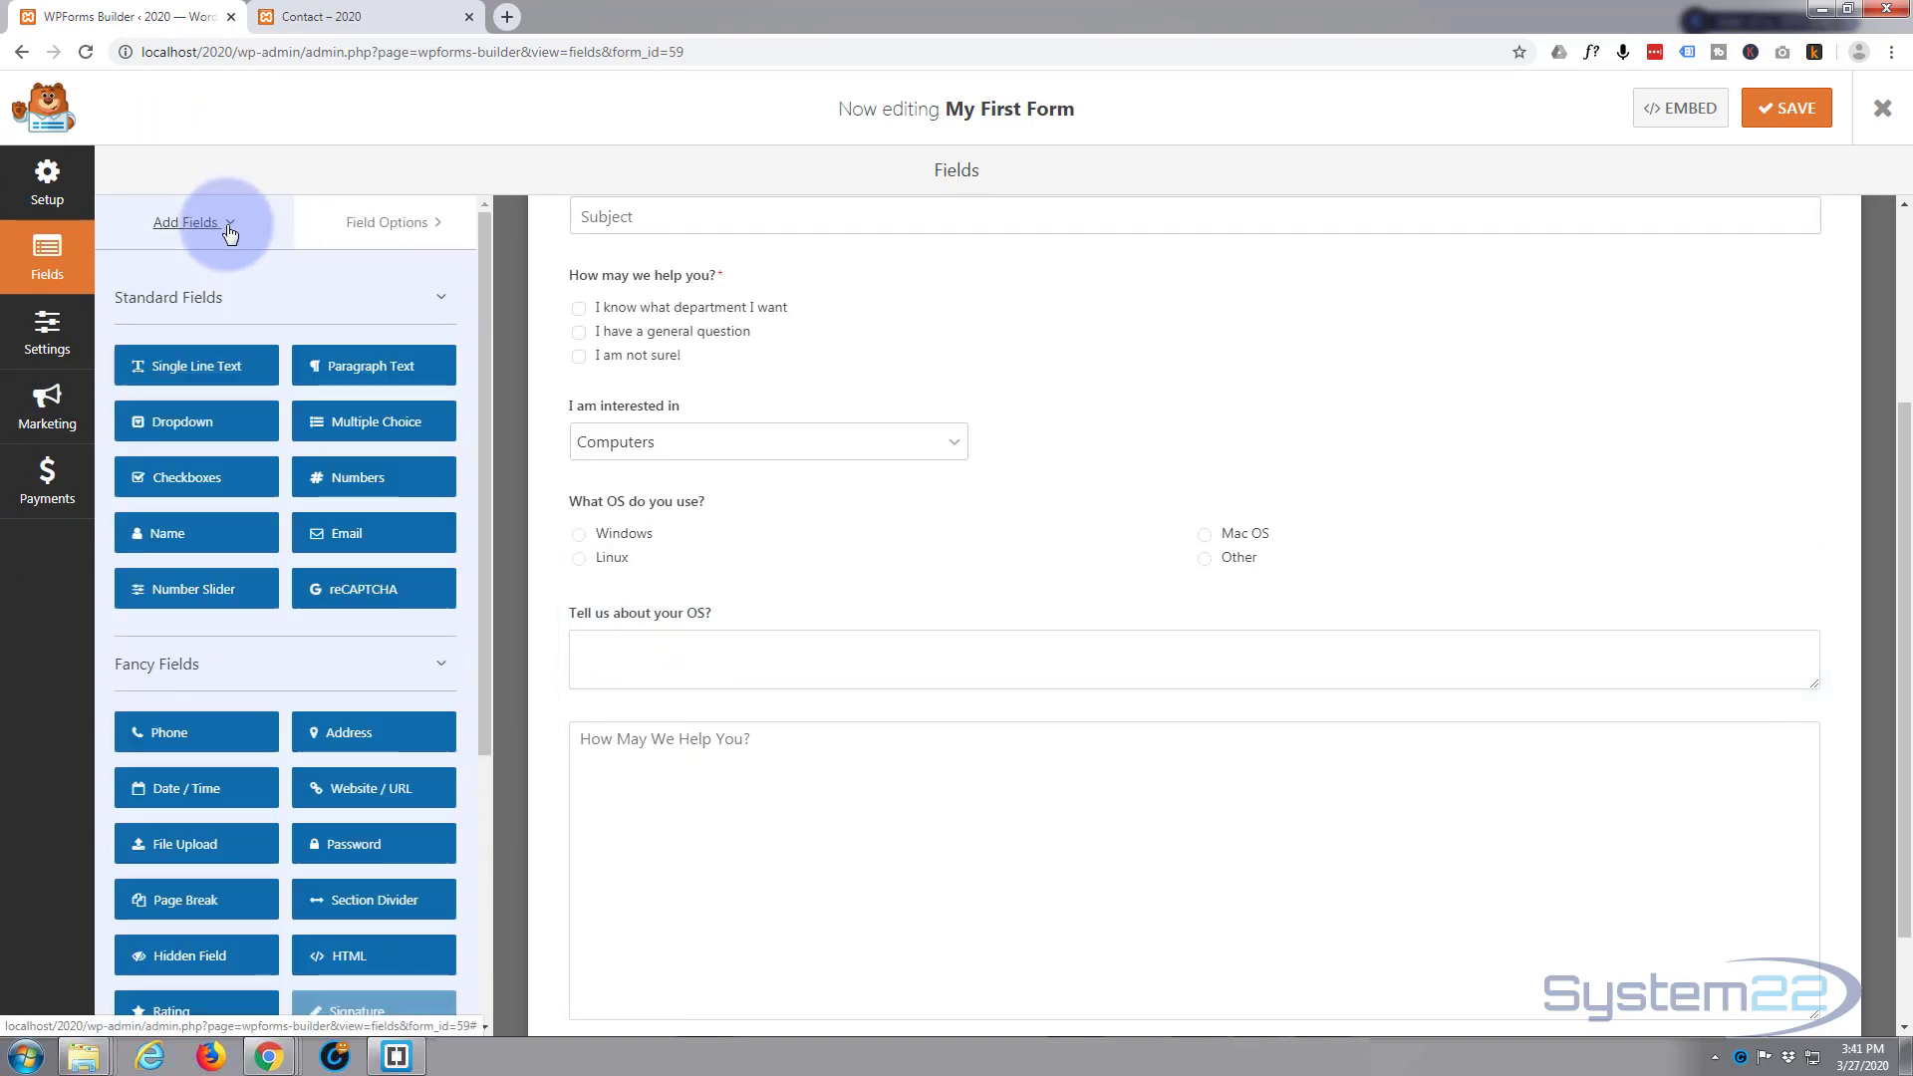
pyautogui.click(184, 599)
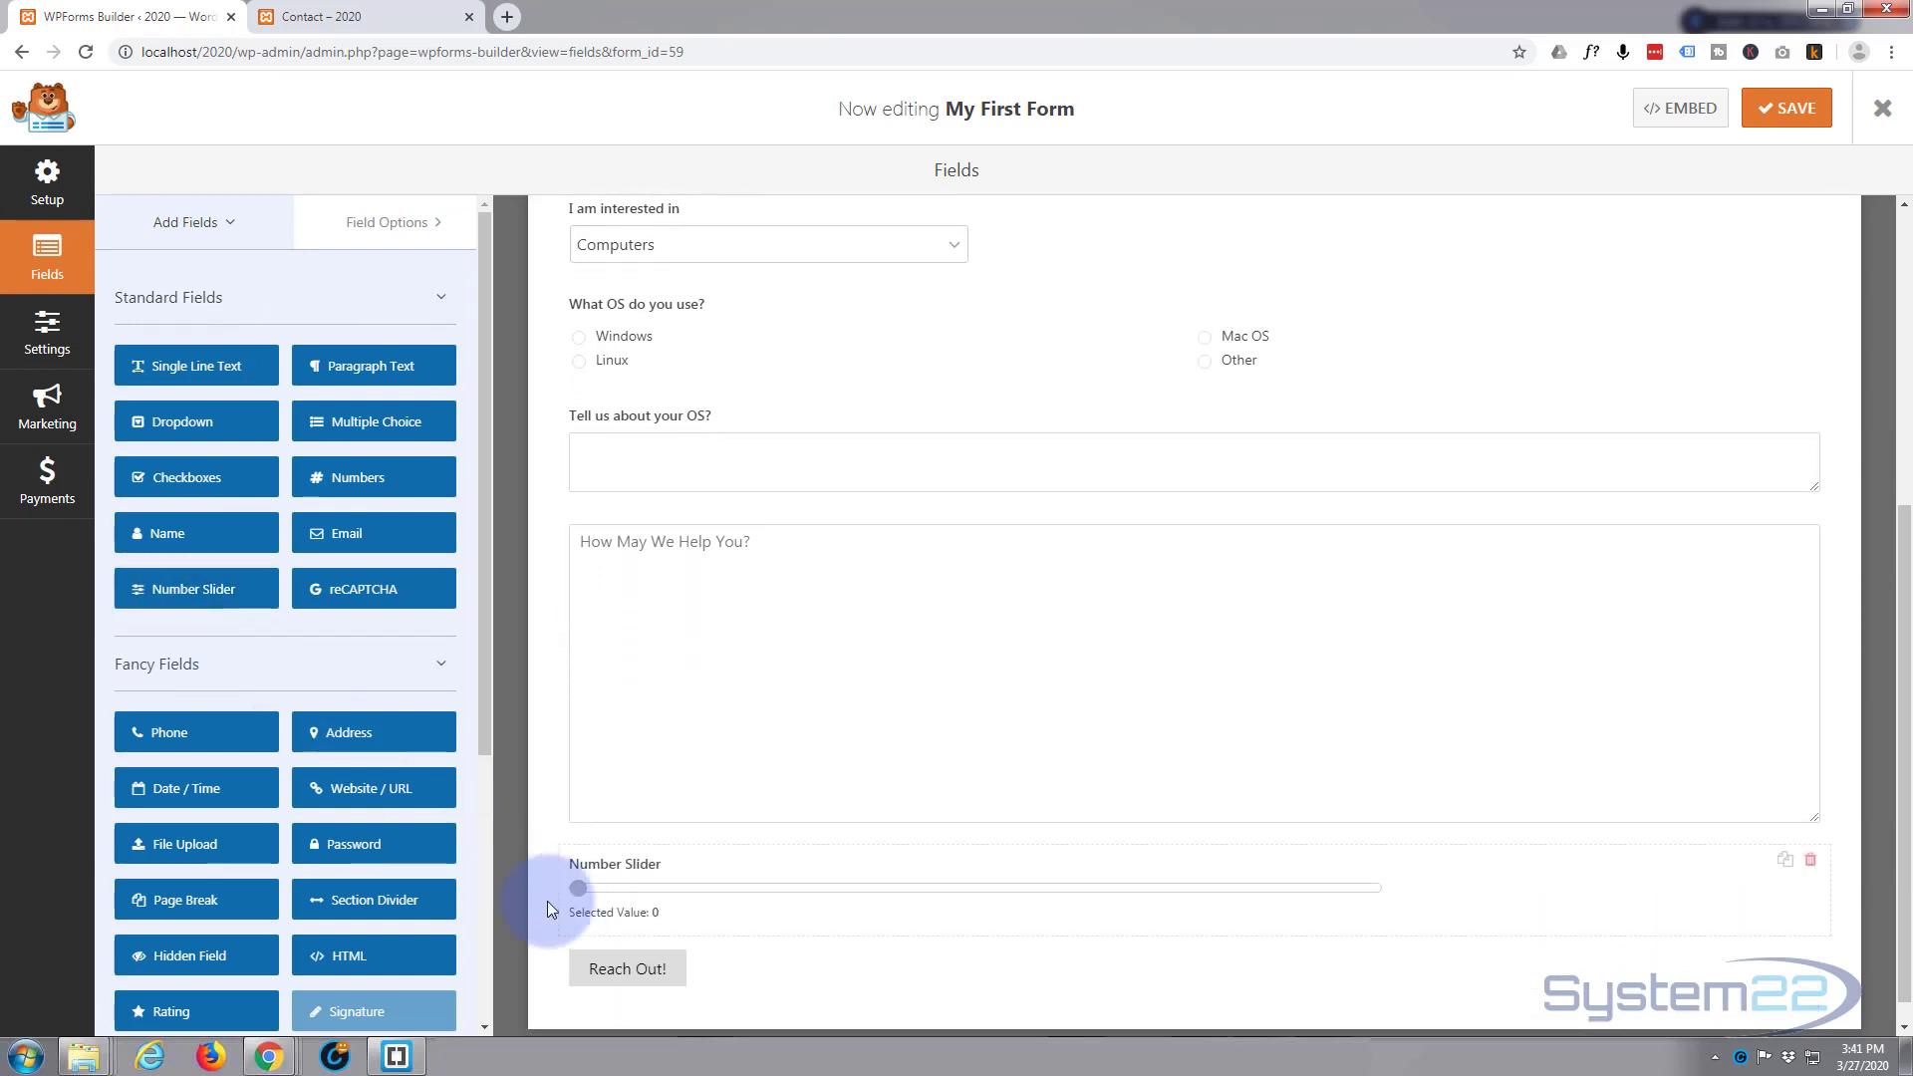
pyautogui.click(762, 872)
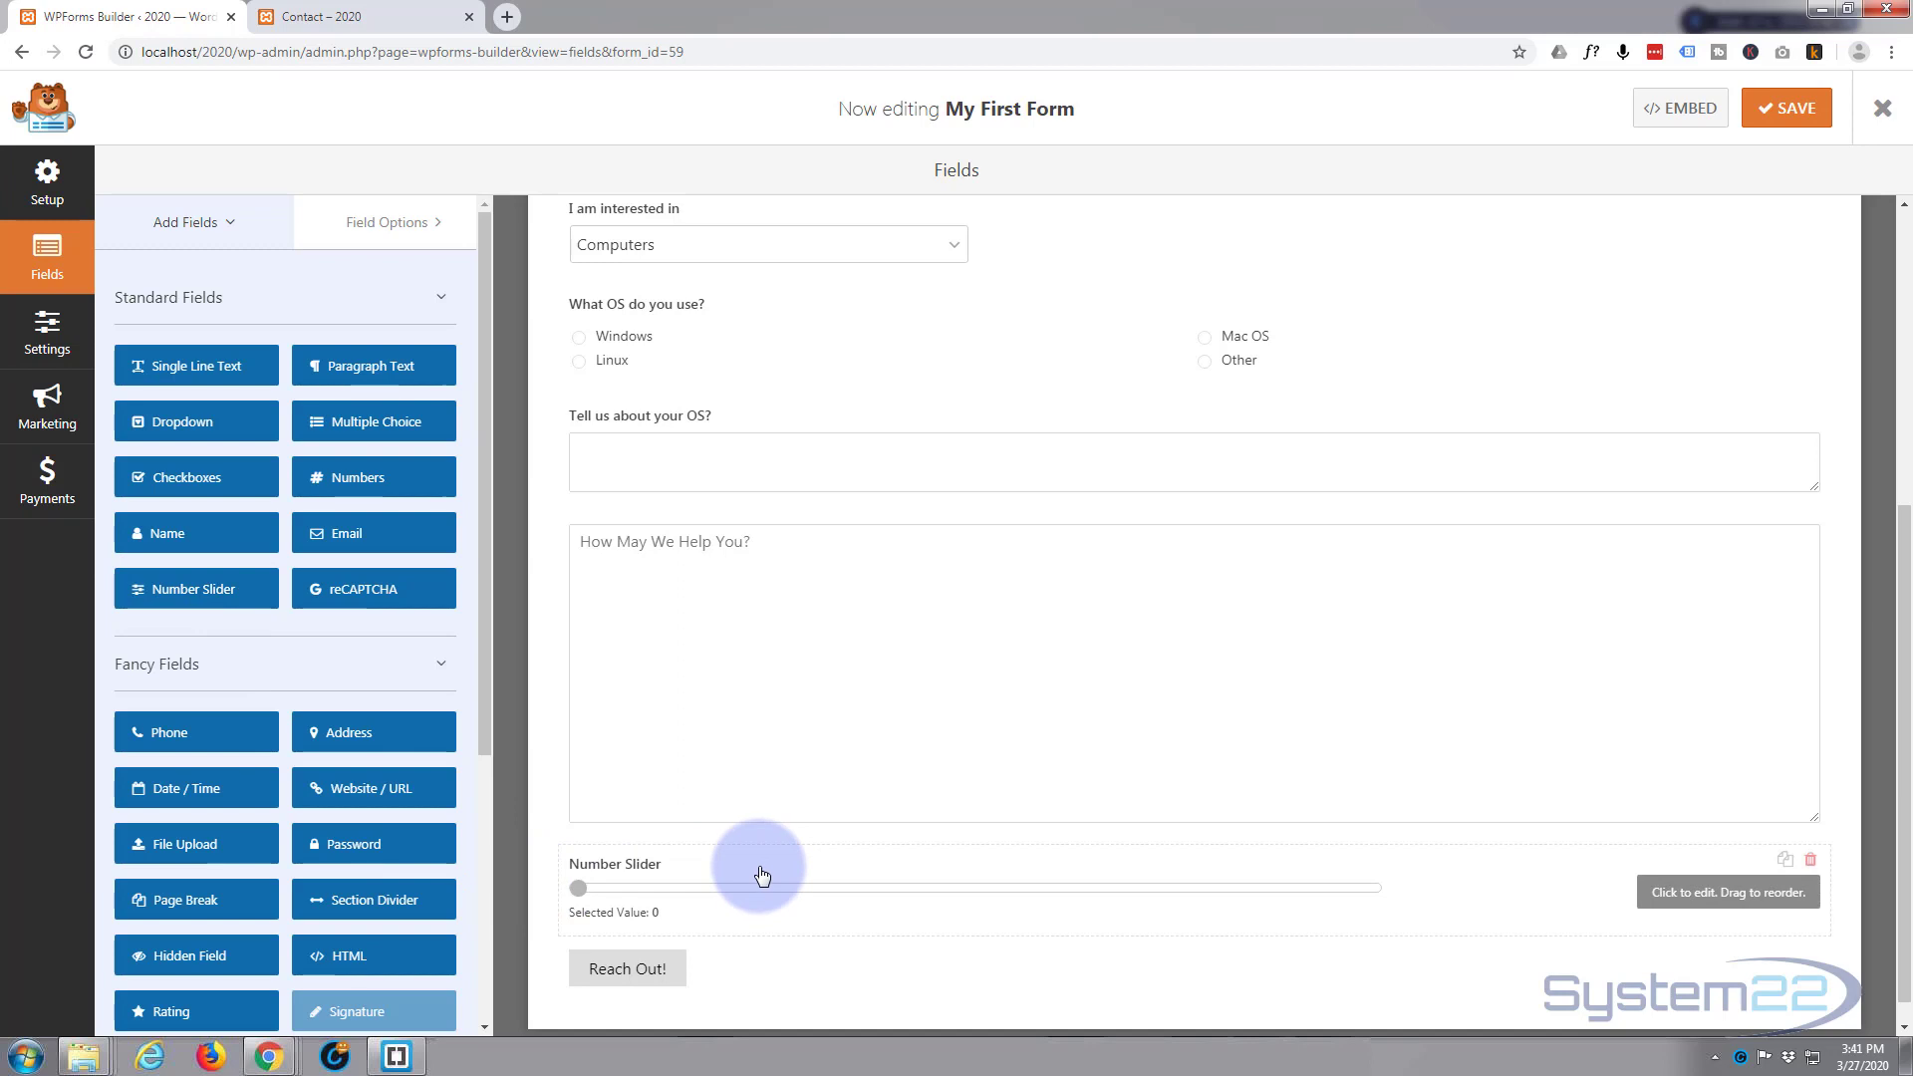
pyautogui.moveTo(762, 875); pyautogui.dragTo(761, 612)
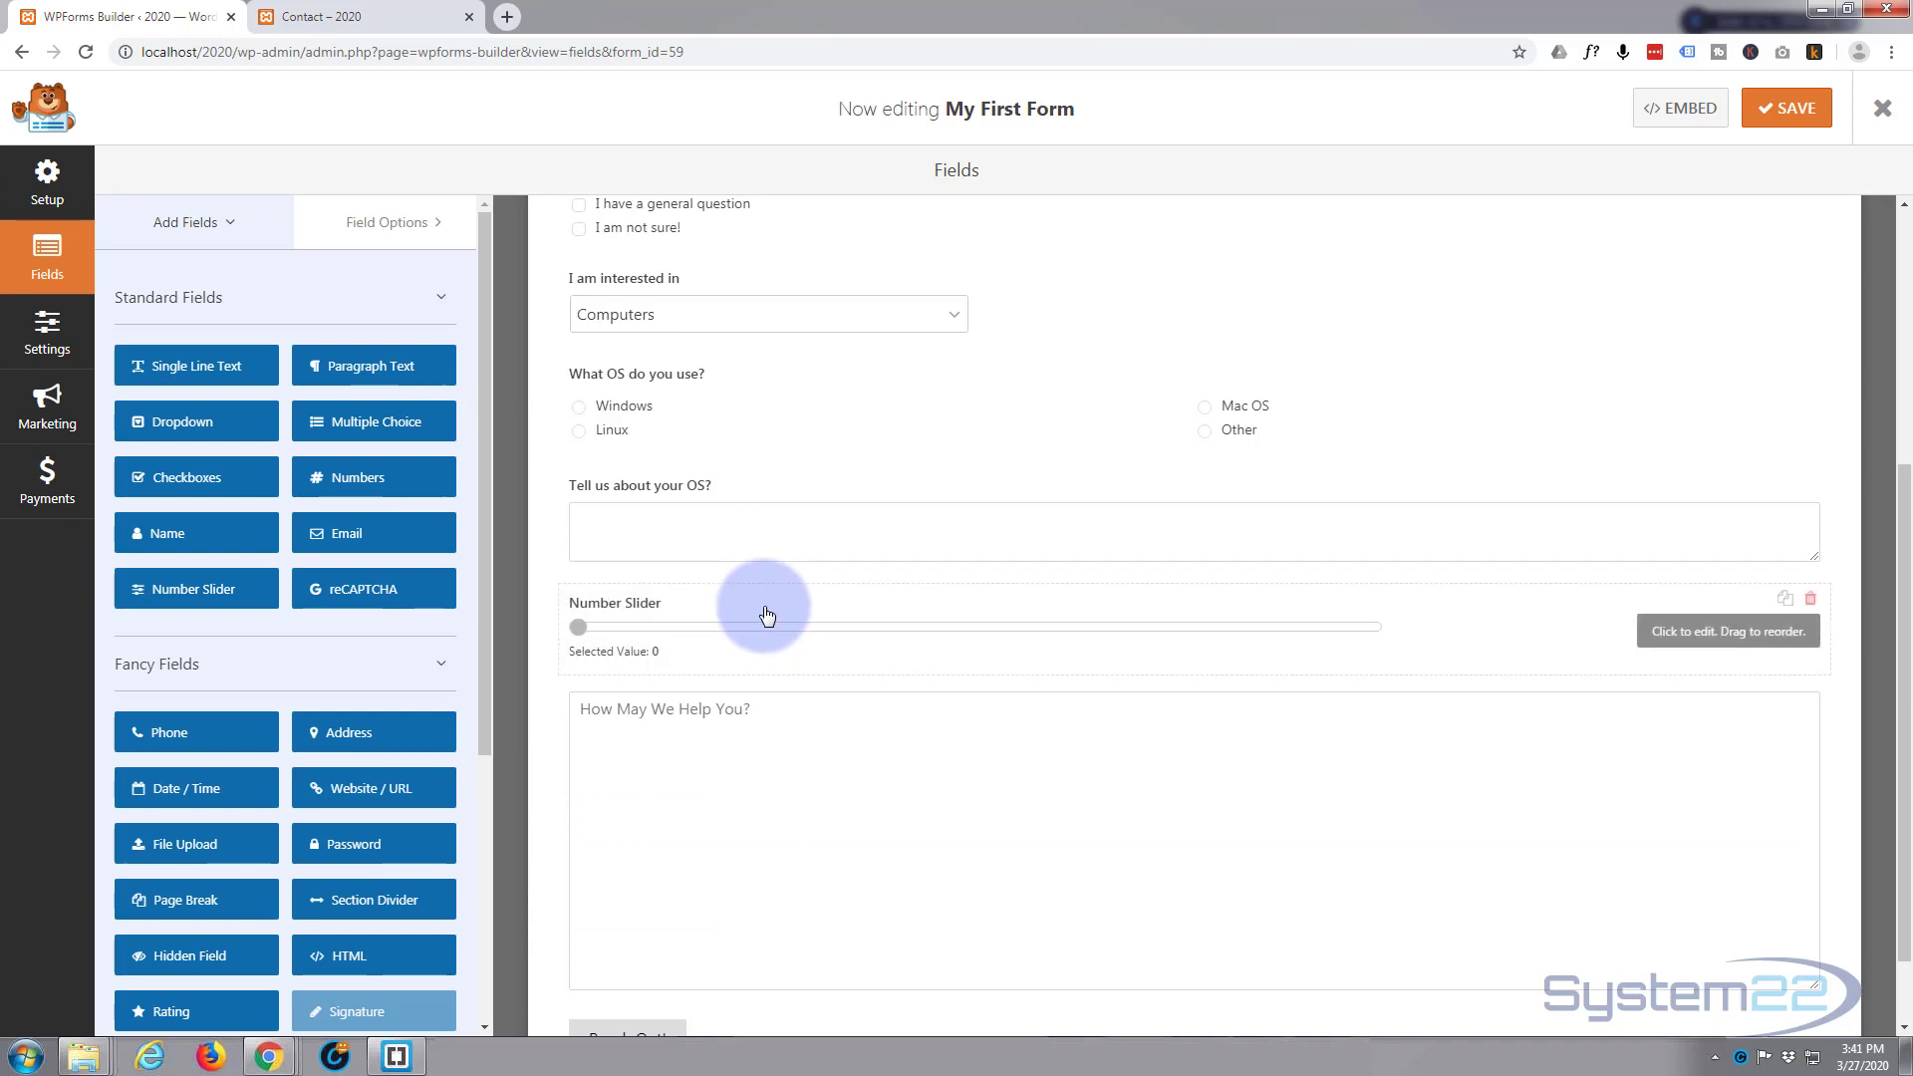
pyautogui.click(826, 615)
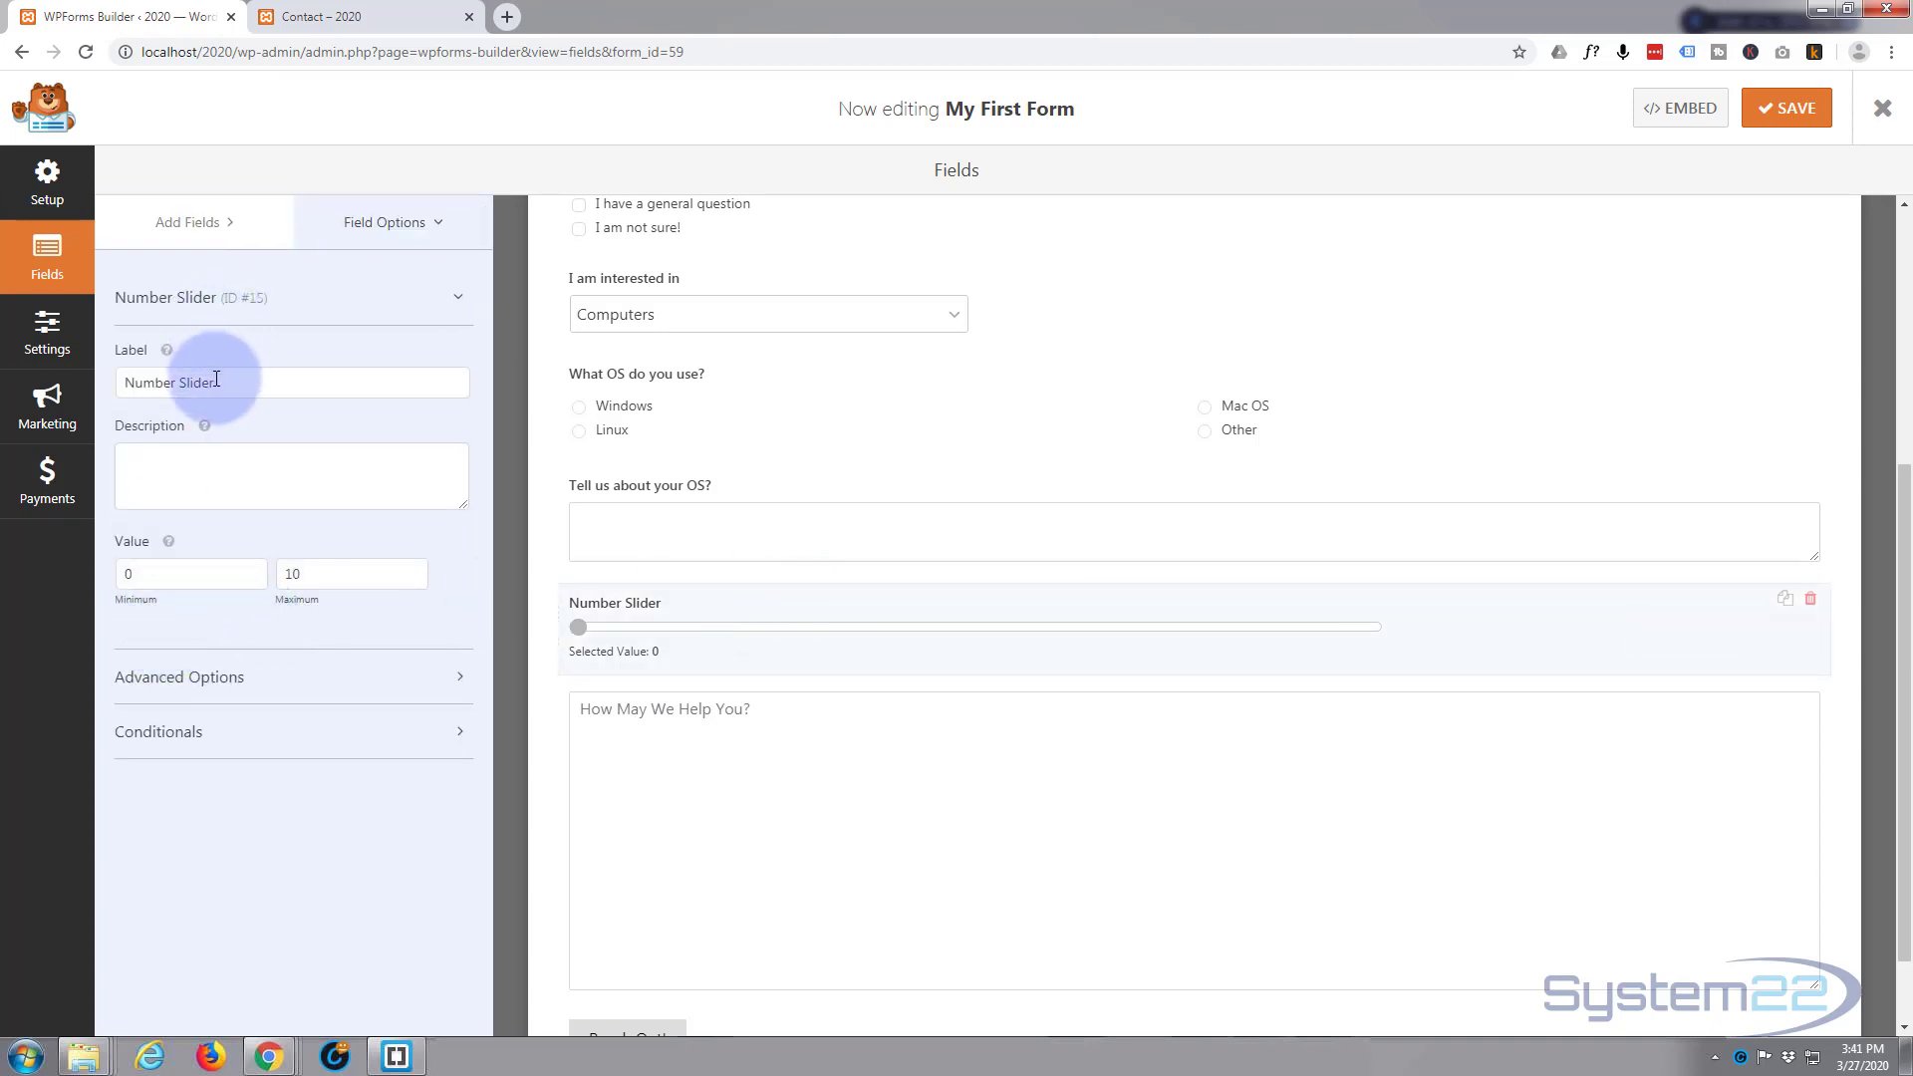
# Relabel the slider 'How many computers do you have?' and set its range to 0–100
pyautogui.moveTo(214, 382); pyautogui.dragTo(101, 385)
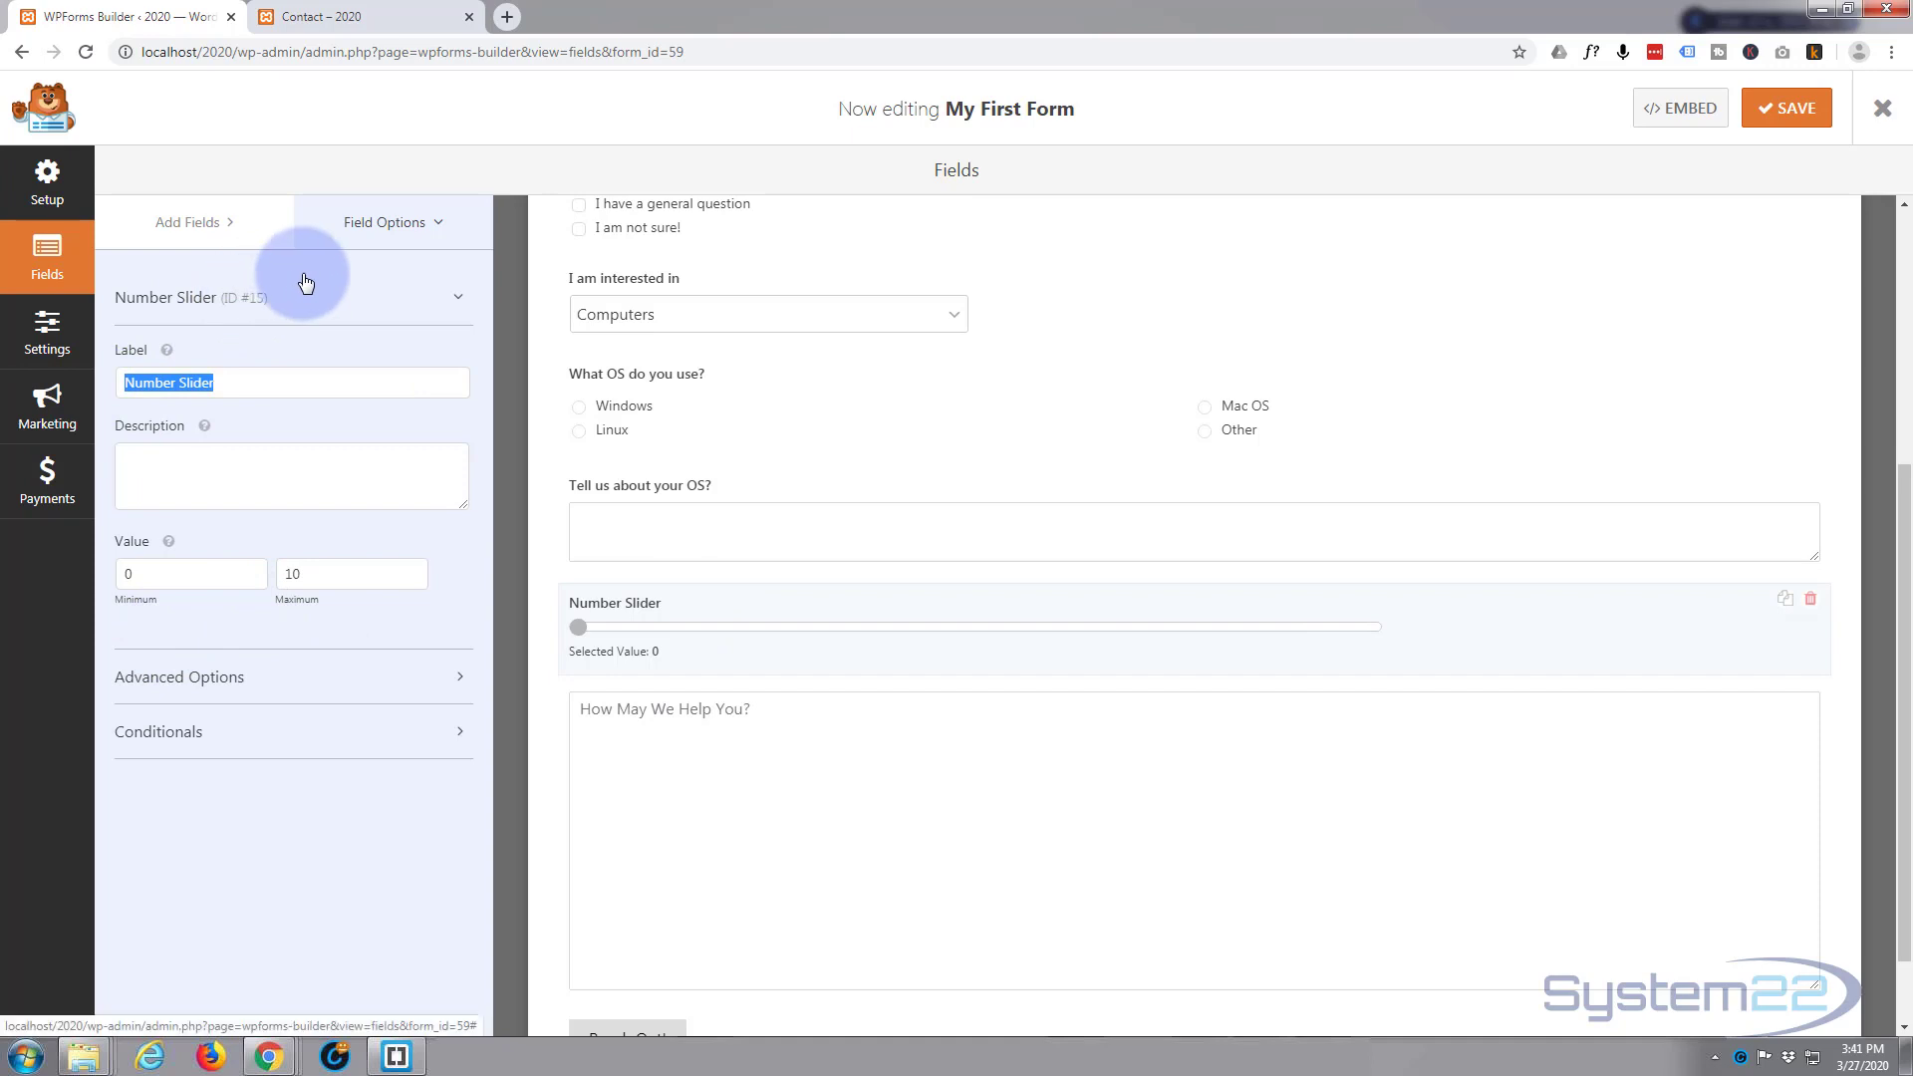
pyautogui.write('How ')
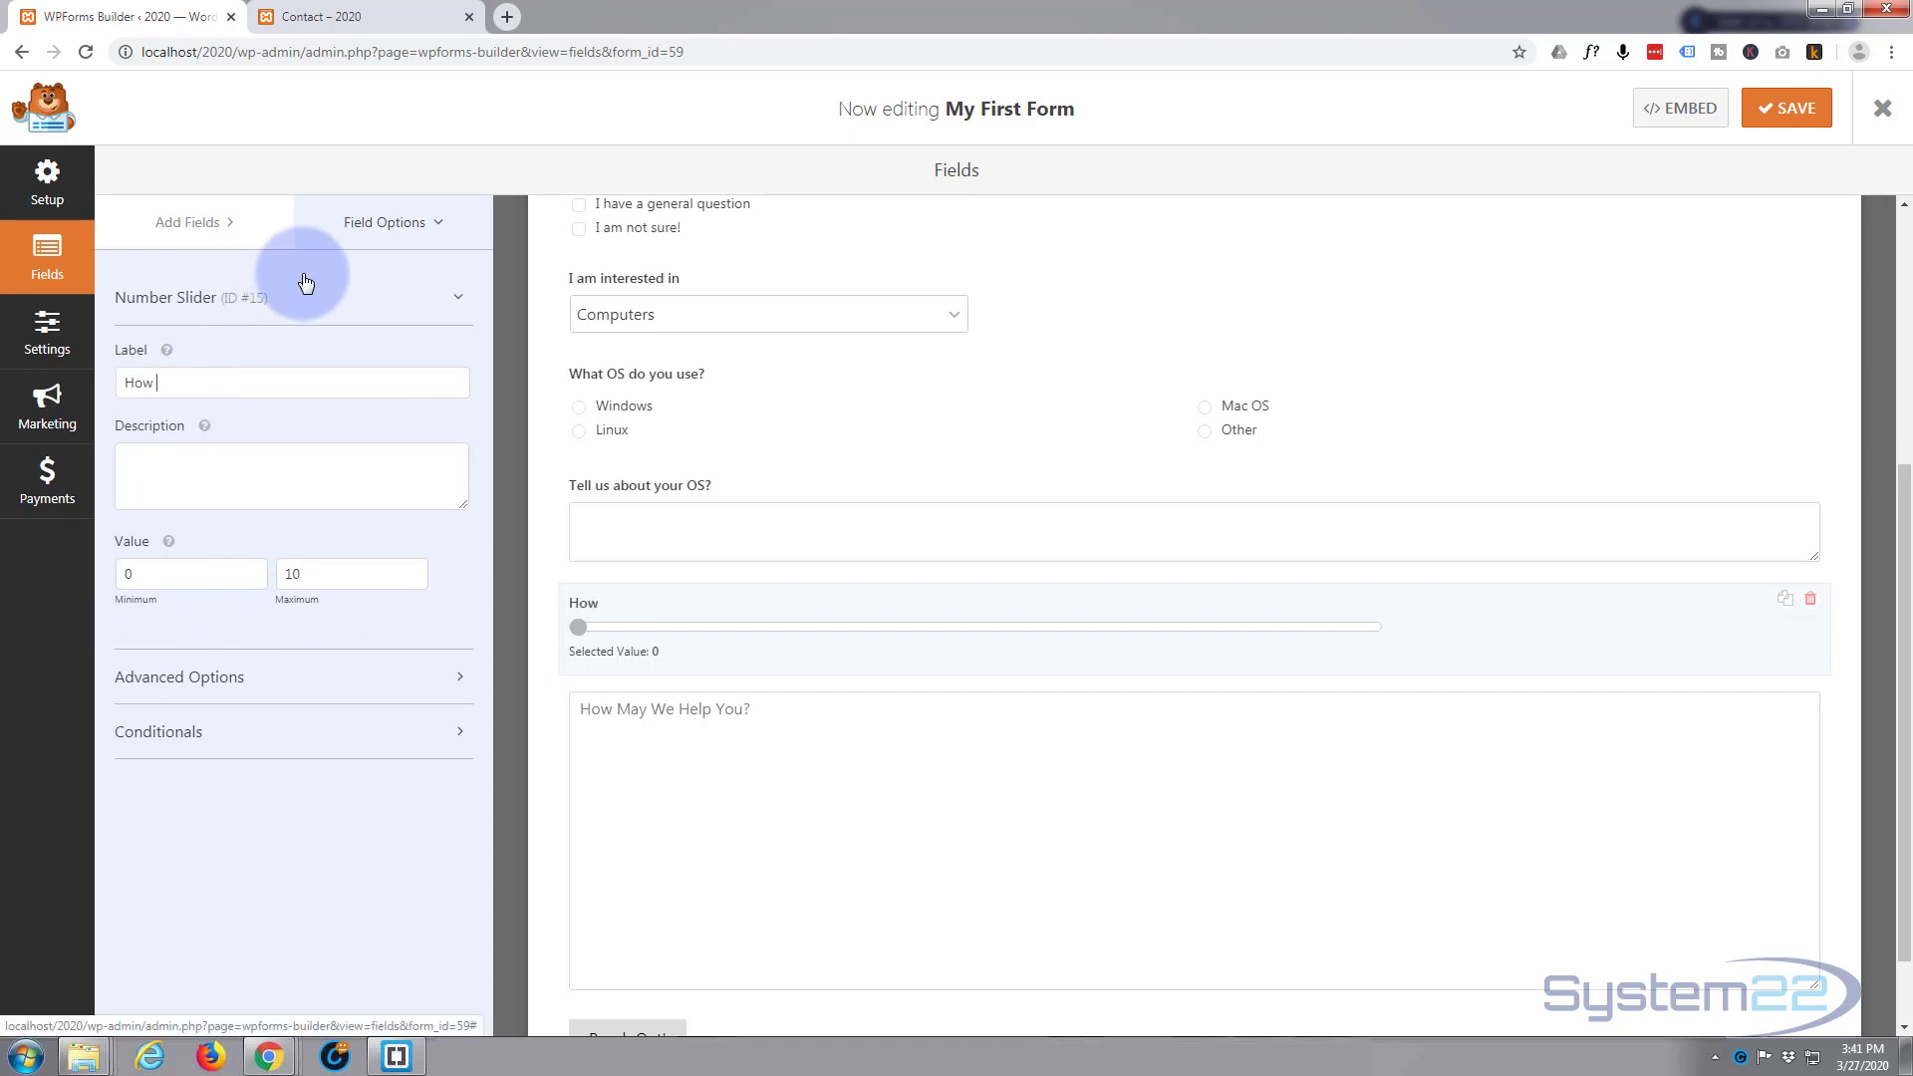
pyautogui.write('many computers do you h')
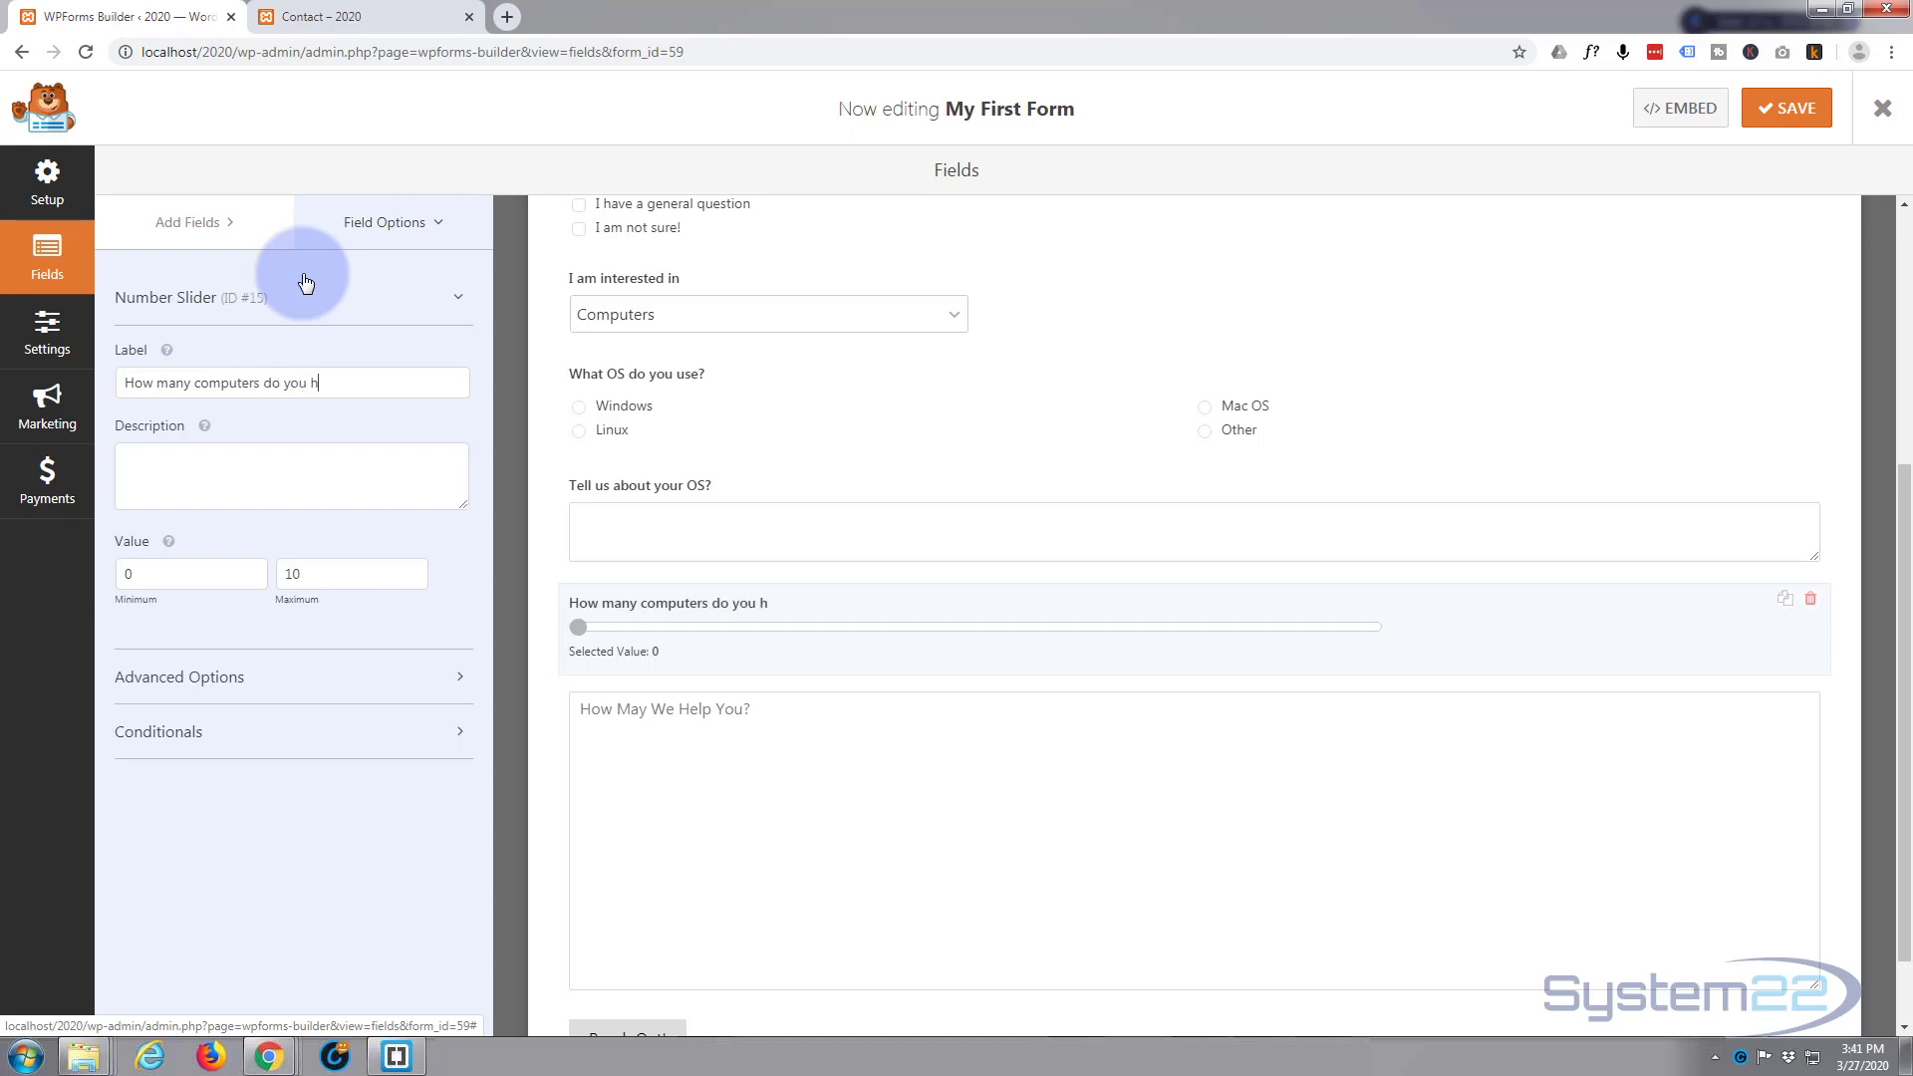
pyautogui.write('ave?')
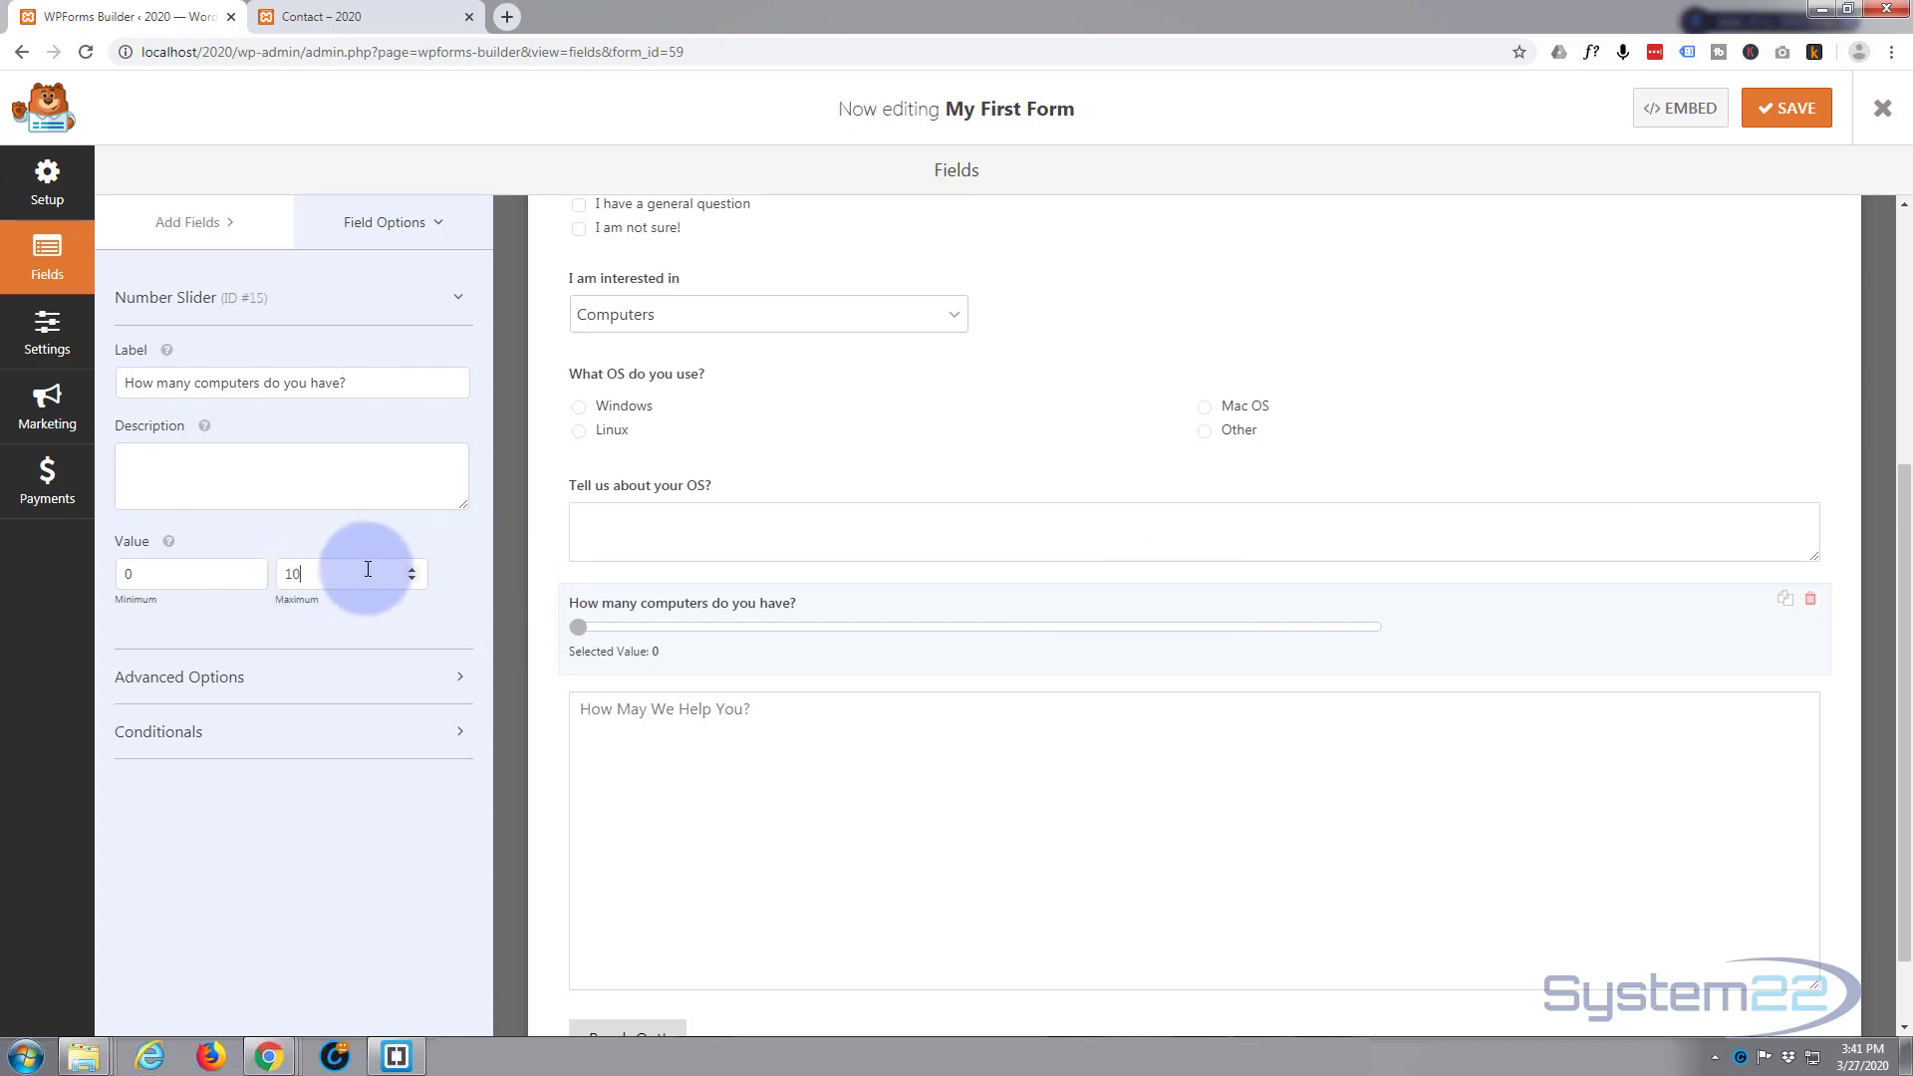
pyautogui.write('0')
# Set the computers slider's Field Size to Large under Advanced Options
pyautogui.click(275, 677)
pyautogui.scroll(-2, 295, 648)
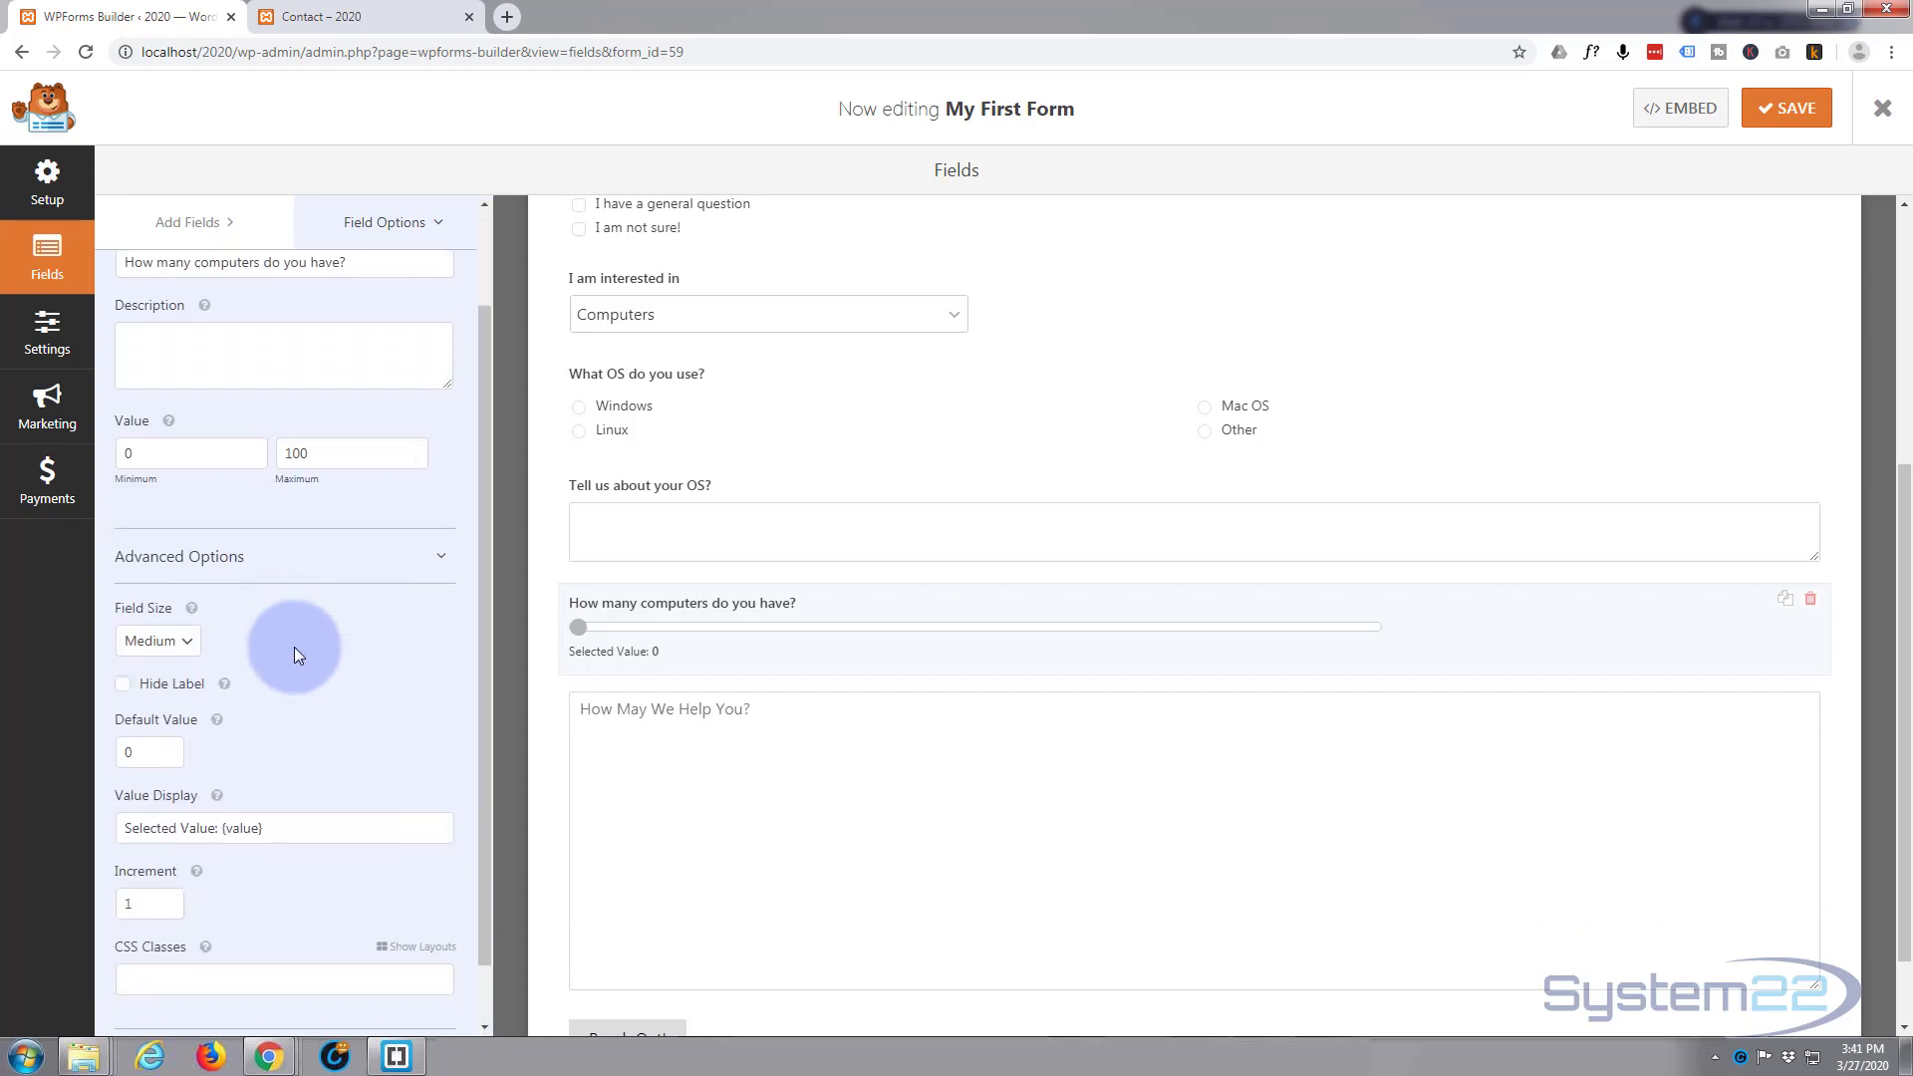
pyautogui.click(159, 573)
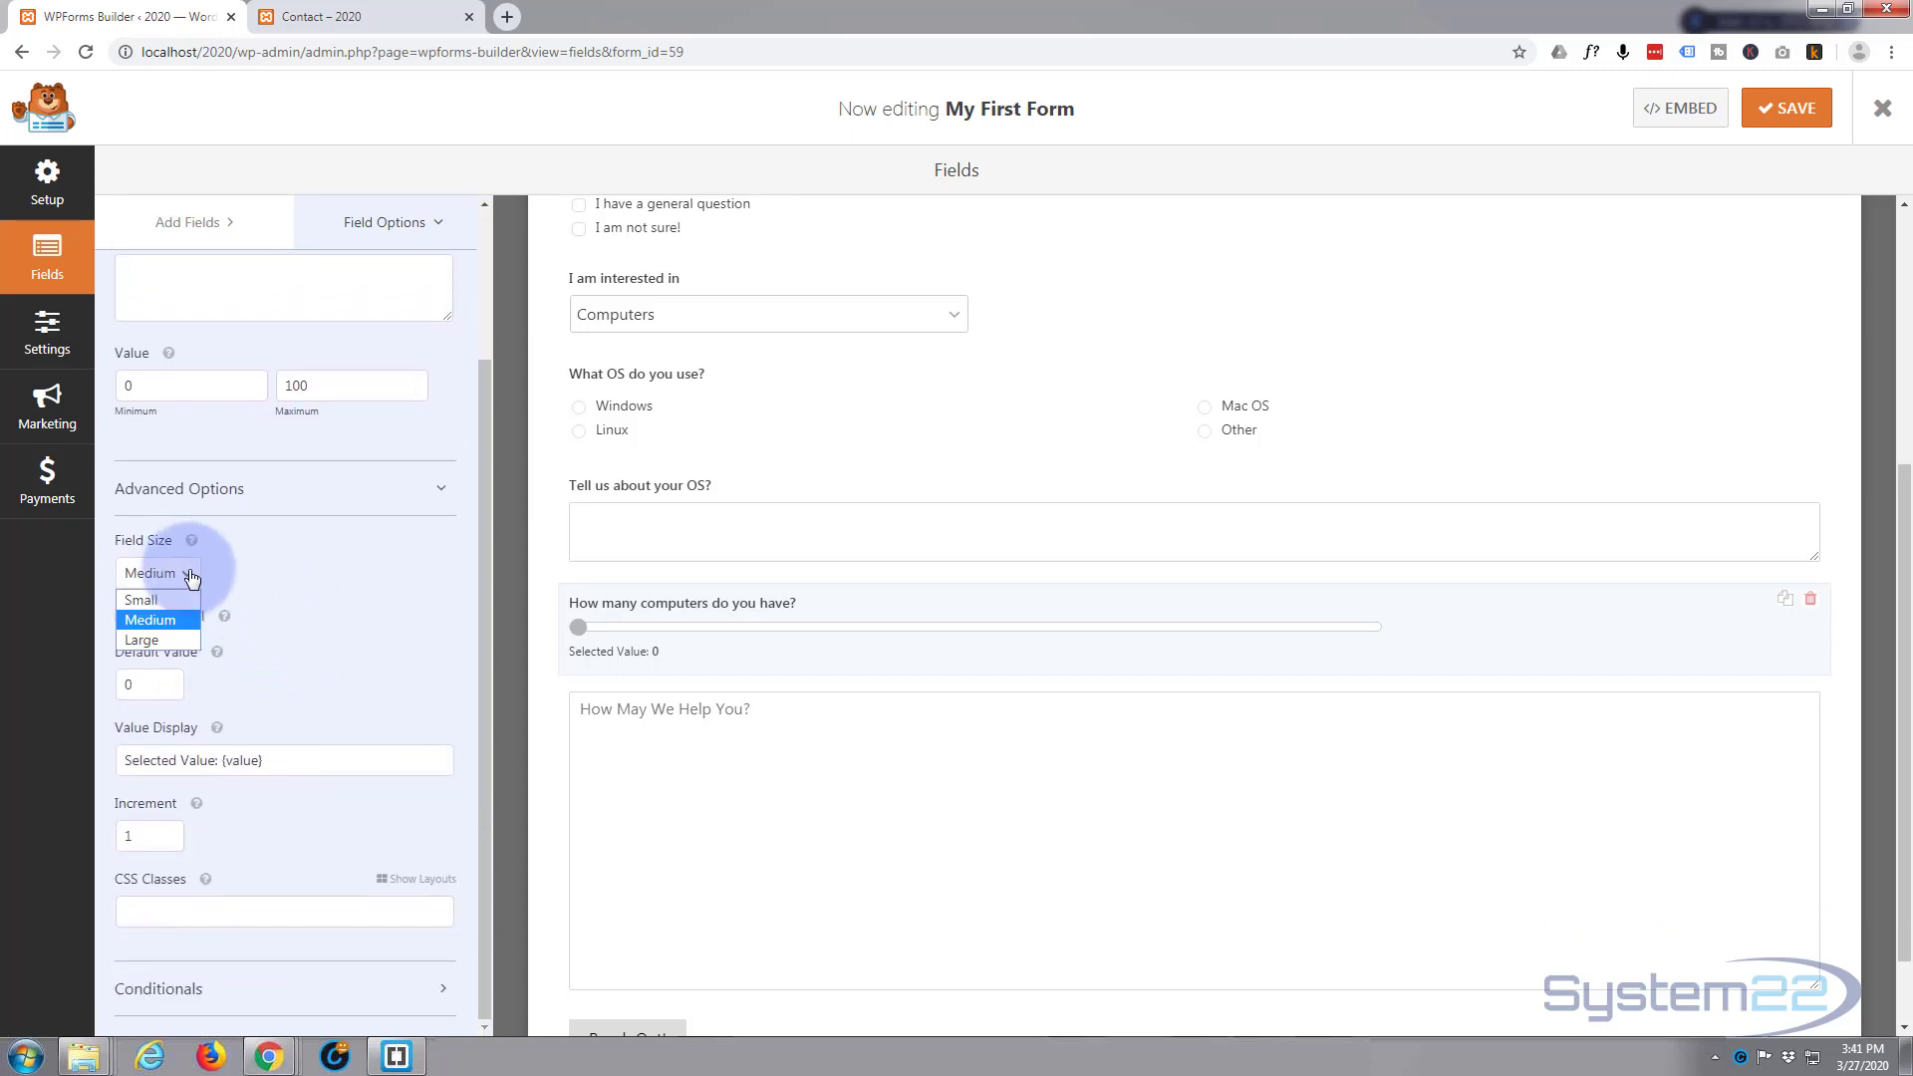
pyautogui.click(163, 640)
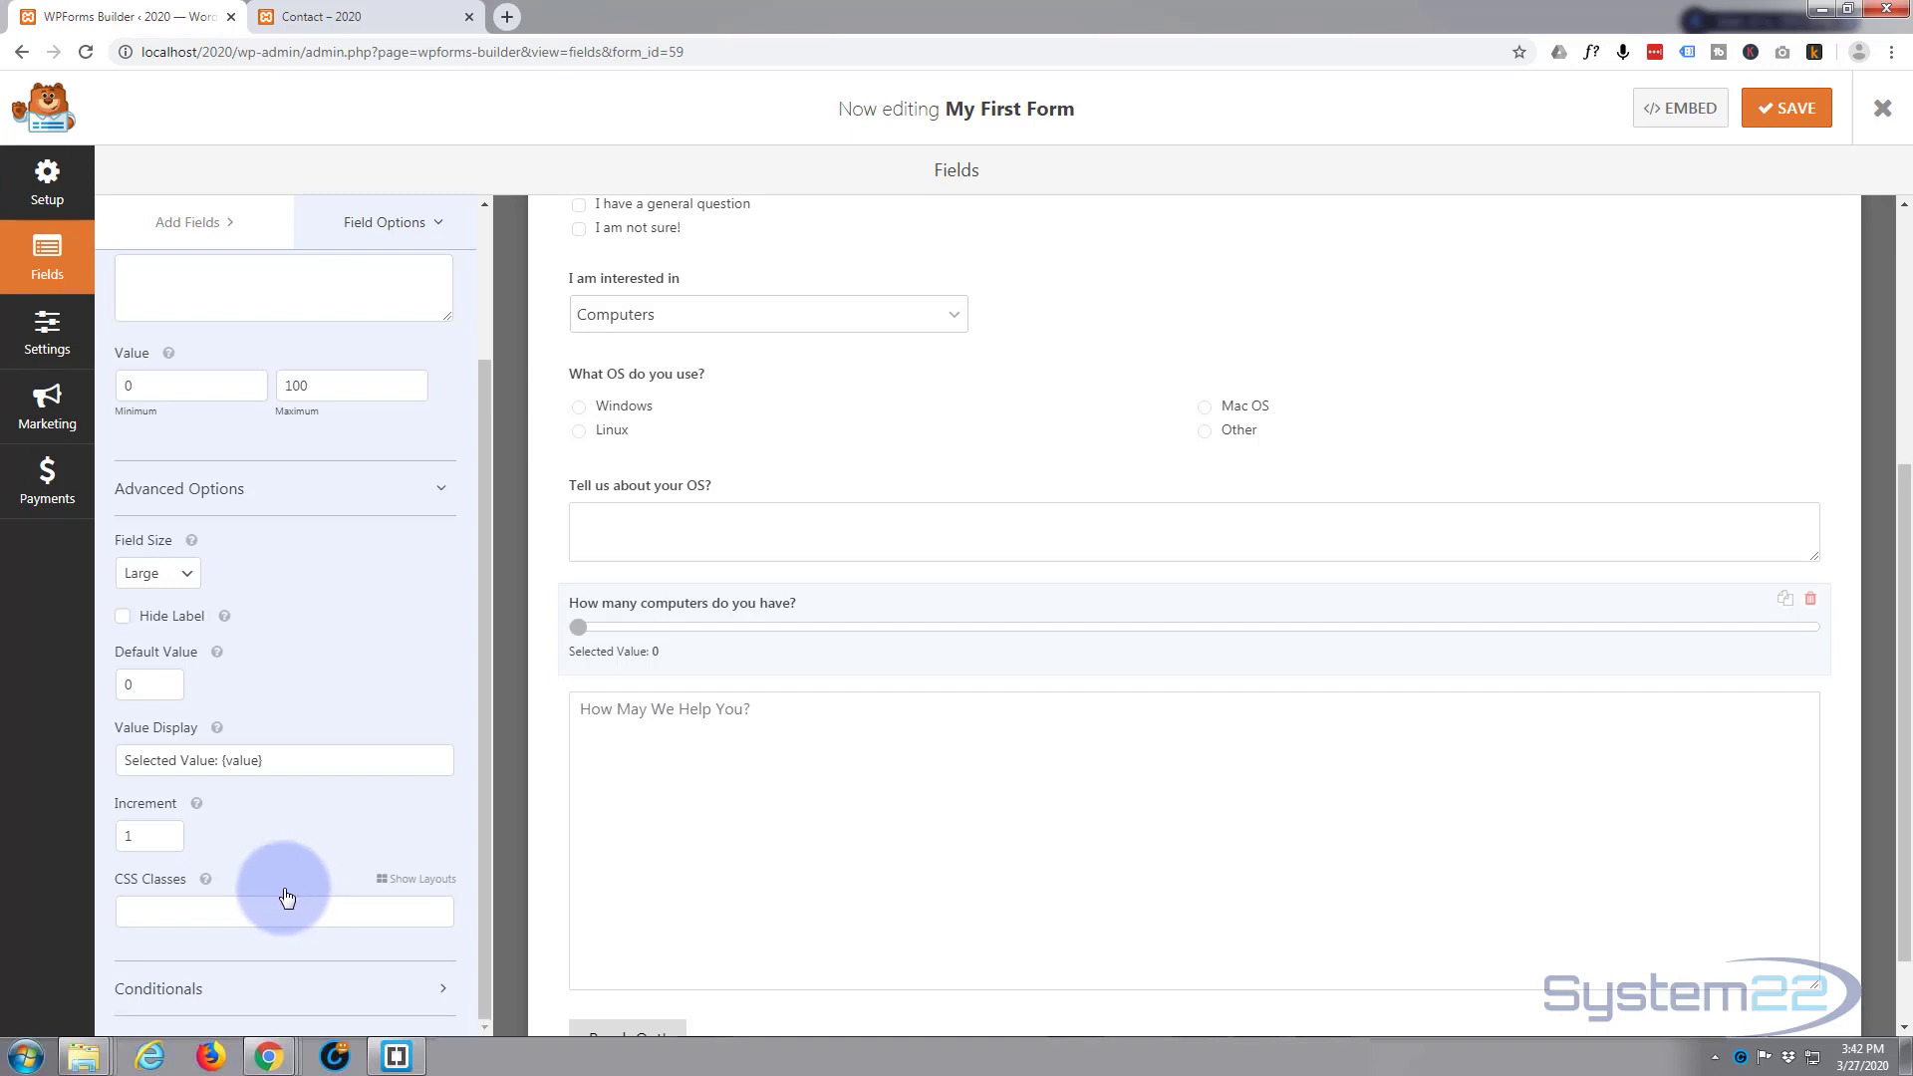
# Save the form and reload the Contact page preview to load the updated form
pyautogui.click(1793, 111)
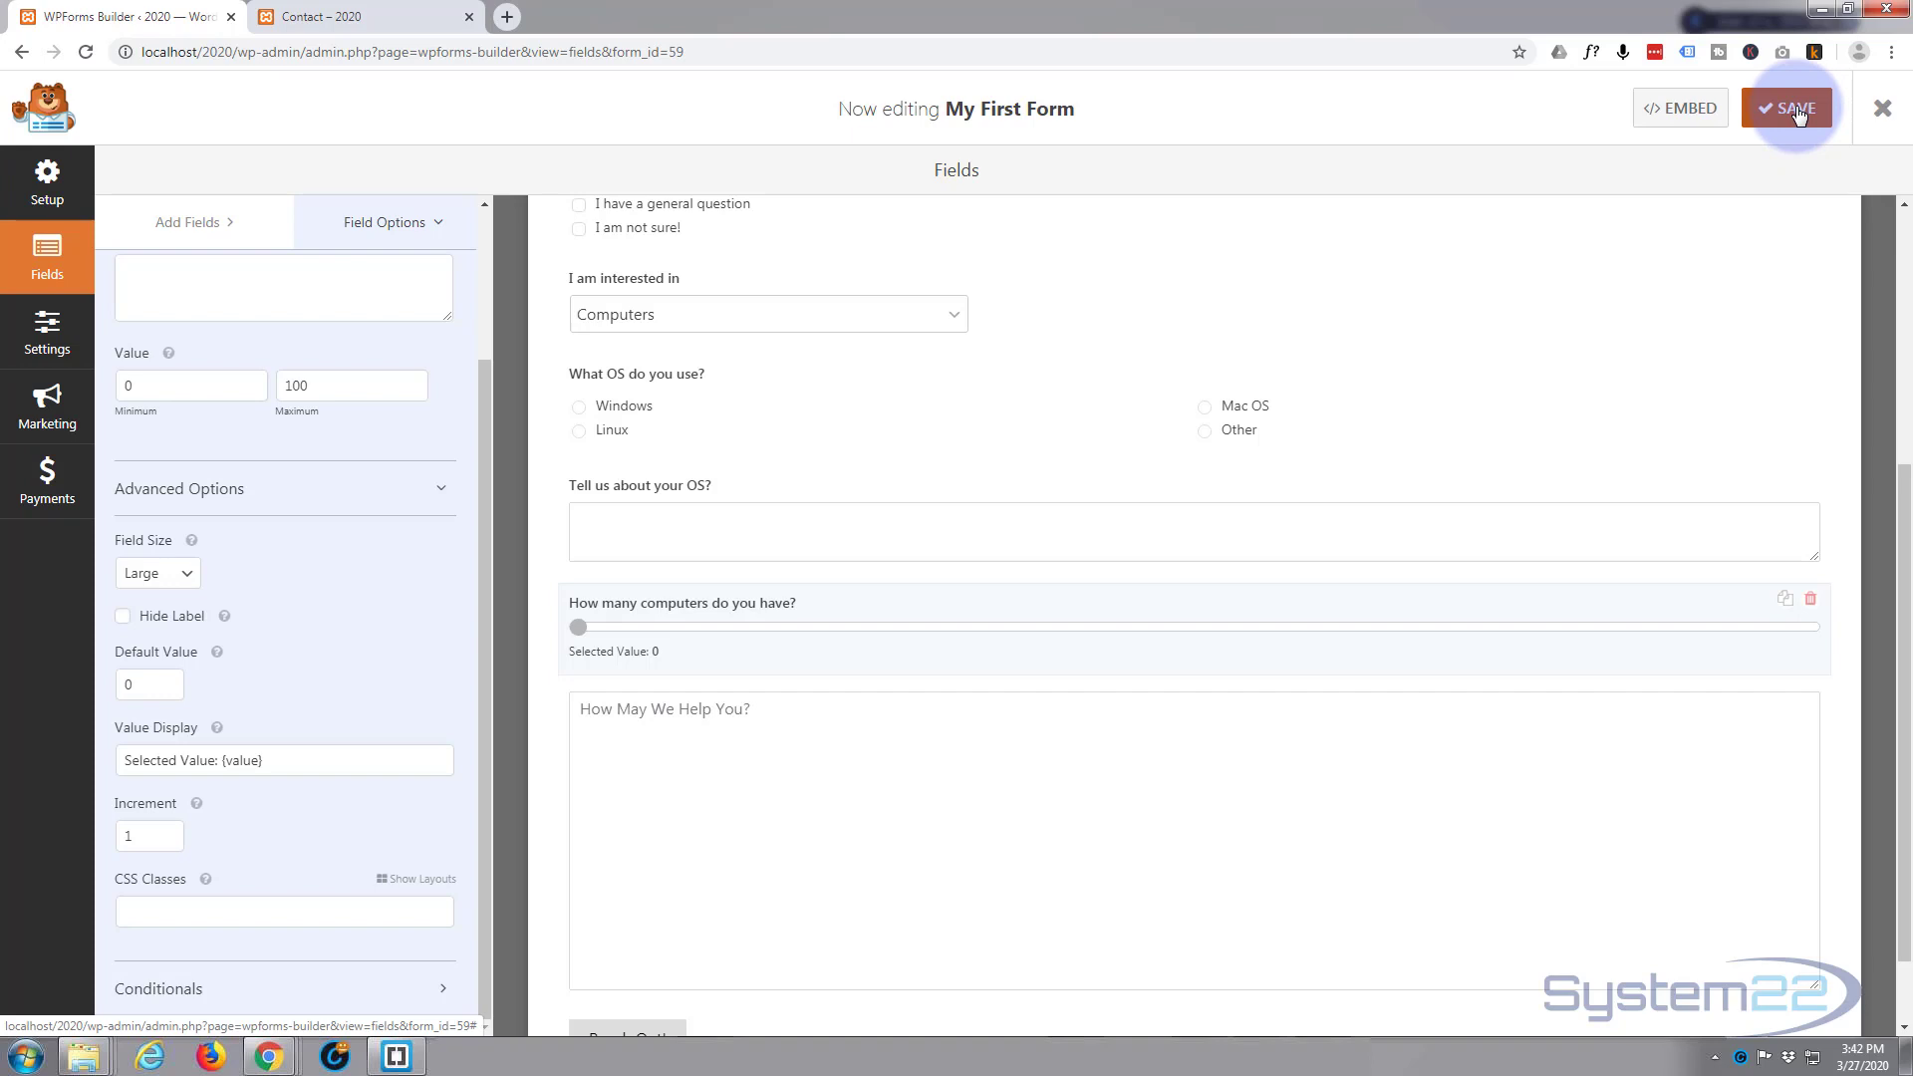
pyautogui.click(351, 12)
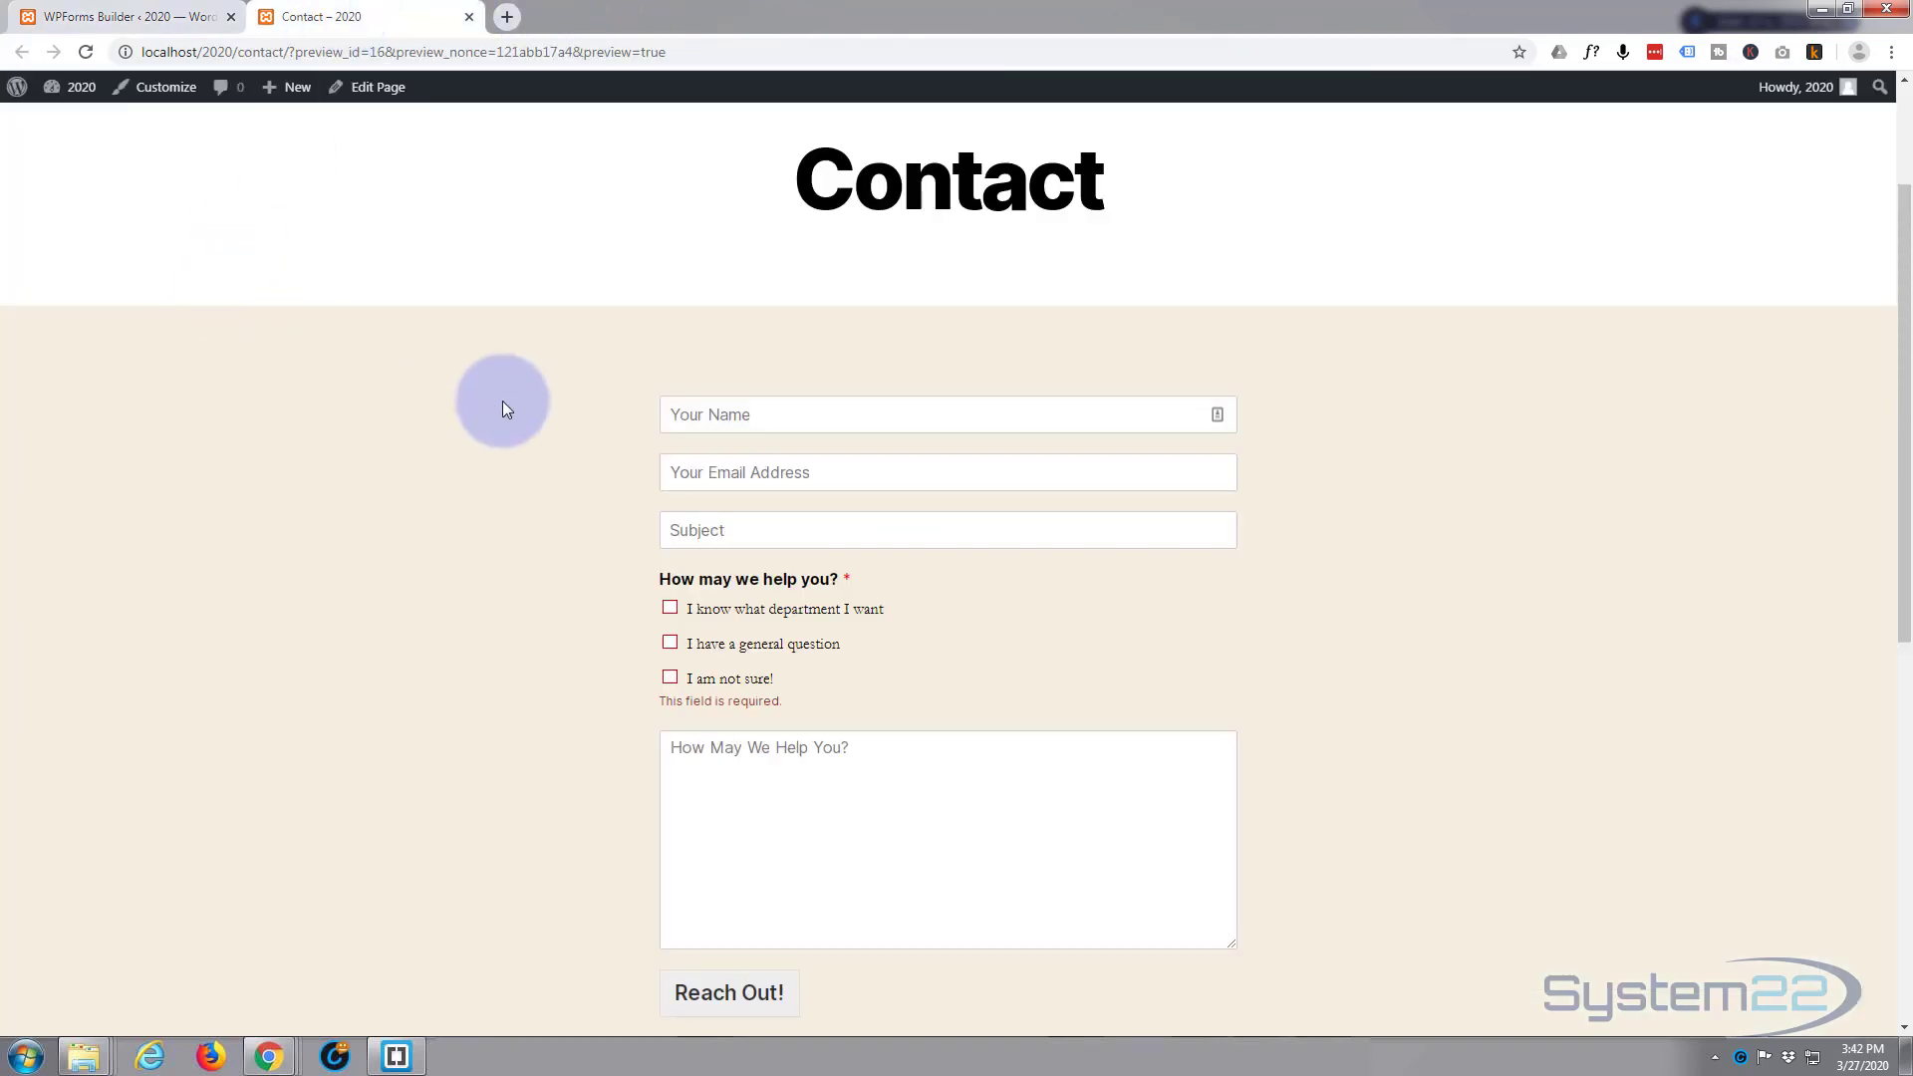
pyautogui.scroll(-1, 182, 345)
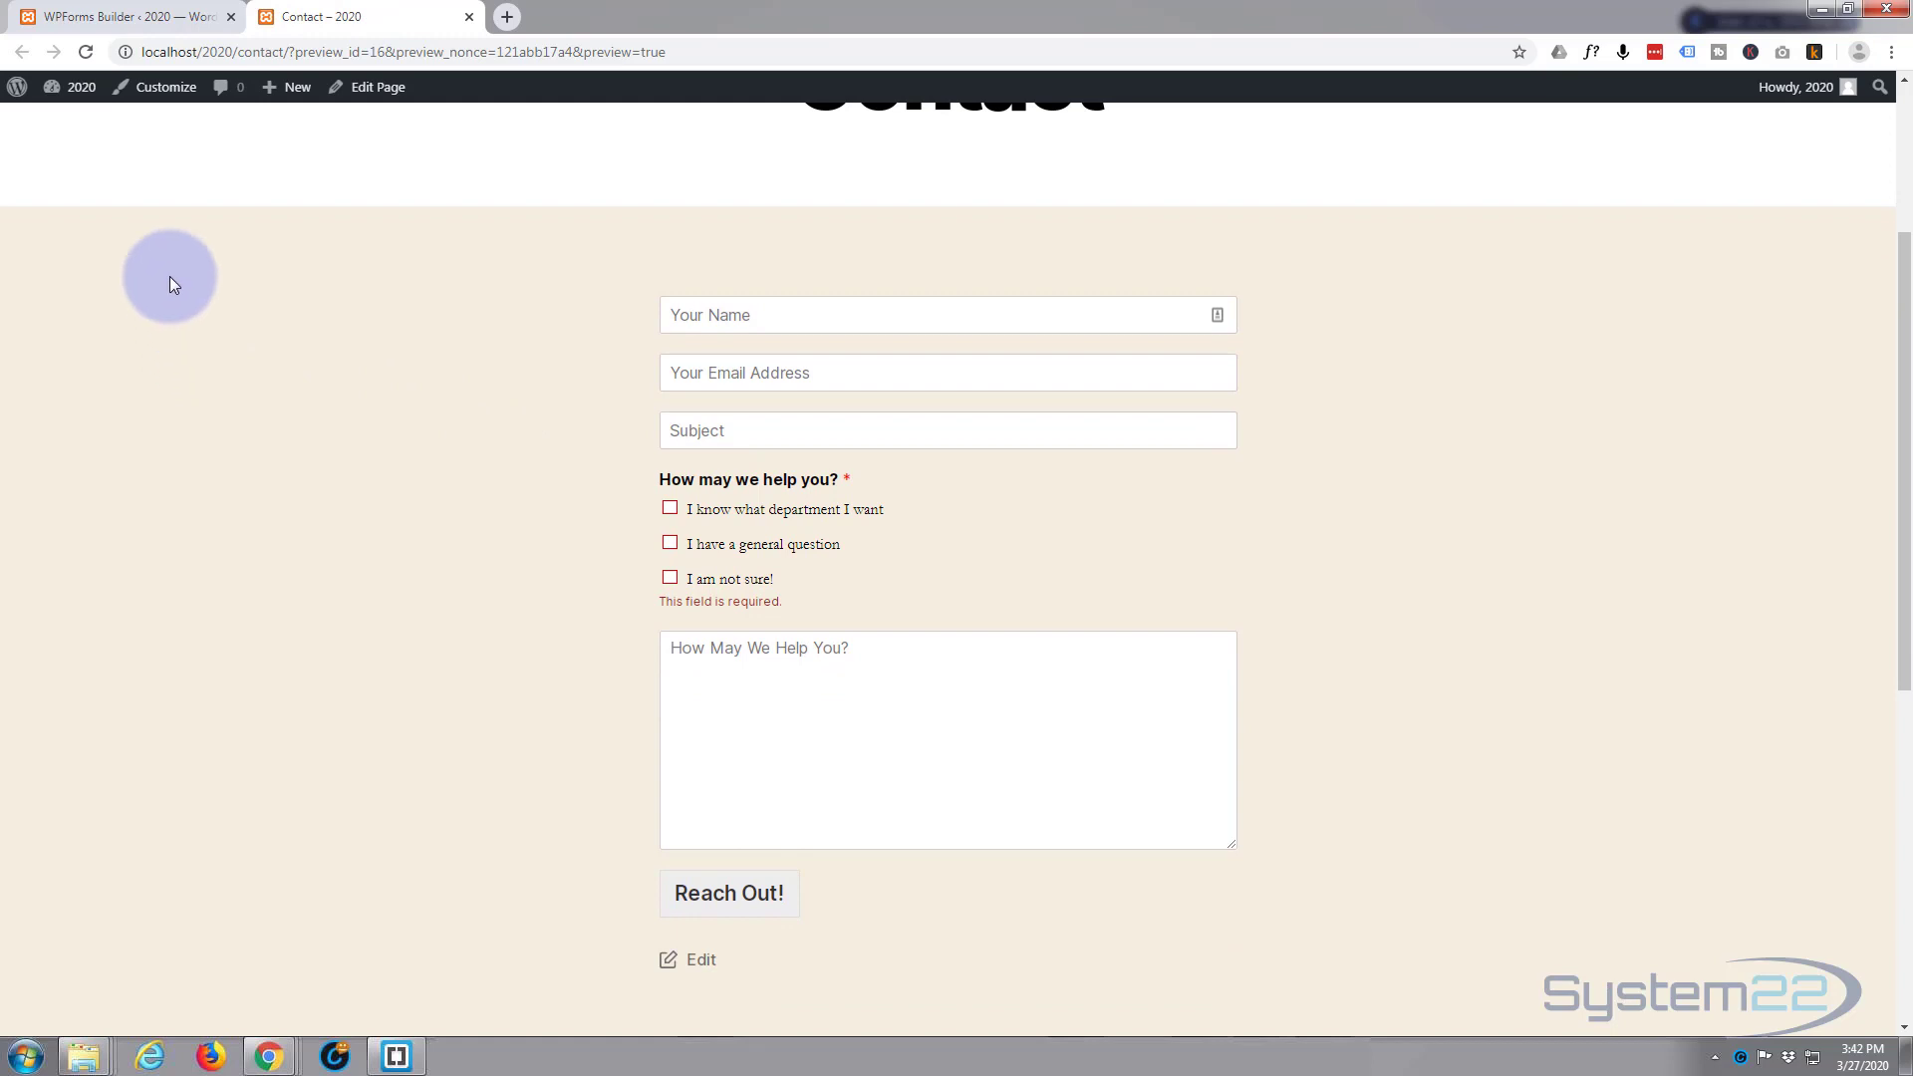
pyautogui.click(86, 53)
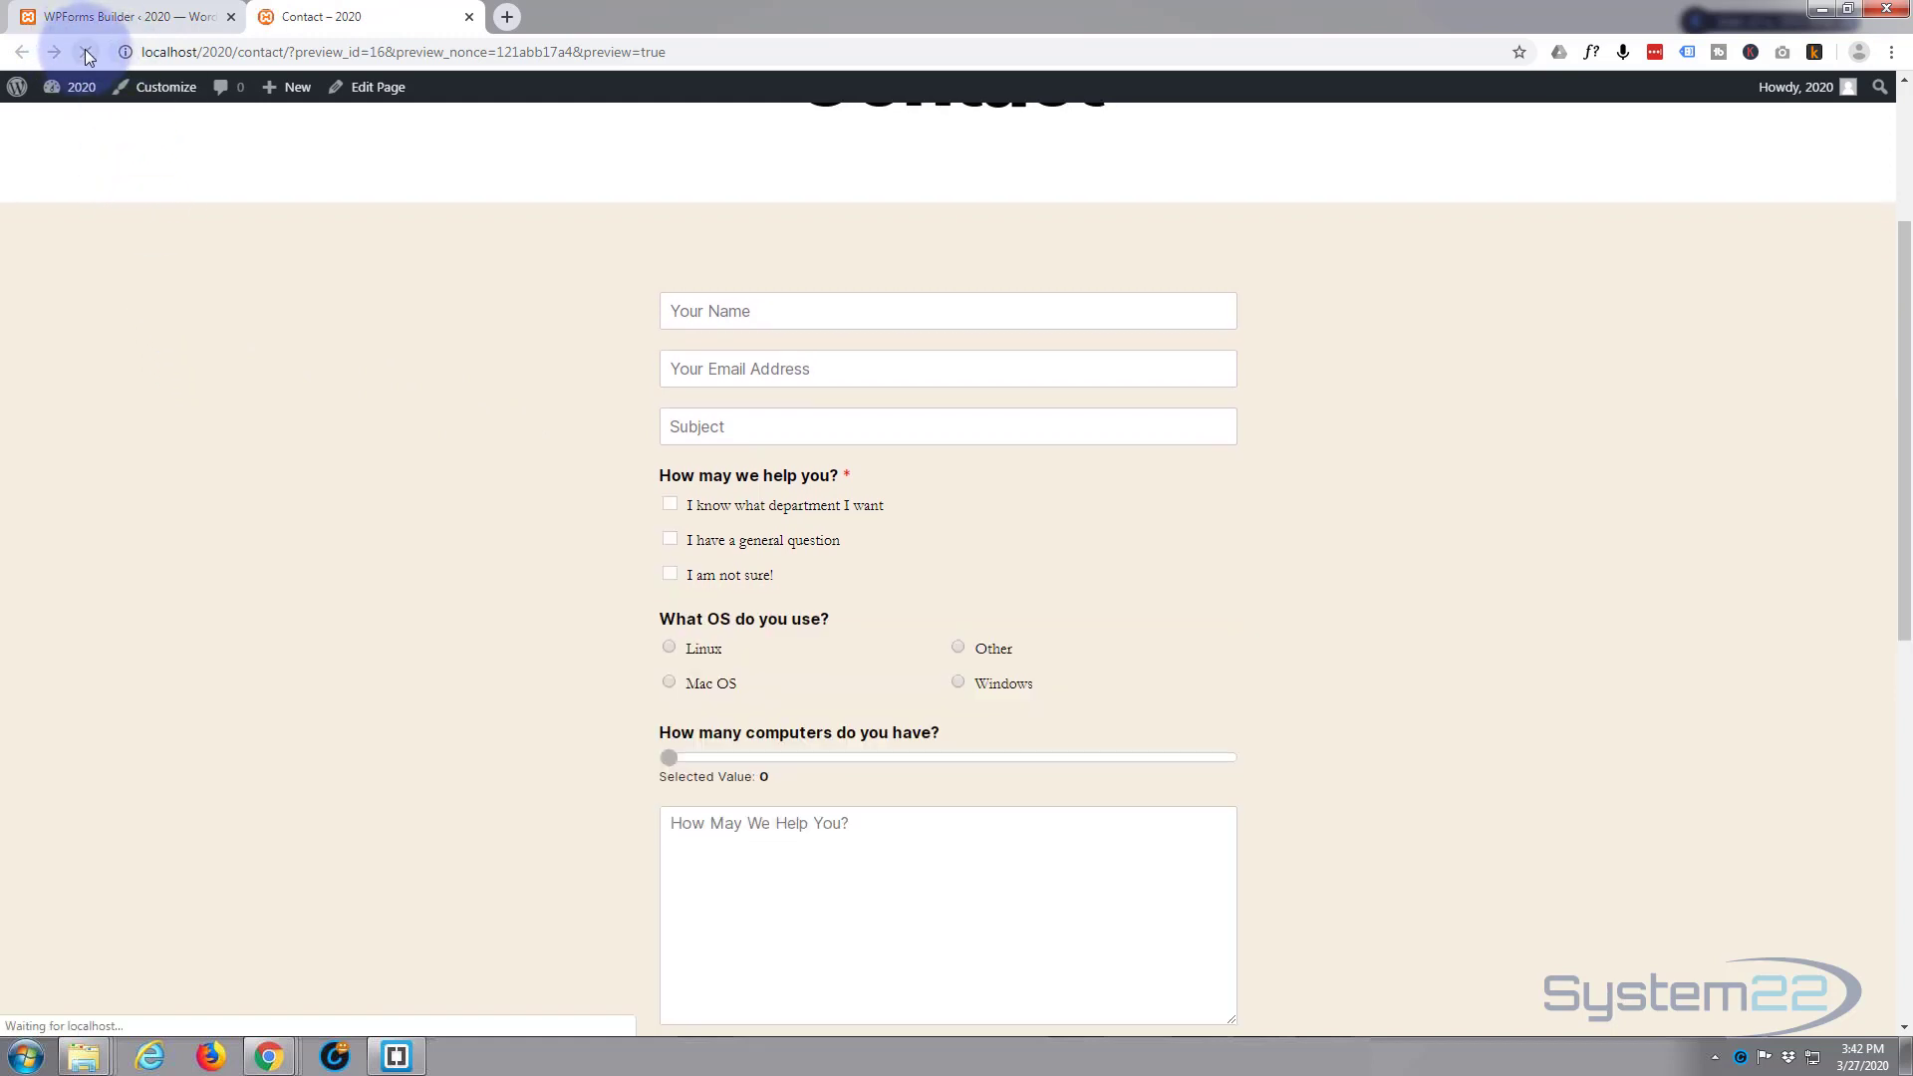
pyautogui.scroll(-1, 482, 399)
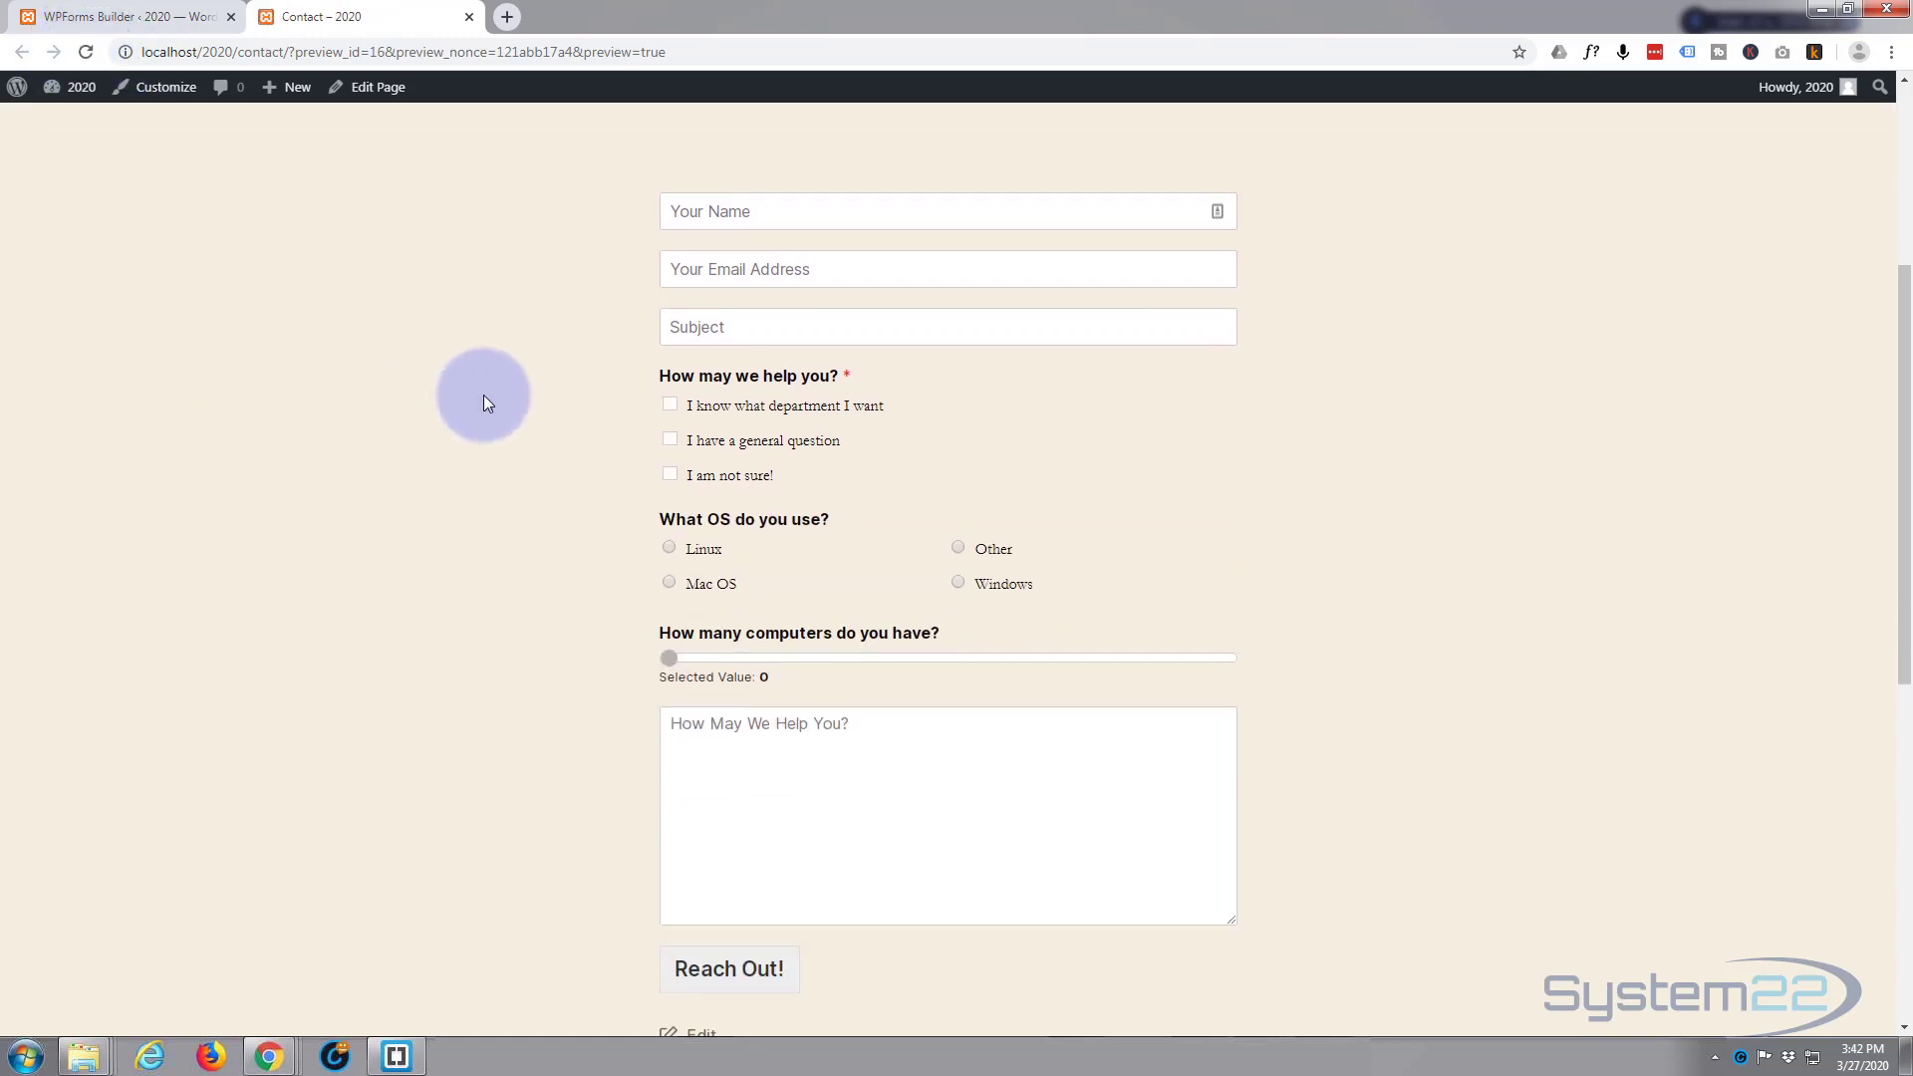
# Switch between Mac OS and Other to show and hide the 'Tell us about your OS?' box
pyautogui.click(668, 584)
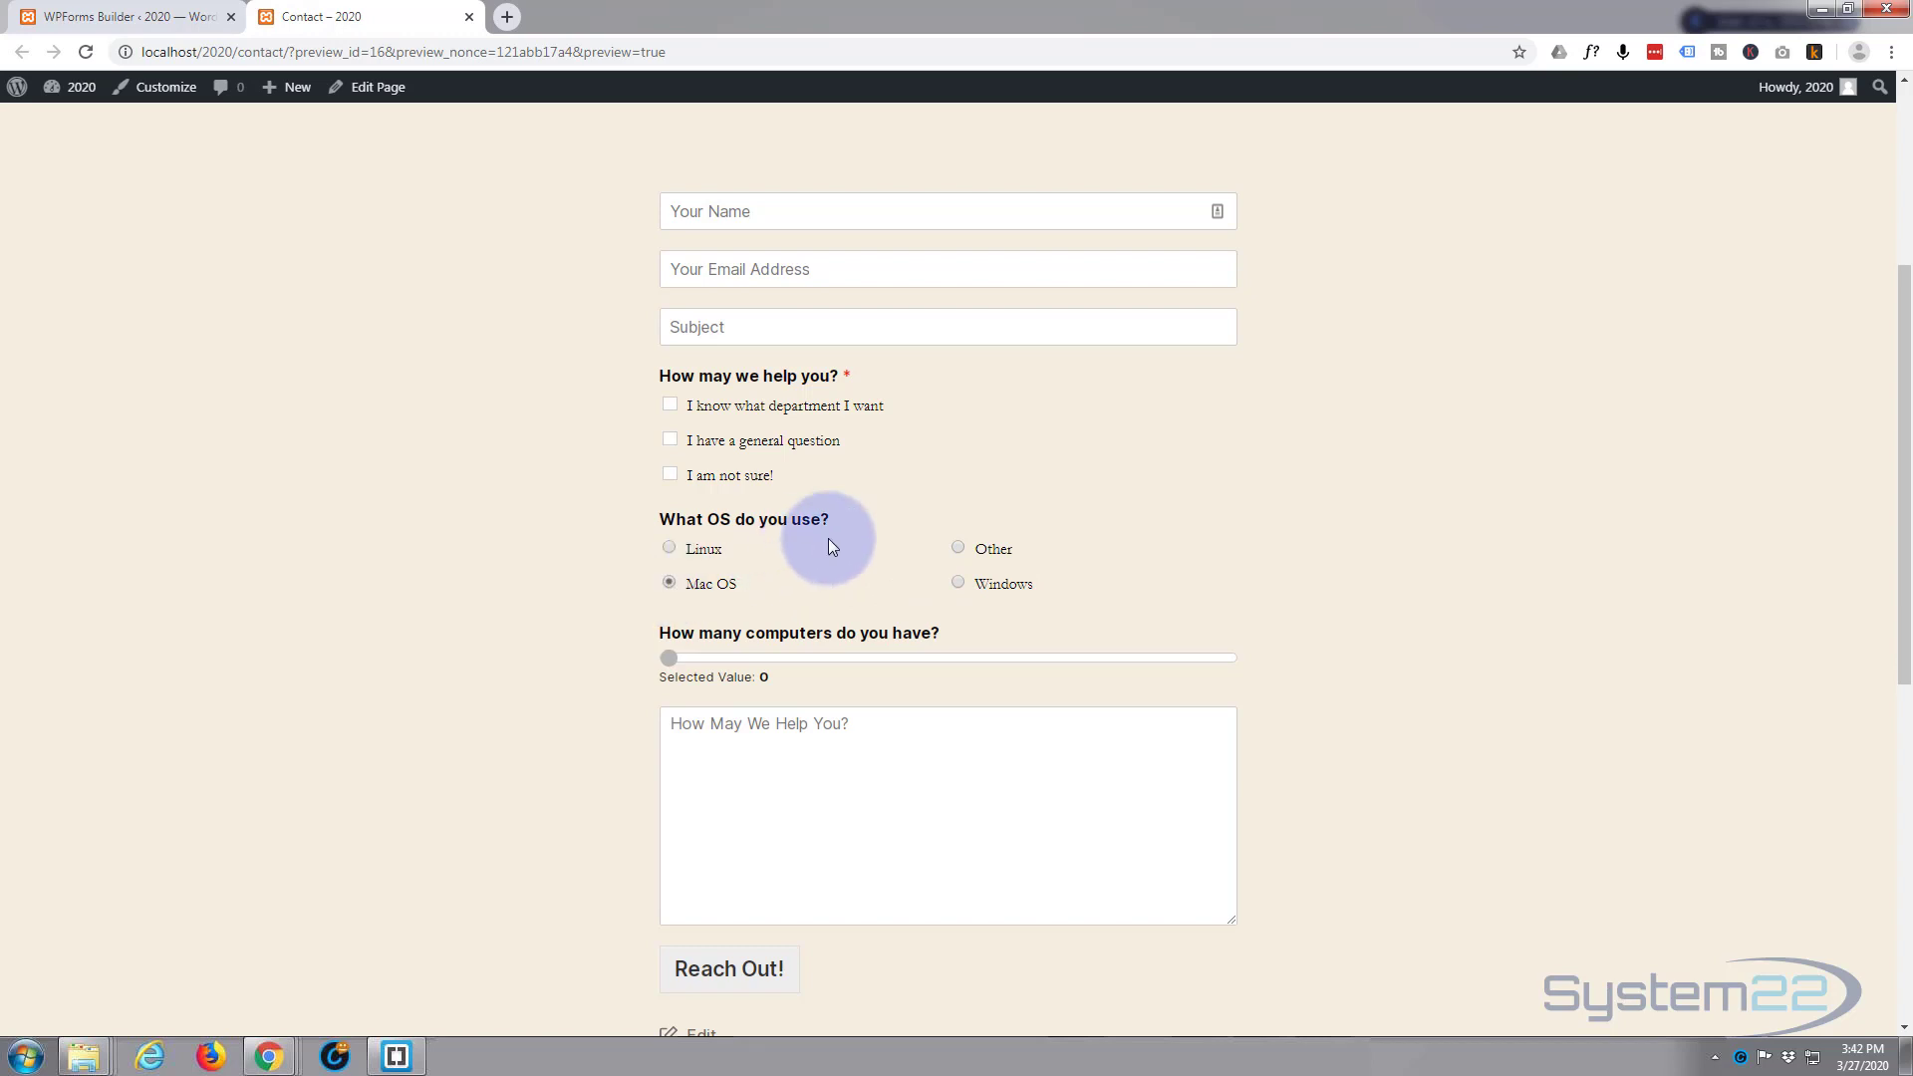
pyautogui.click(956, 548)
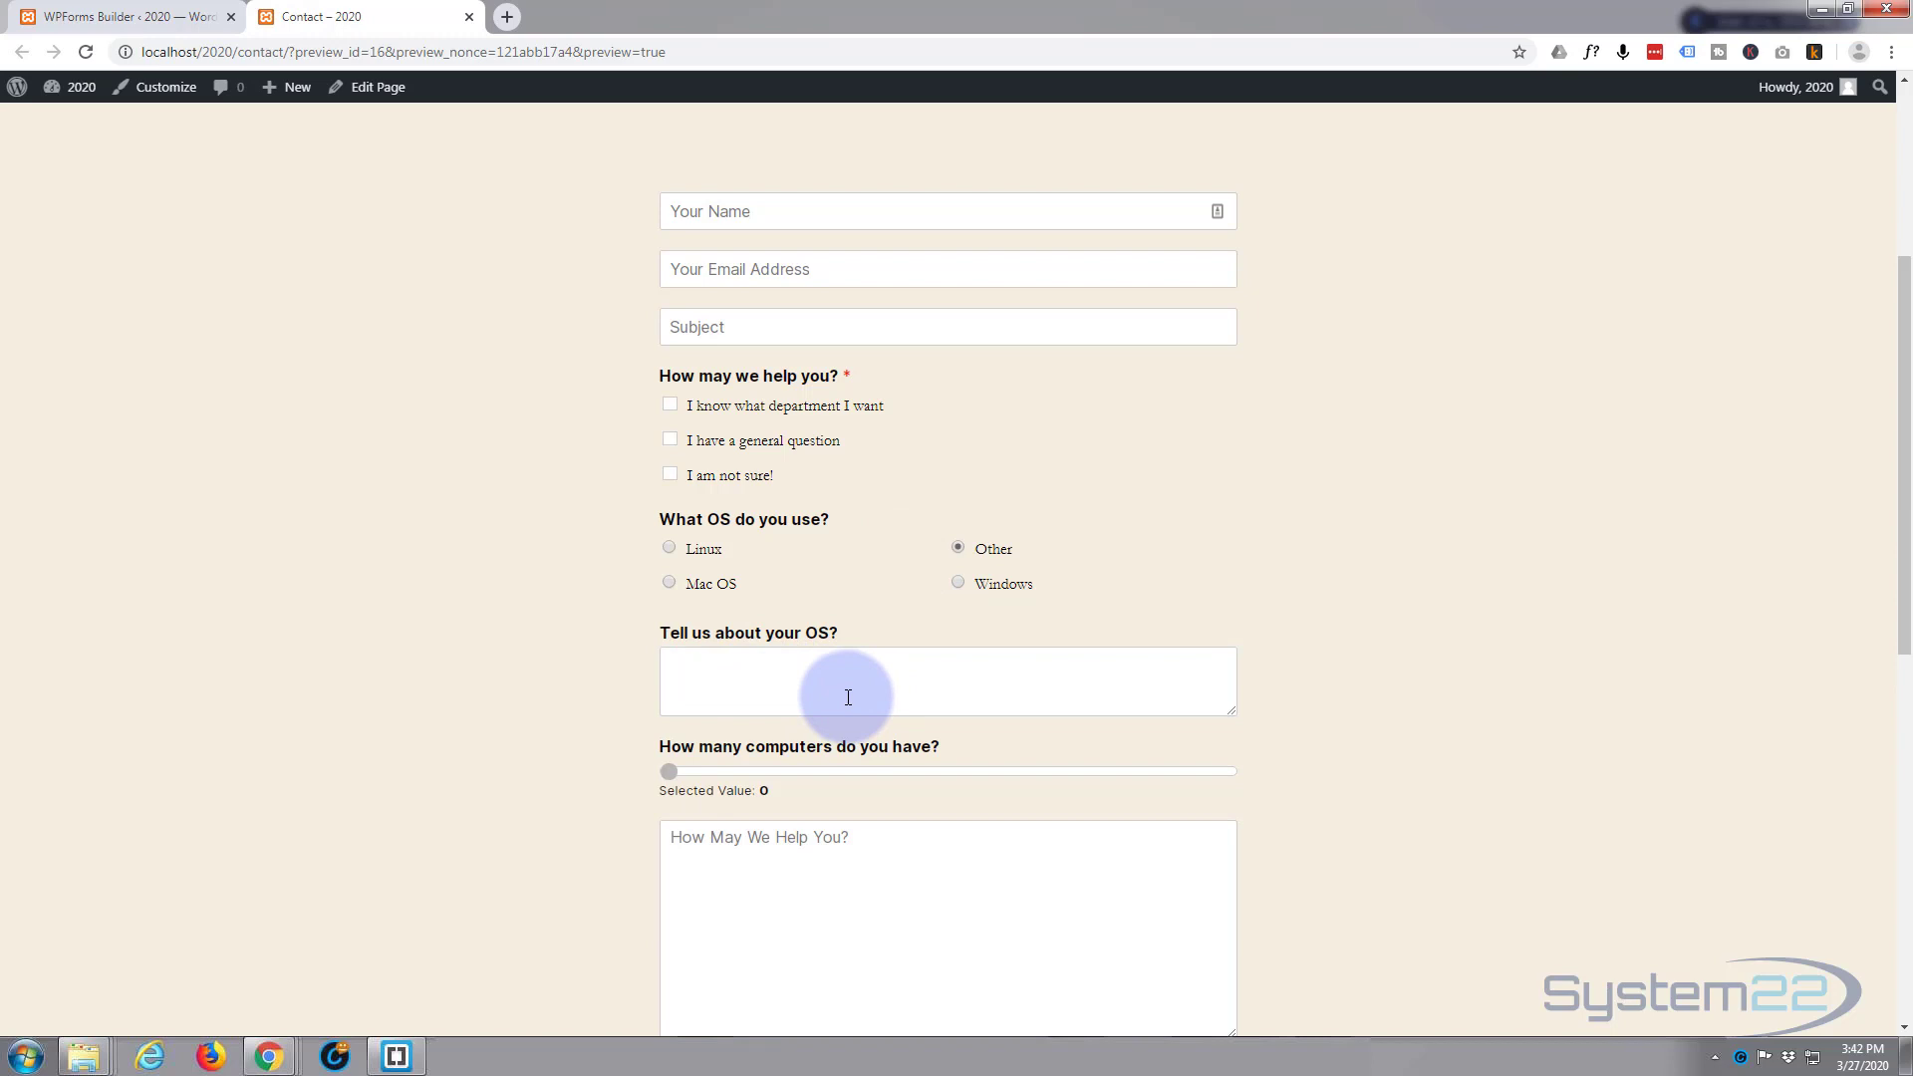
pyautogui.click(957, 583)
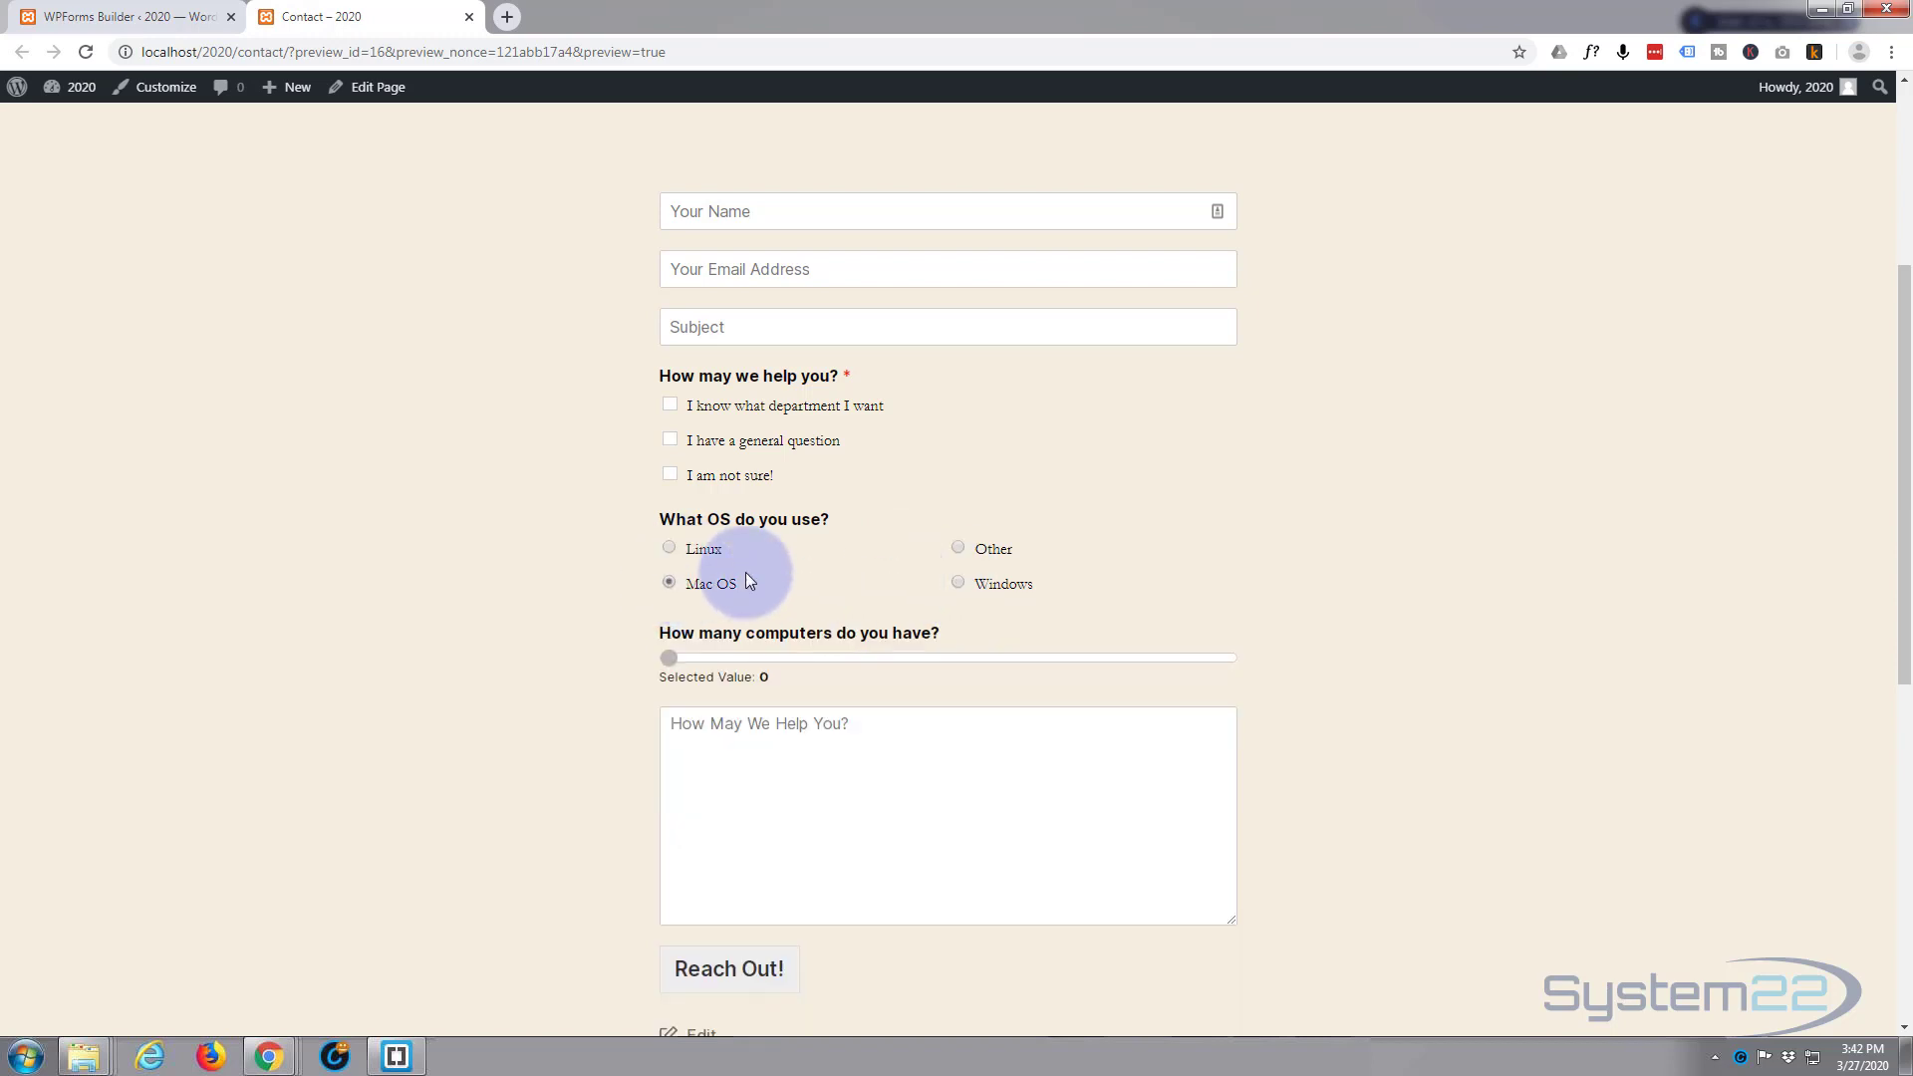
pyautogui.click(957, 548)
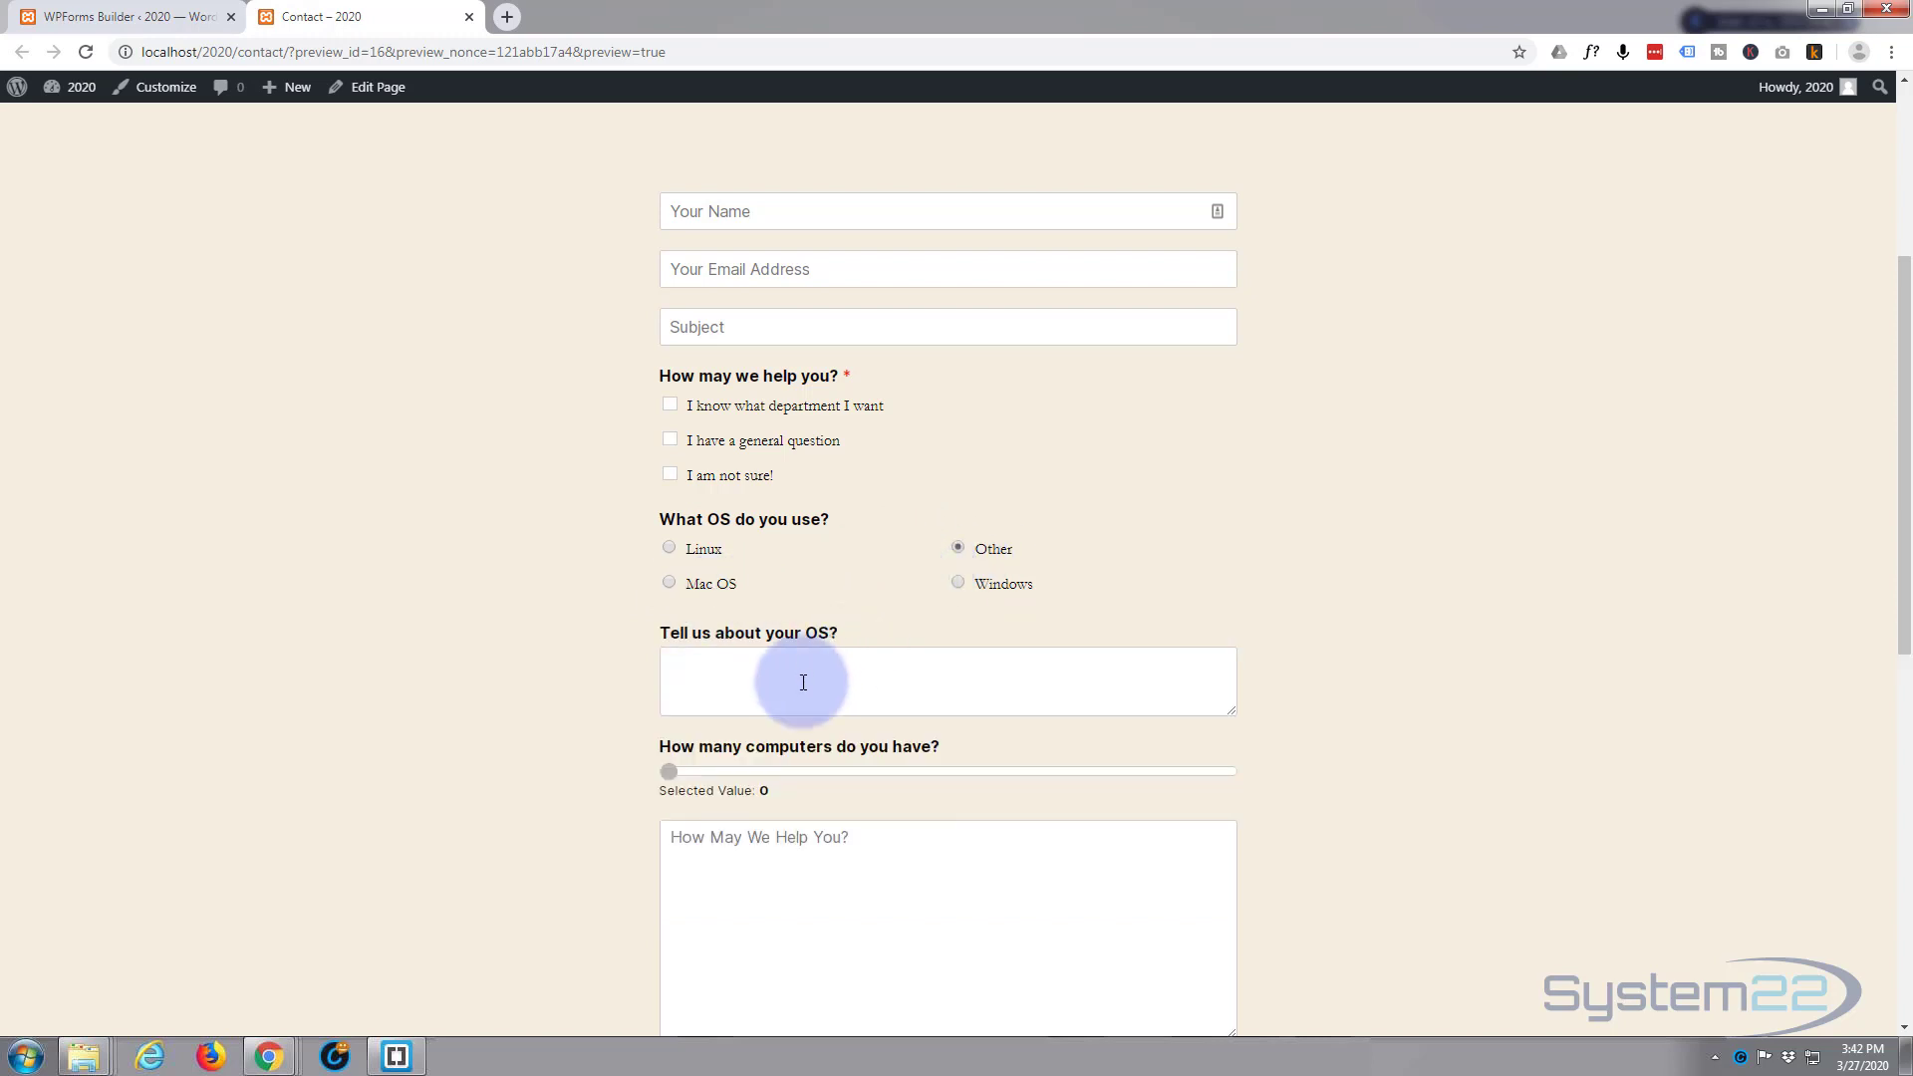
pyautogui.click(756, 674)
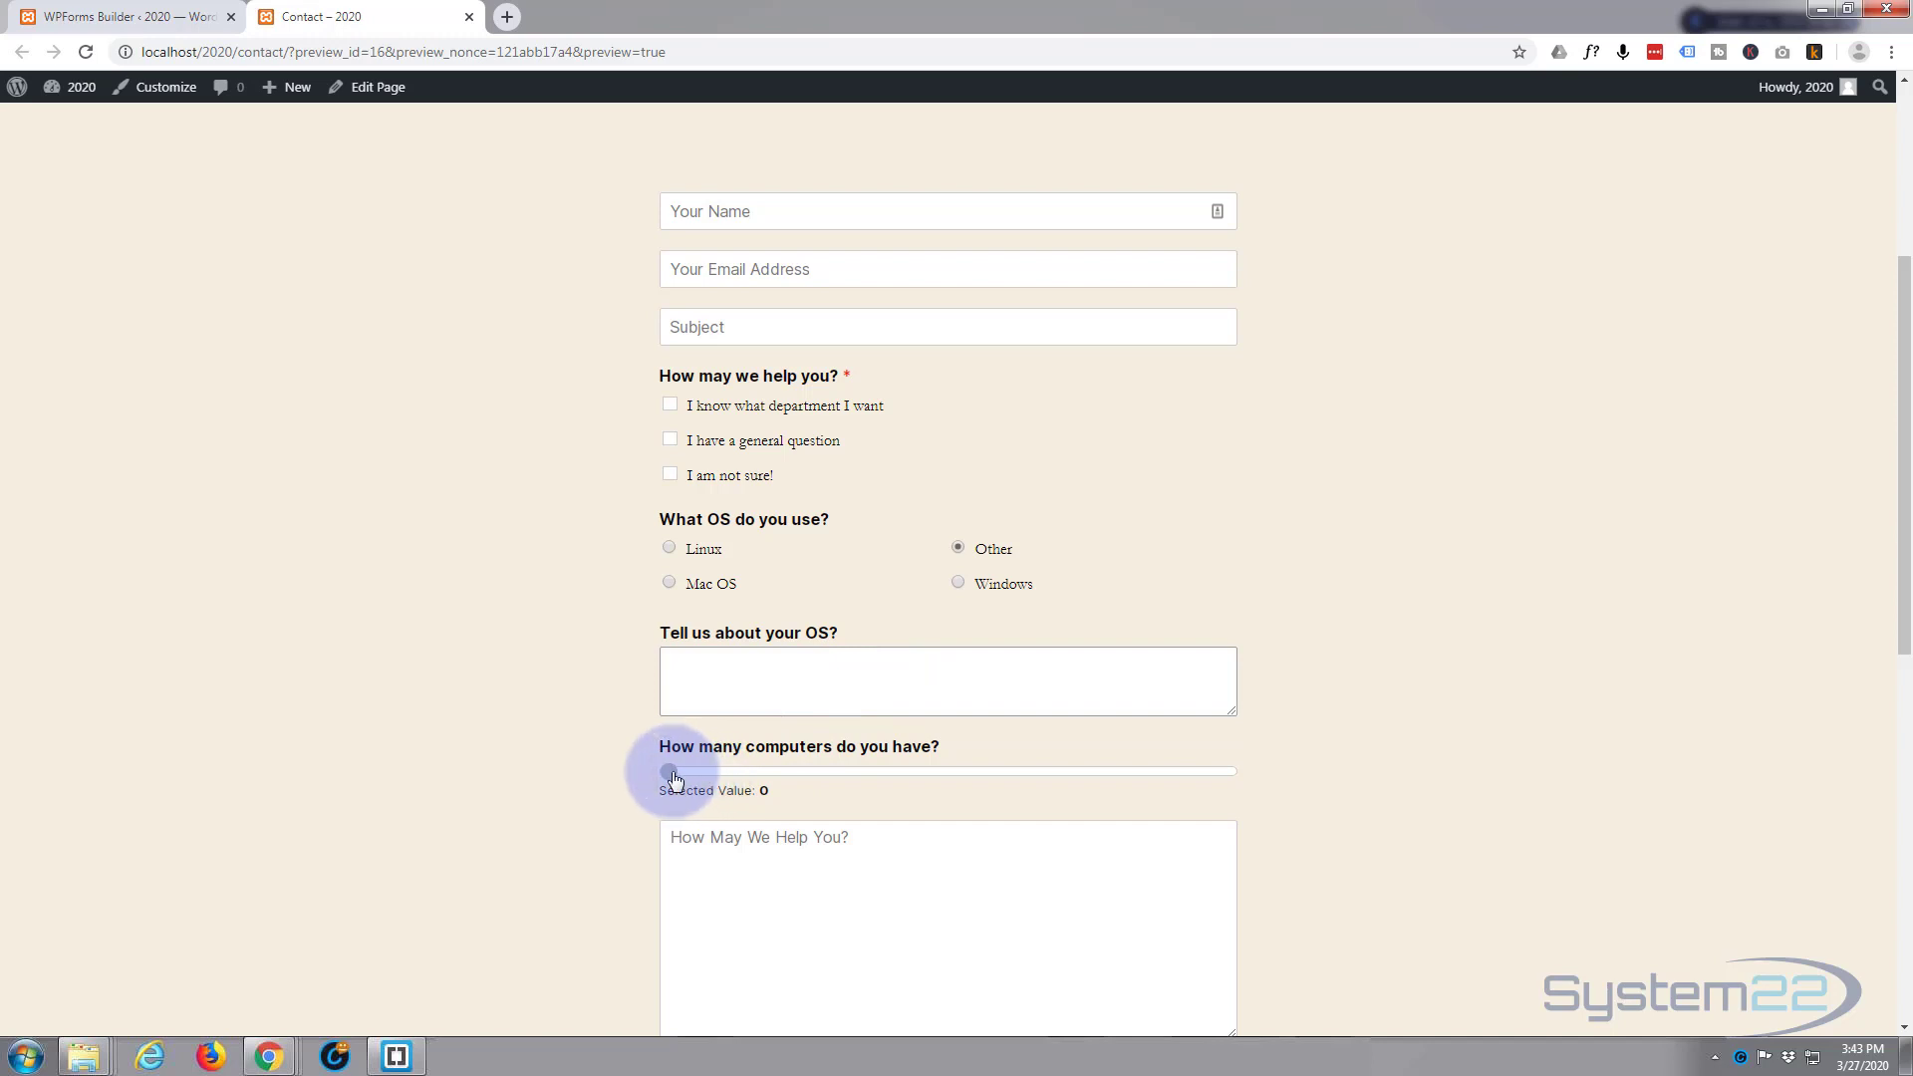
# Drag the computers slider until its selected value reads 51
pyautogui.moveTo(672, 778); pyautogui.dragTo(954, 773)
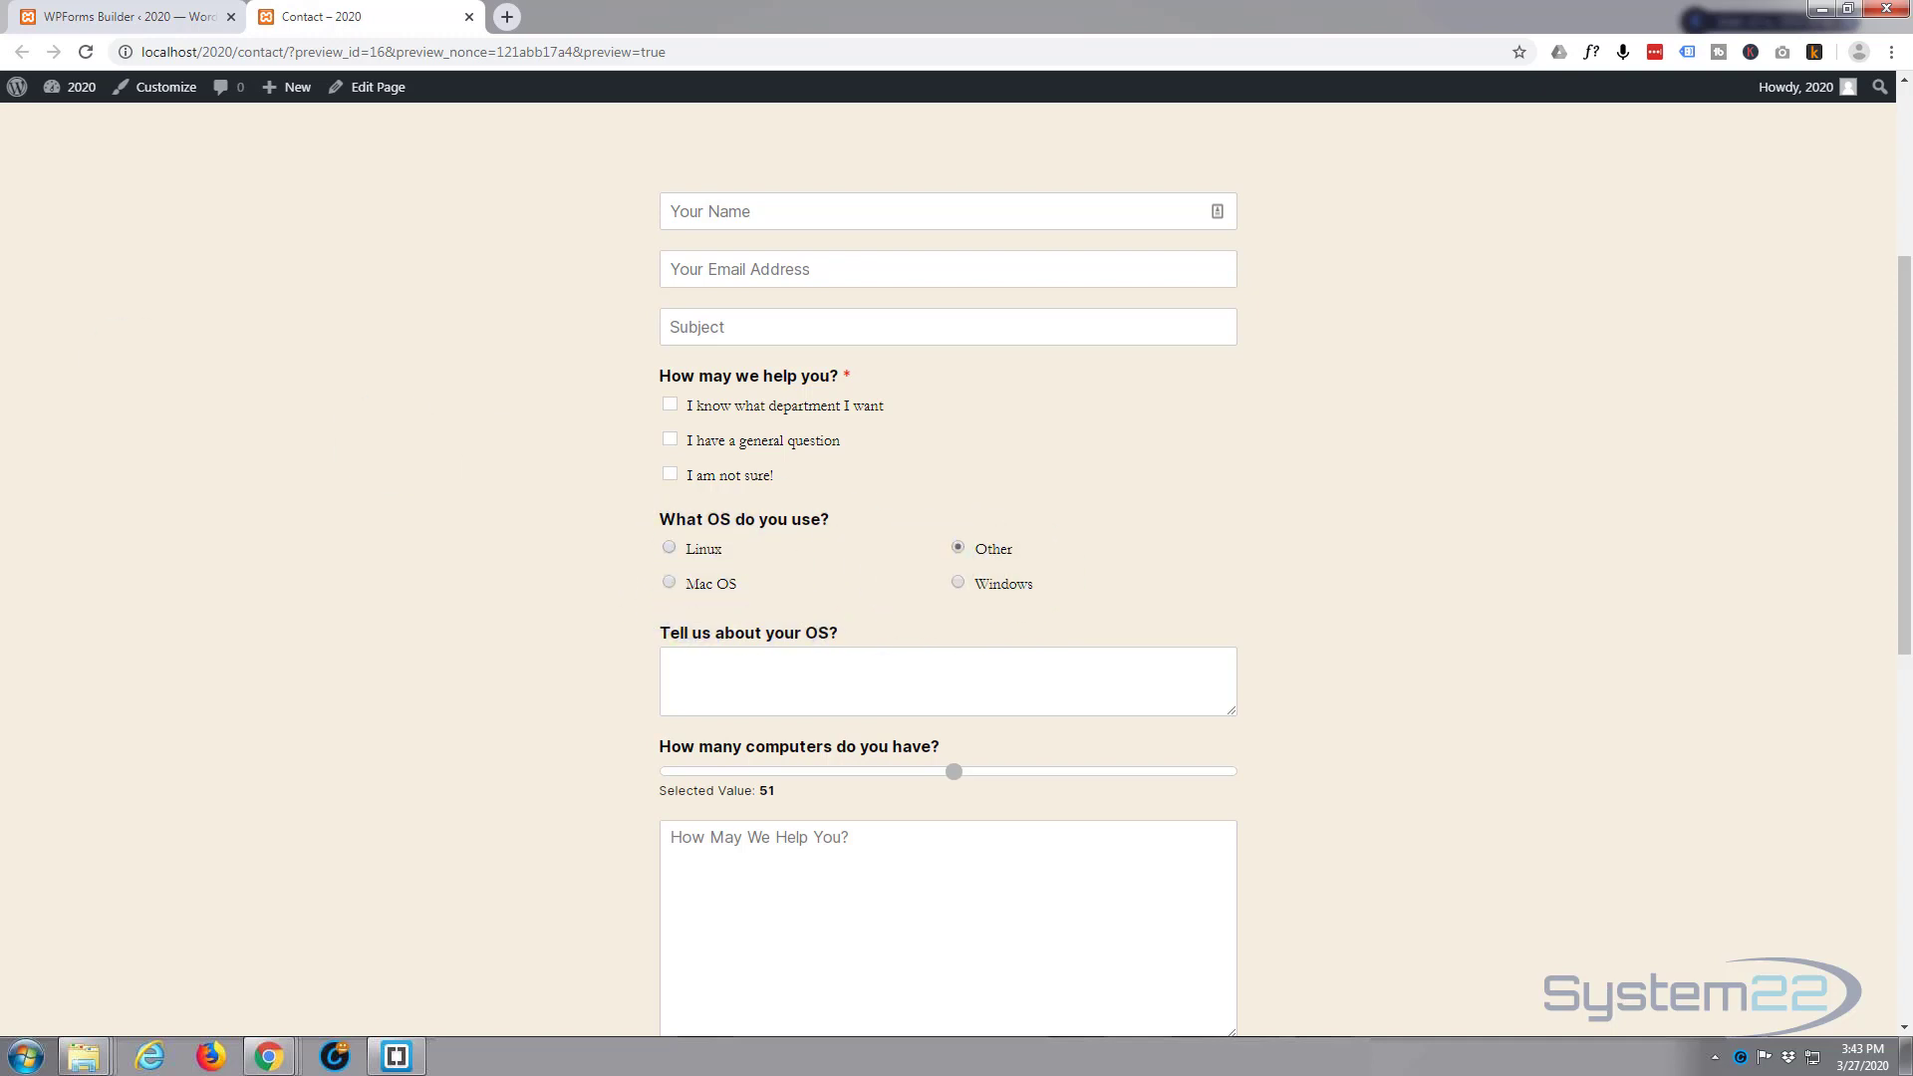
# Reload the Contact preview twice to reset the form and reshuffle the OS choices
pyautogui.click(82, 57)
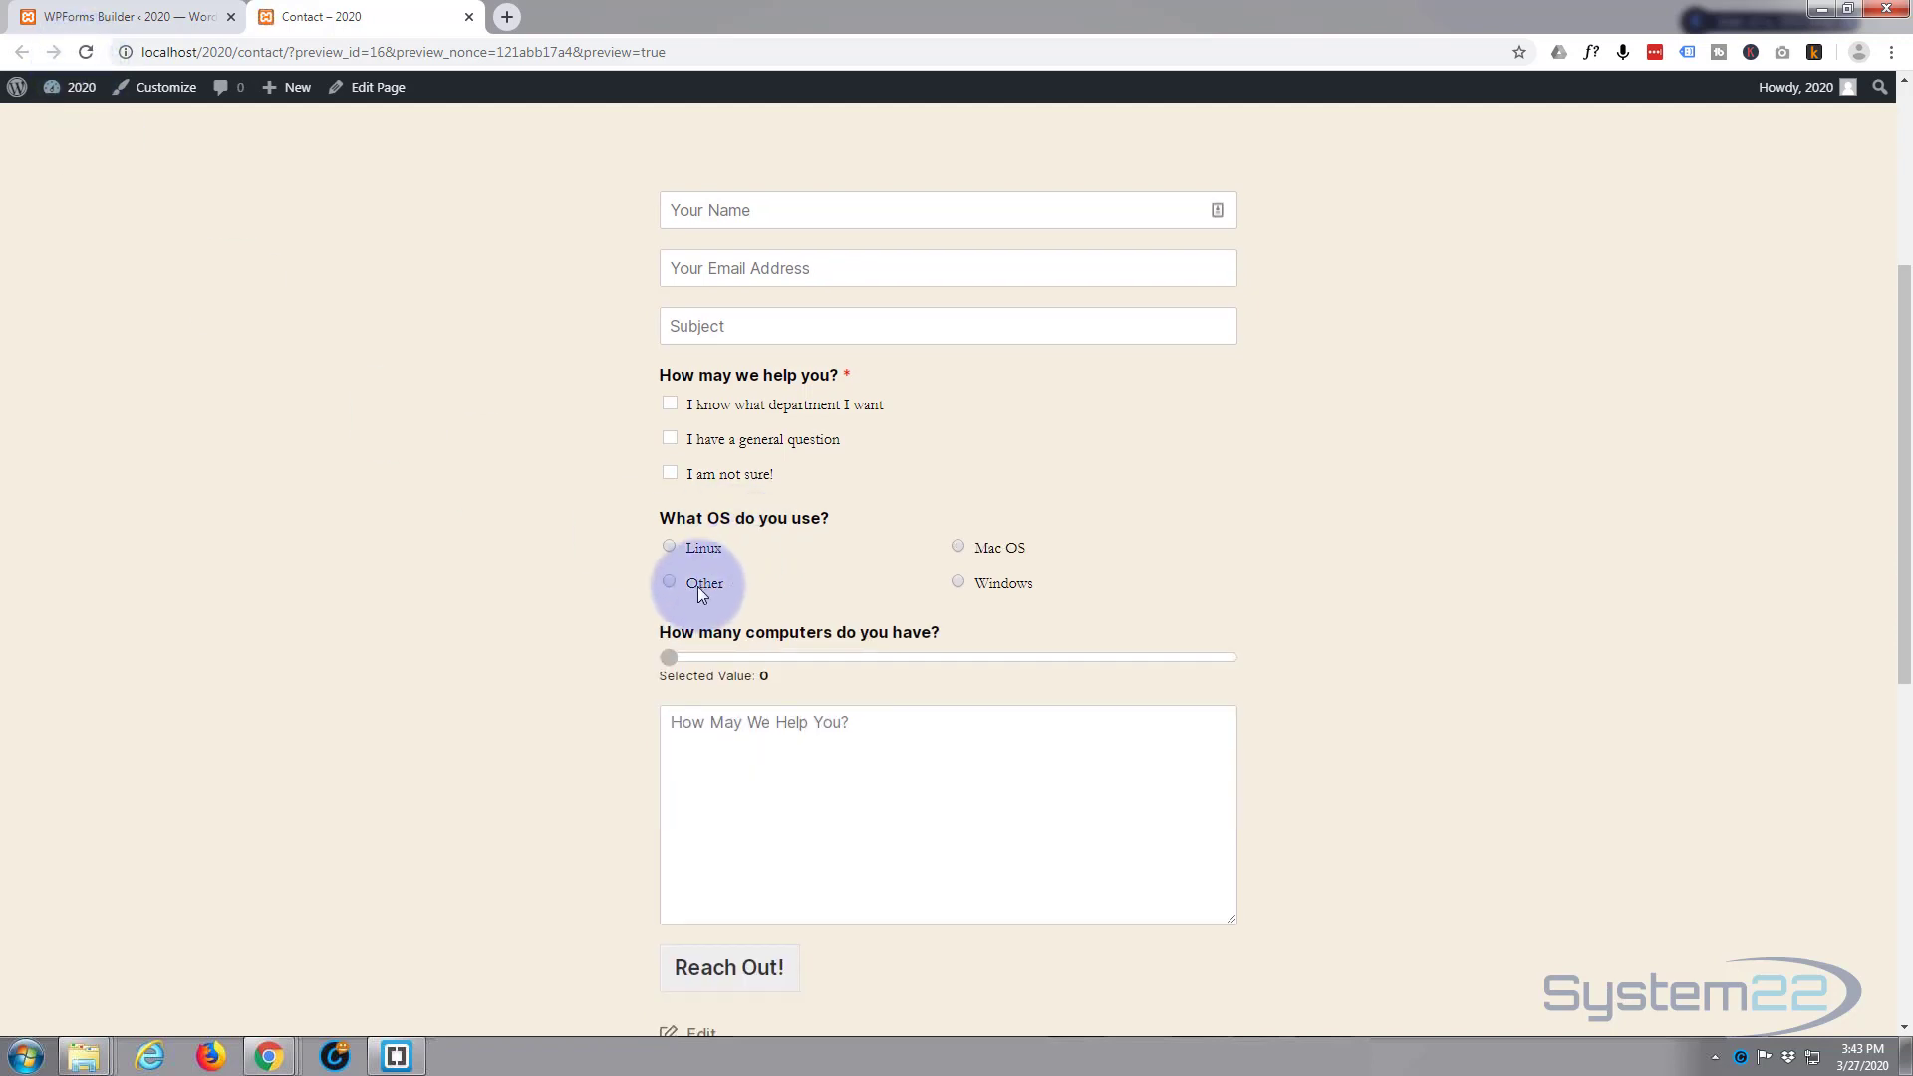
pyautogui.click(87, 58)
pyautogui.click(498, 462)
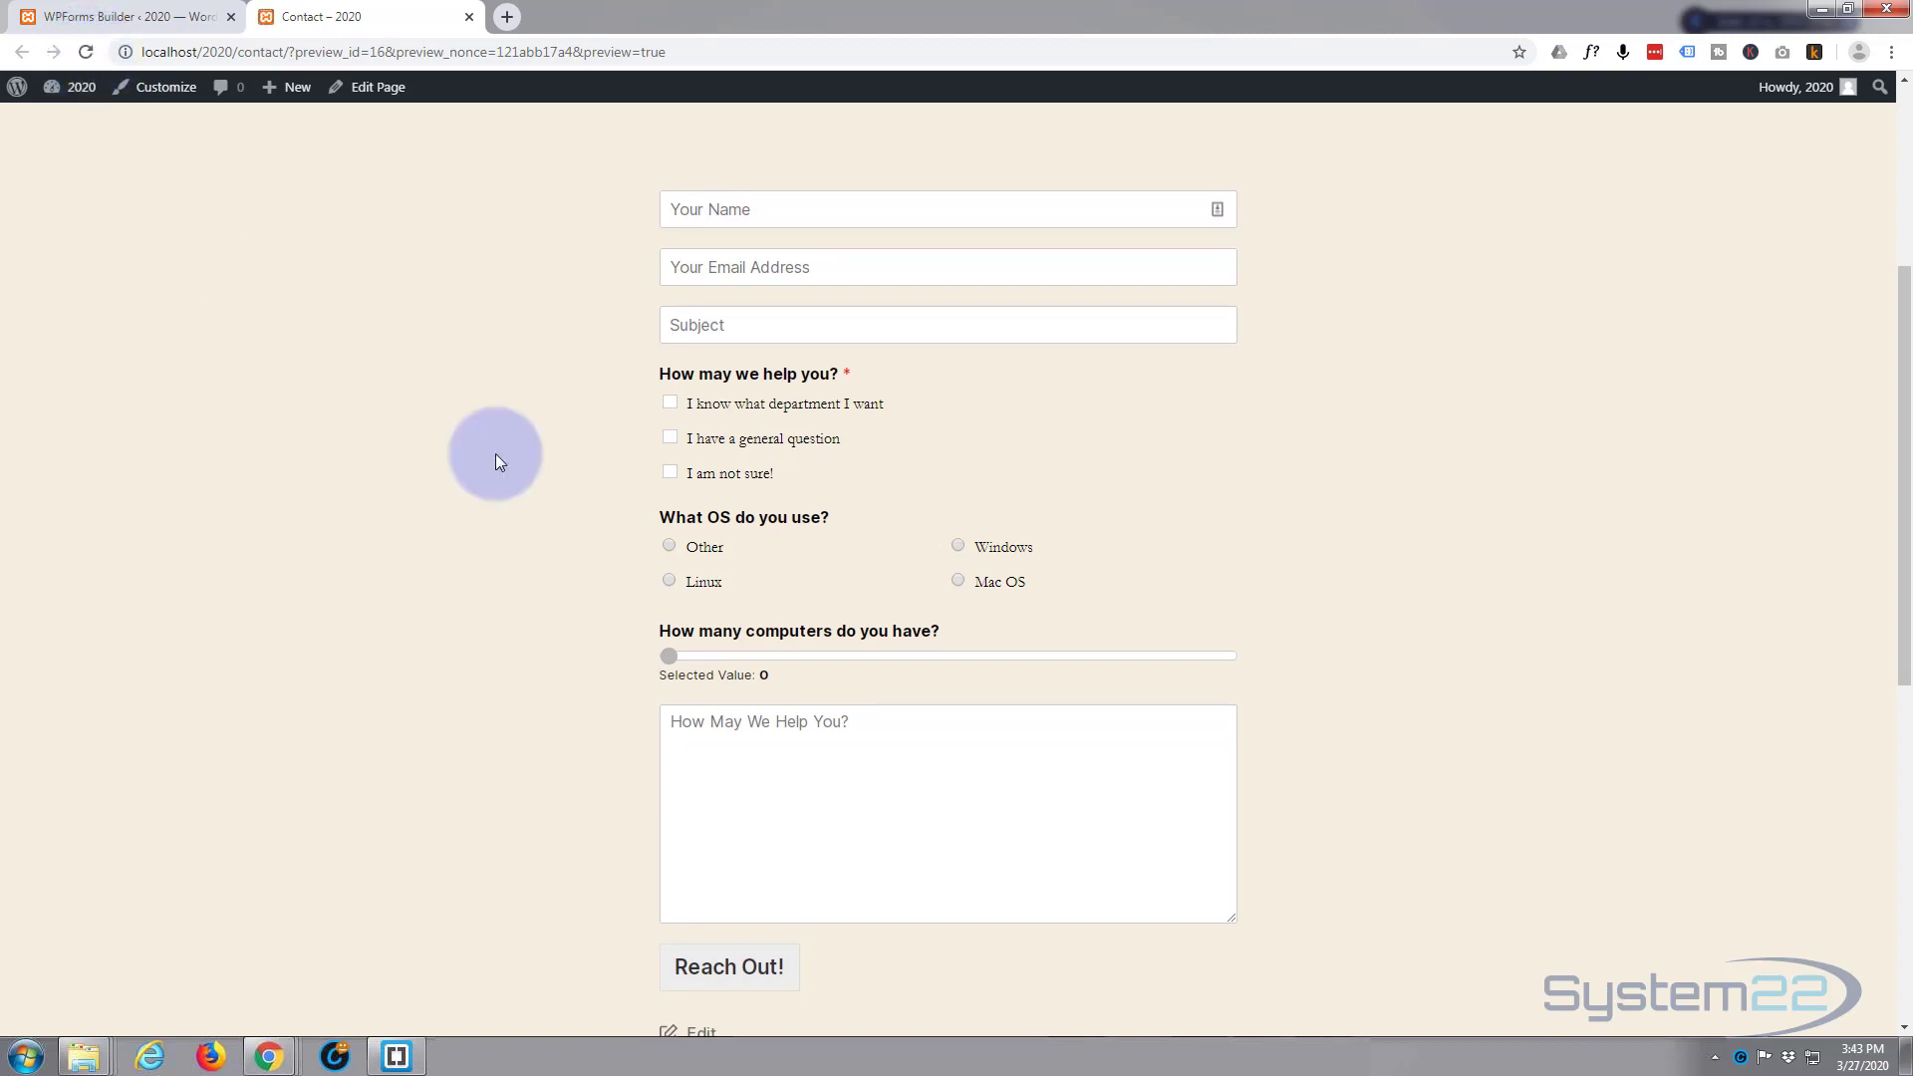